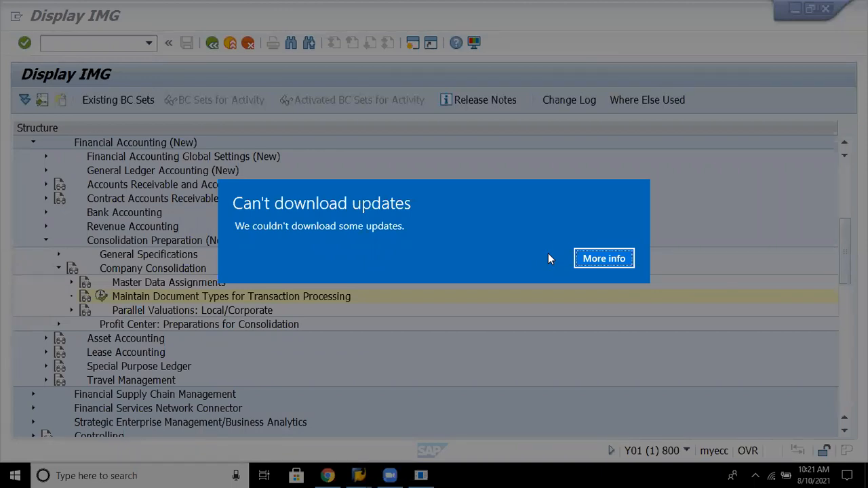
- Dismiss the Windows update notice and open the Maintain Document Types for Transaction Processing activity
click(612, 261)
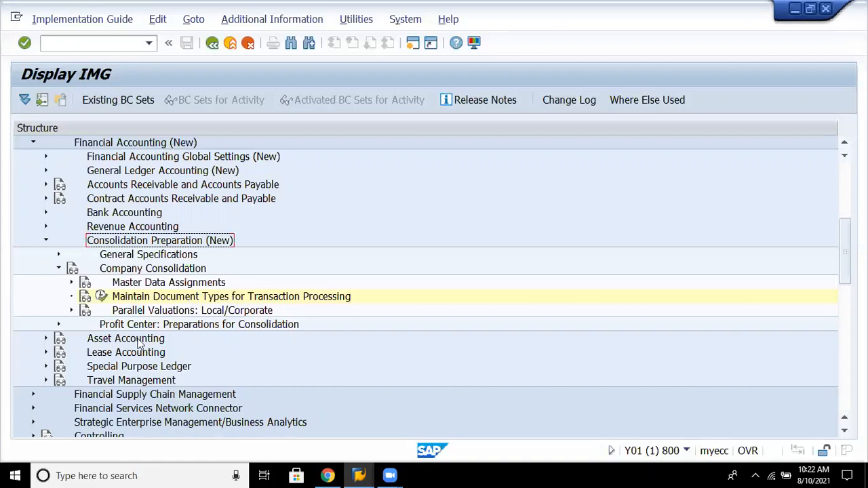
click(101, 296)
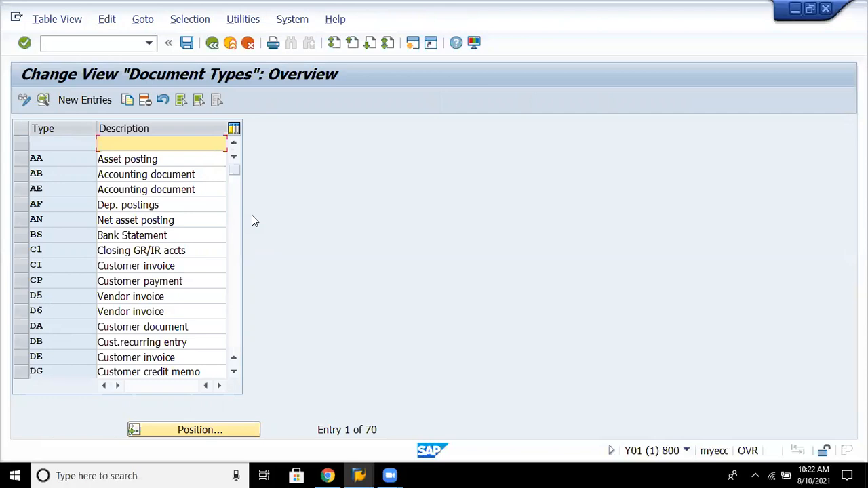
click(195, 312)
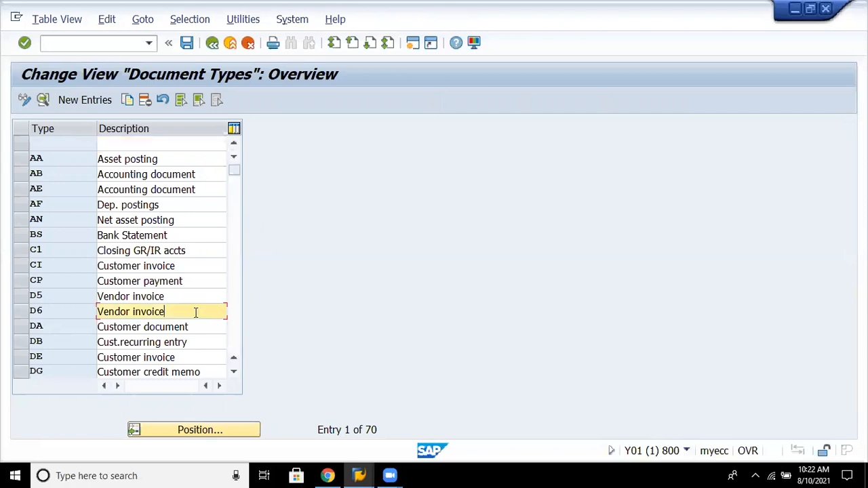
click(199, 430)
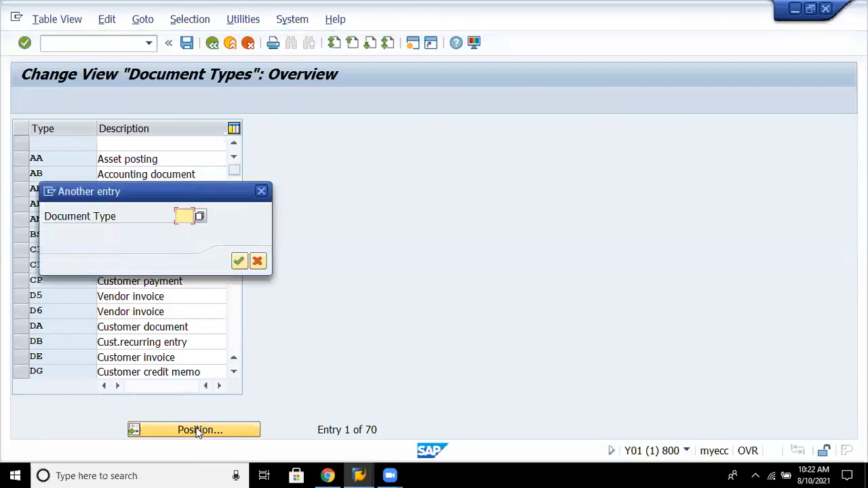
text(sa)
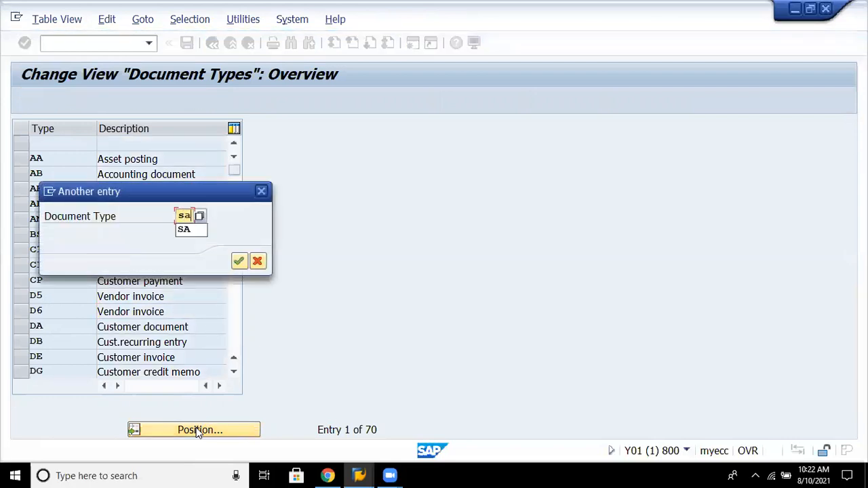
key(BackSpace)
key(BackSpace)
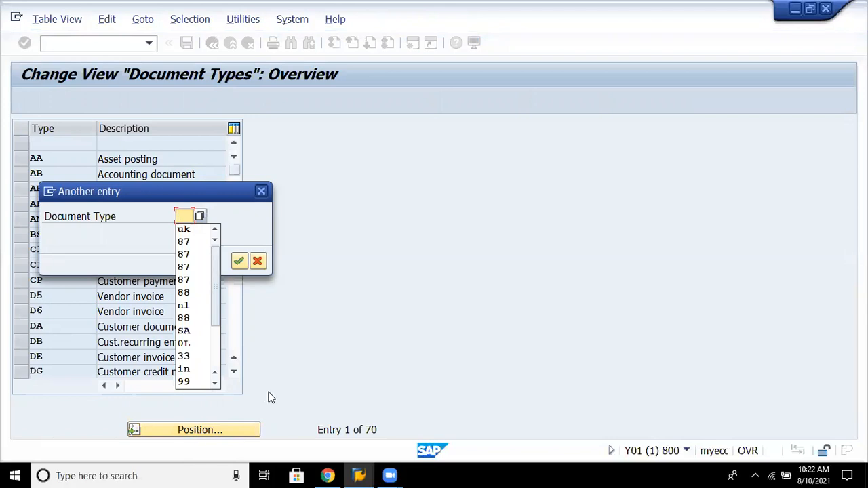
click(262, 193)
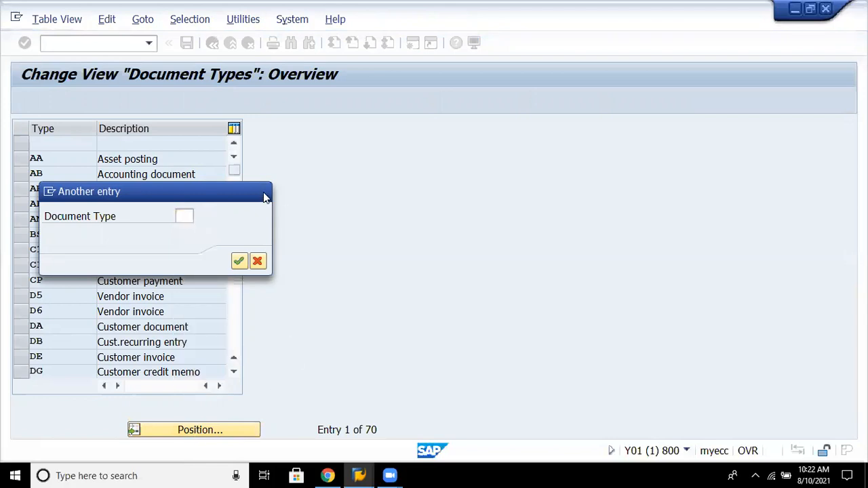
click(262, 192)
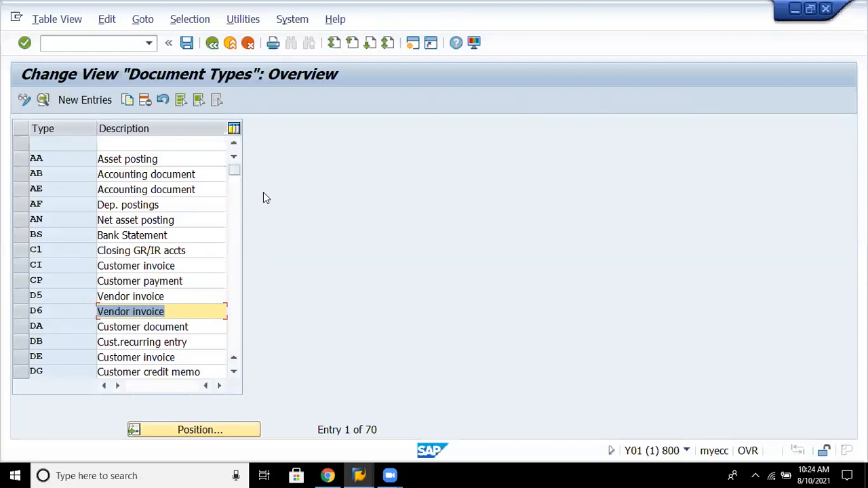
- Start a new document type entry with type Z5 and number range 15
click(72, 103)
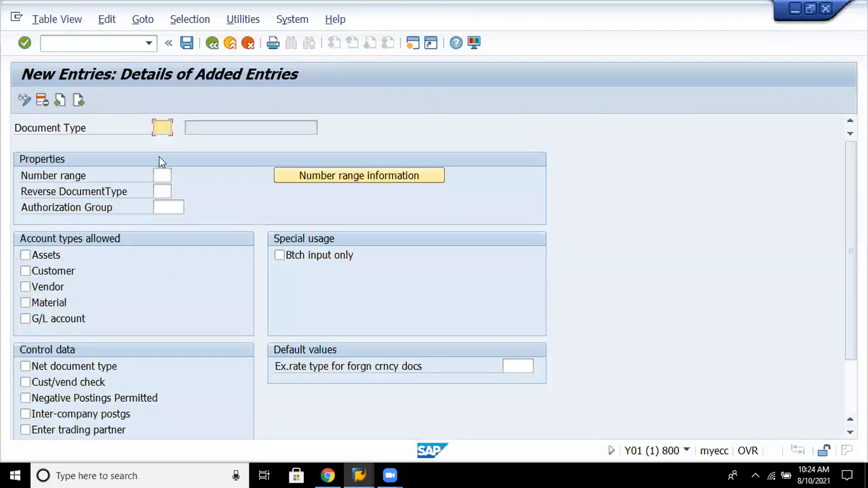
text(z5)
key(Tab)
text(15)
key(Tab)
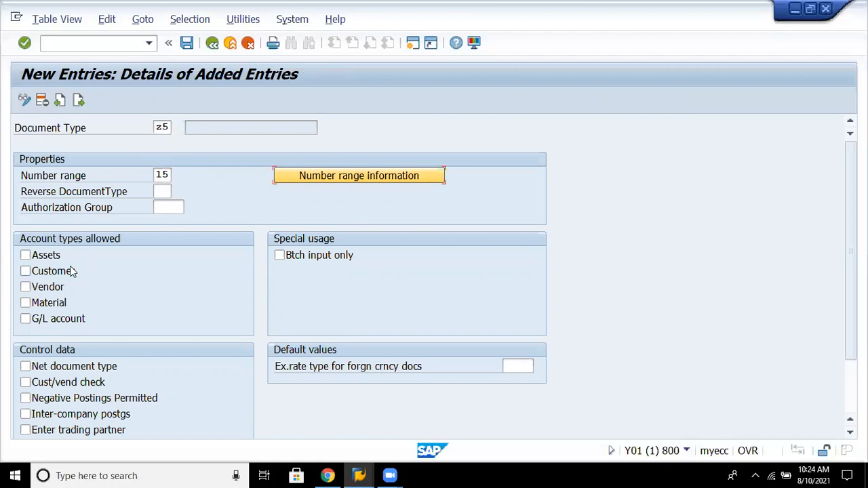
- Choose AN, Net asset posting, as the reverse document type for Z5
click(163, 193)
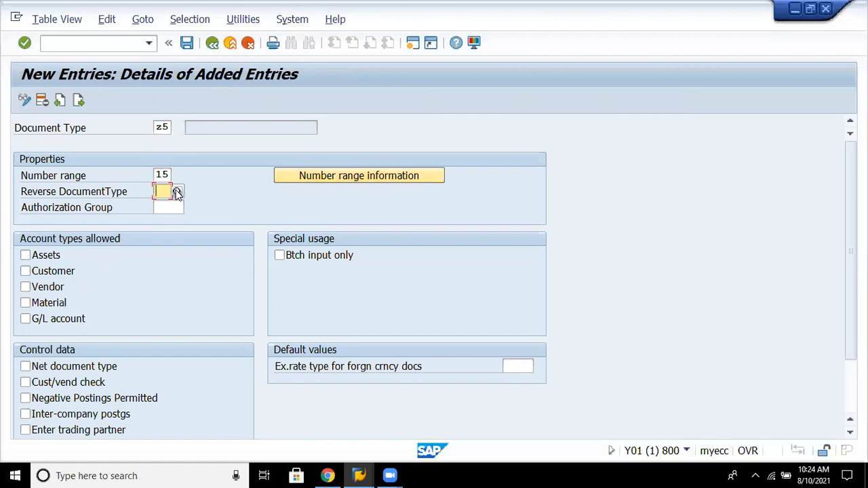
click(177, 193)
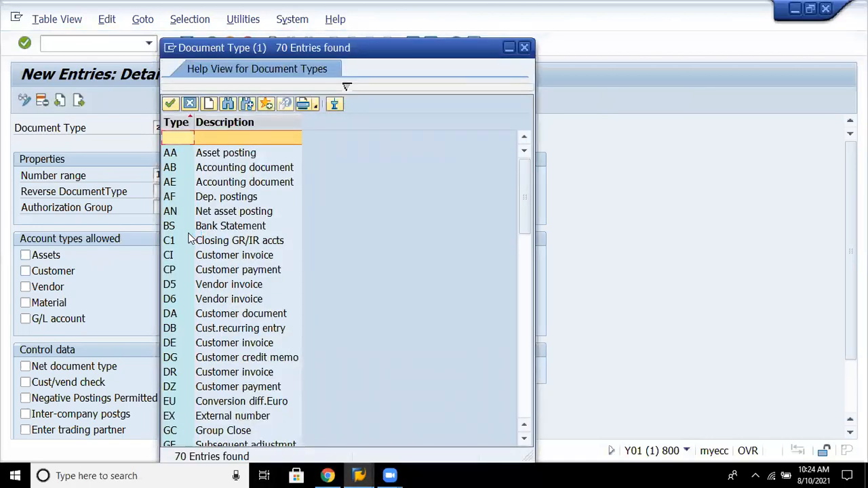
key(Down)
key(Down)
key(Up)
key(Down)
key(Down)
key(Down)
key(Down)
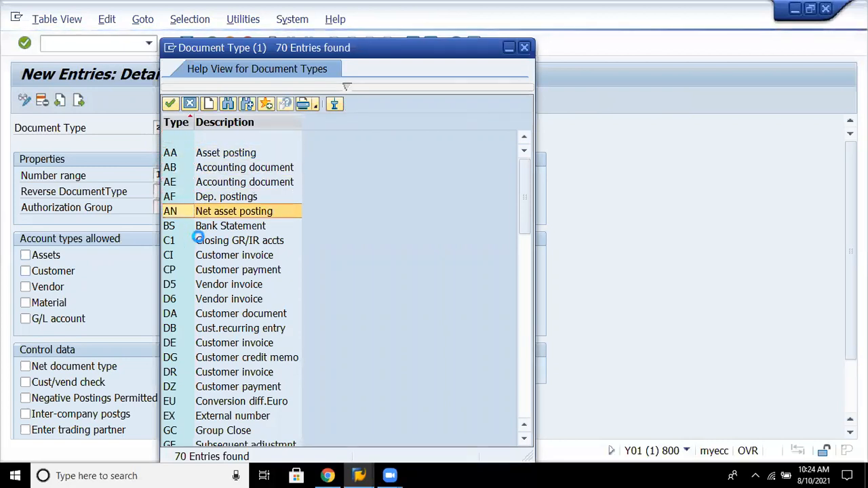
key(Escape)
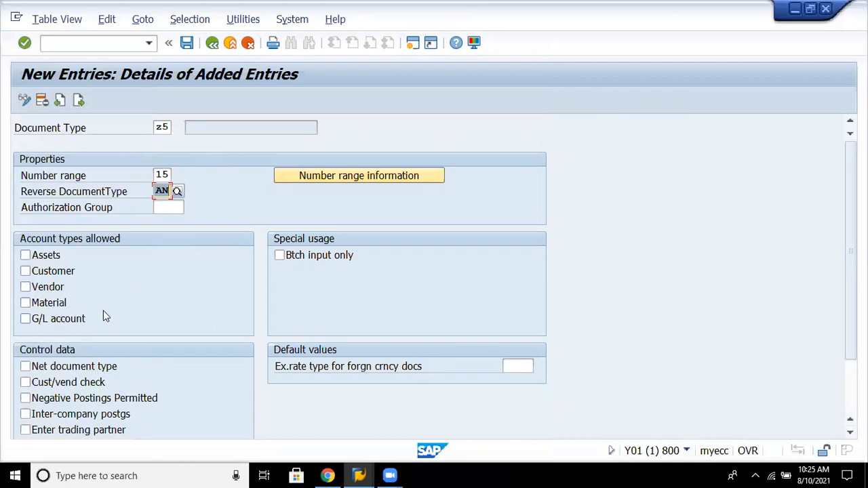
- Allow the Assets account type, set the exchange rate type for foreign currency documents to M, and save document type Z5
click(25, 256)
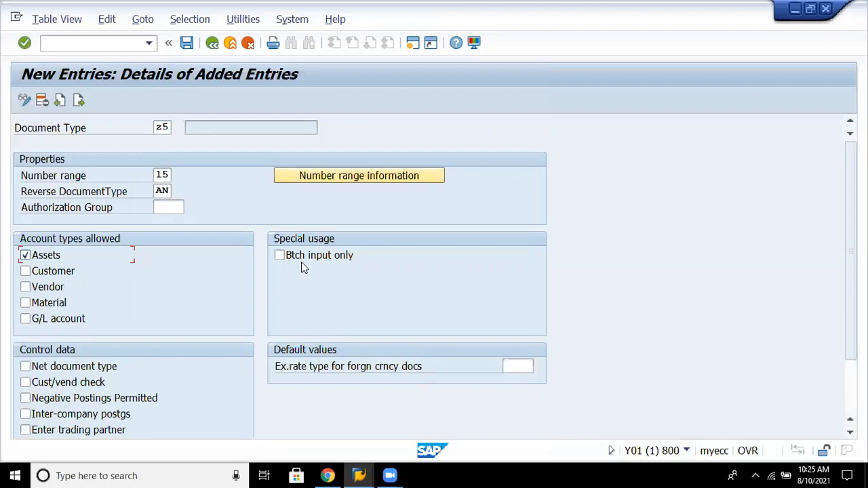
click(530, 368)
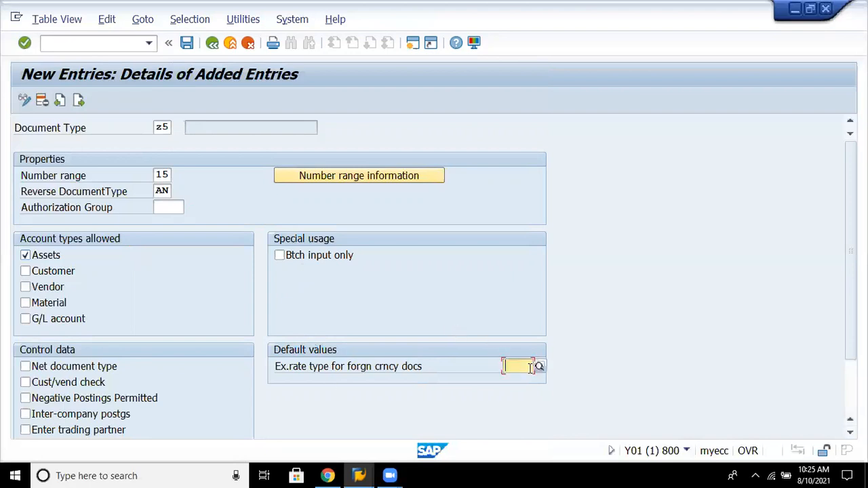
text(M)
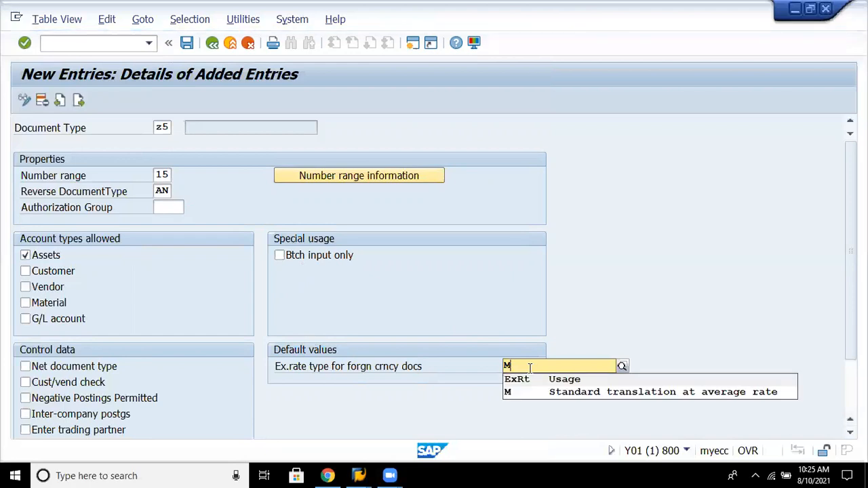
key(Down)
key(Return)
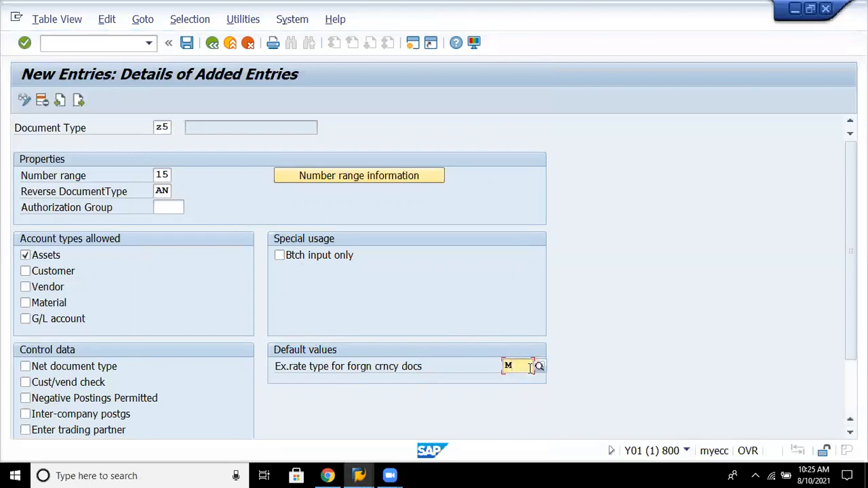
key(Return)
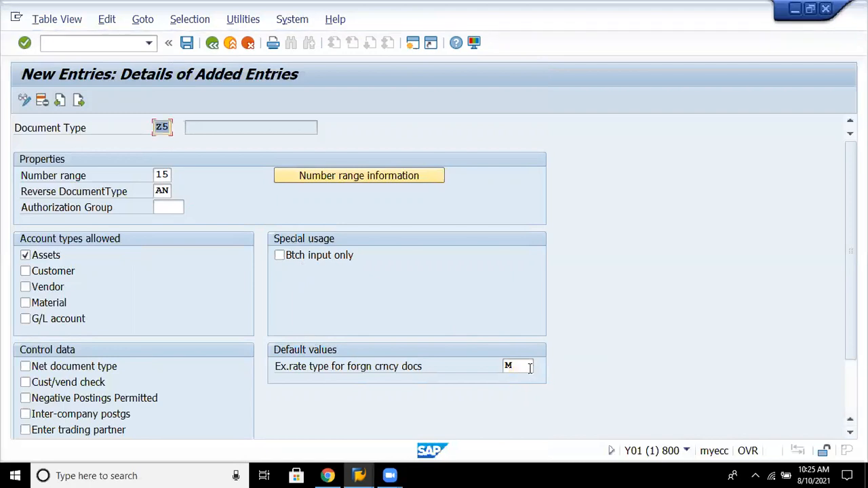
key(ctrl+s)
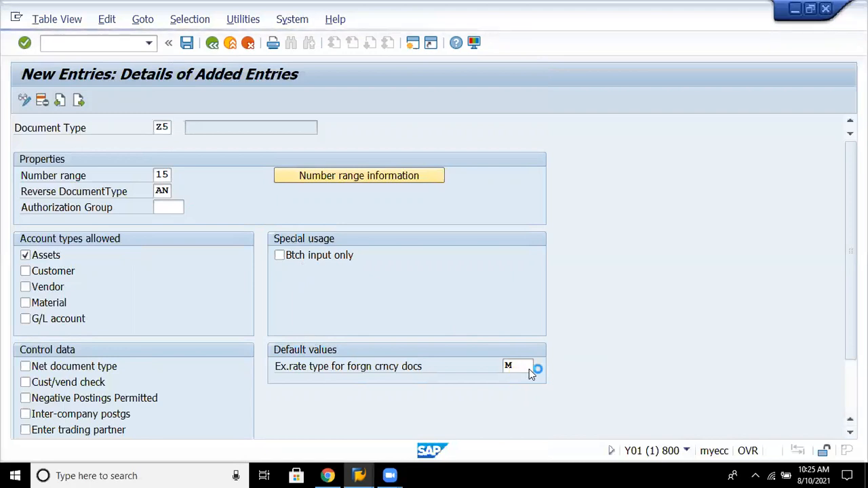
key(Return)
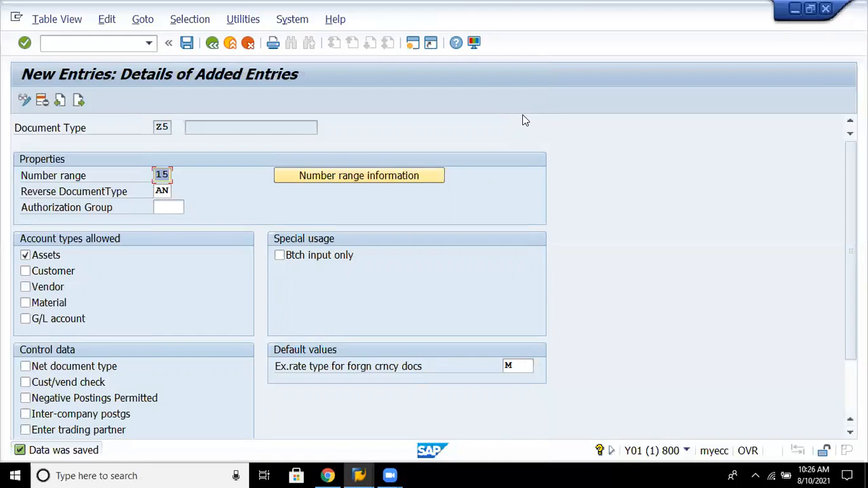
- Open the accounting document number range intervals of company code 8880 for editing
click(352, 184)
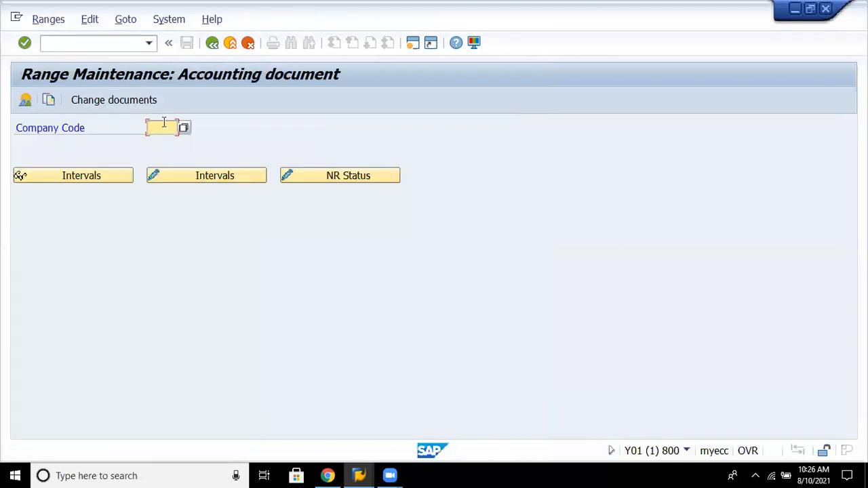
text(8880)
click(183, 179)
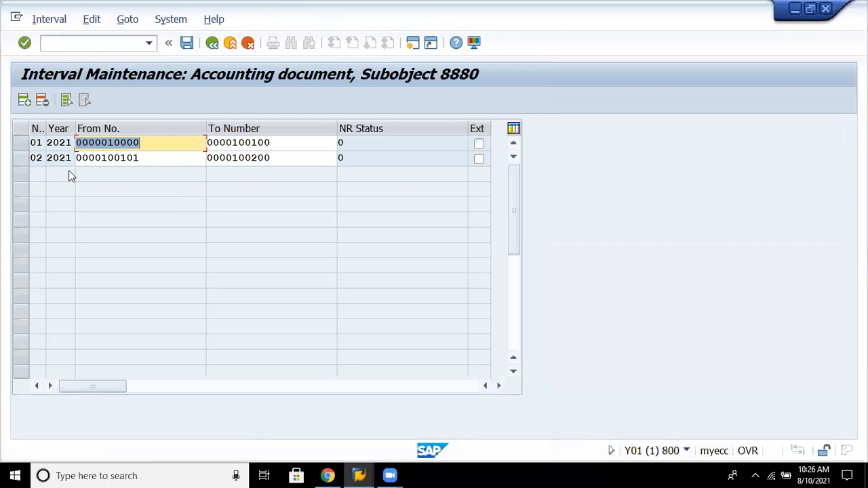
- Insert a new number range interval Z5 for the year 2021
click(24, 101)
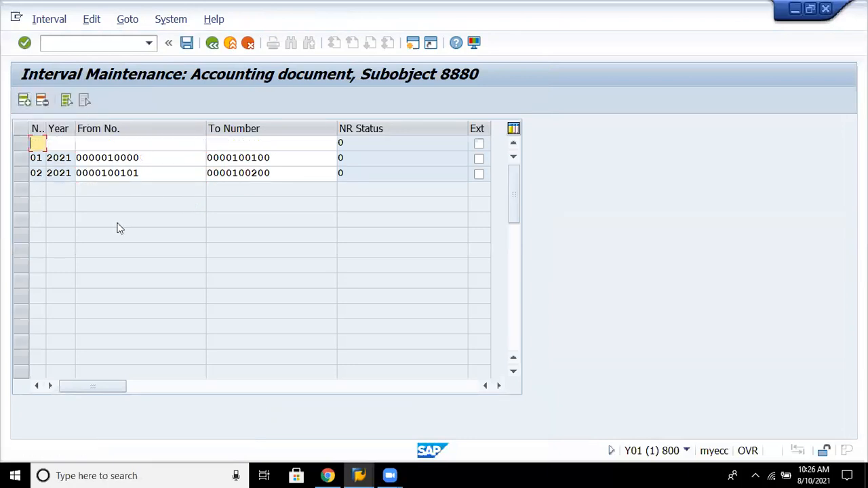
text(z5)
key(Tab)
text(2021)
key(Tab)
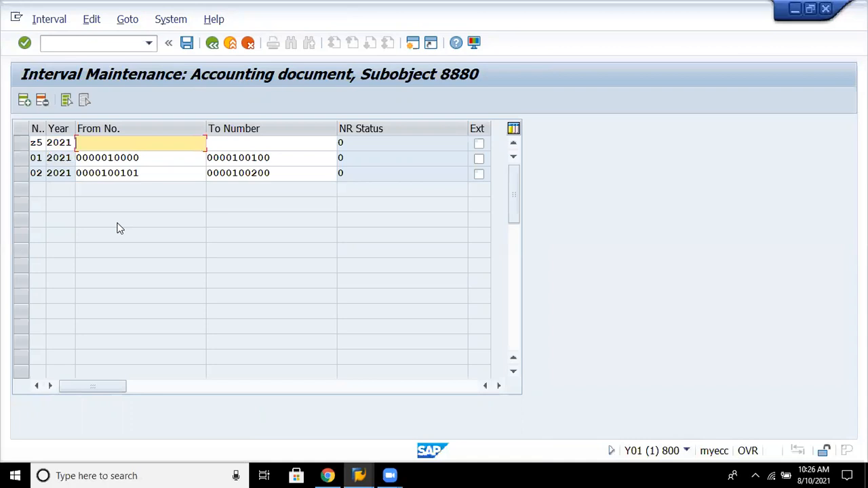
- Try to define the Z5 interval with an alphabetic range from AAAA to ZZZZ
text(A)
key(Tab)
text(zzzzz)
key(BackSpace)
key(BackSpace)
text(z)
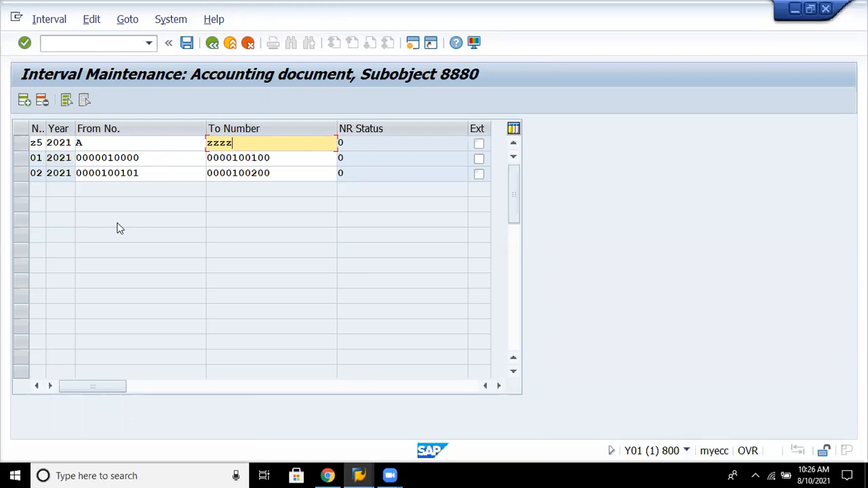
click(89, 144)
text(AAA)
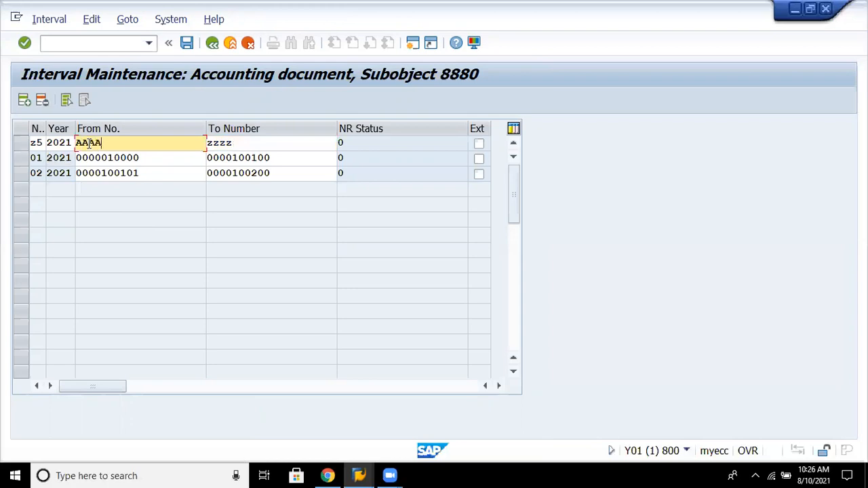
click(273, 140)
key(Return)
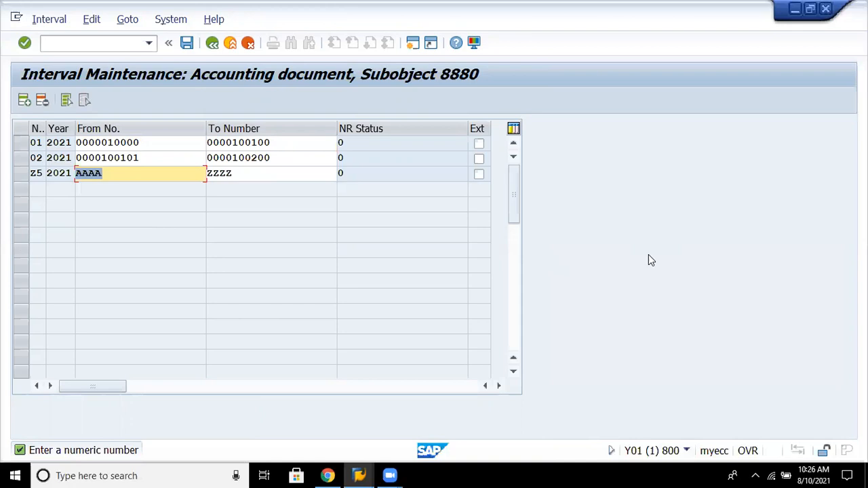
- Set the Z5 interval to run from 200100 to 200200 and save the number range intervals
text(200100)
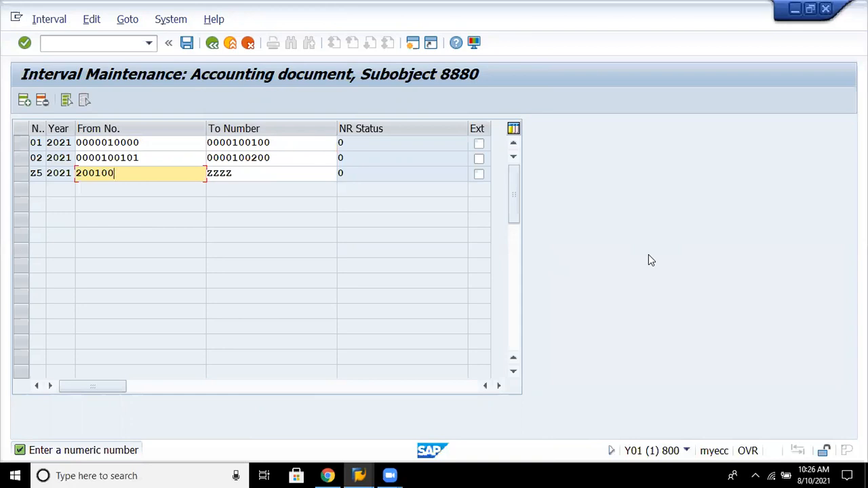
key(Tab)
text(200200)
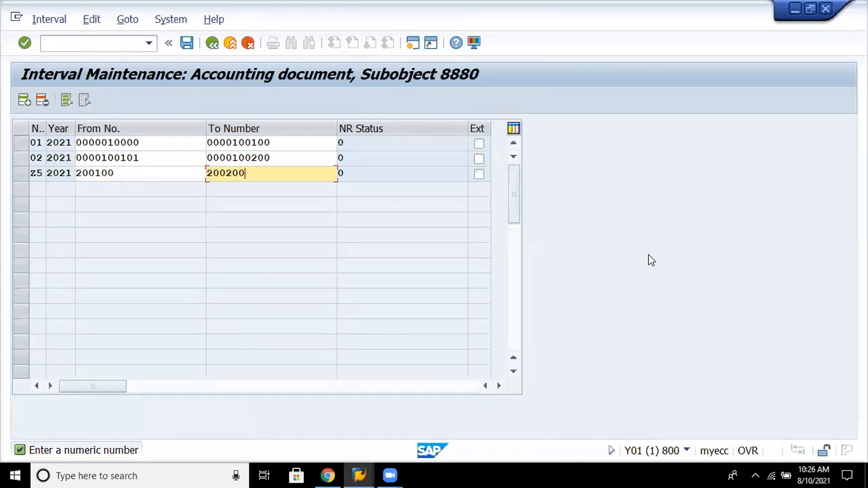
key(Return)
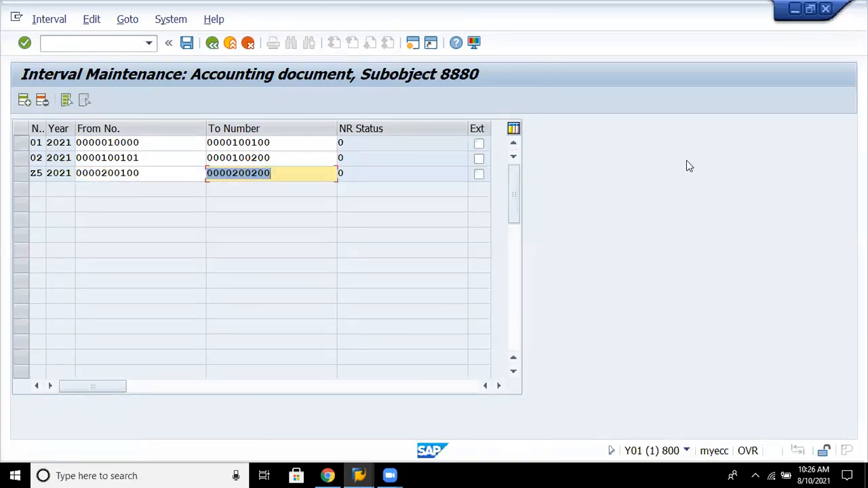
click(186, 43)
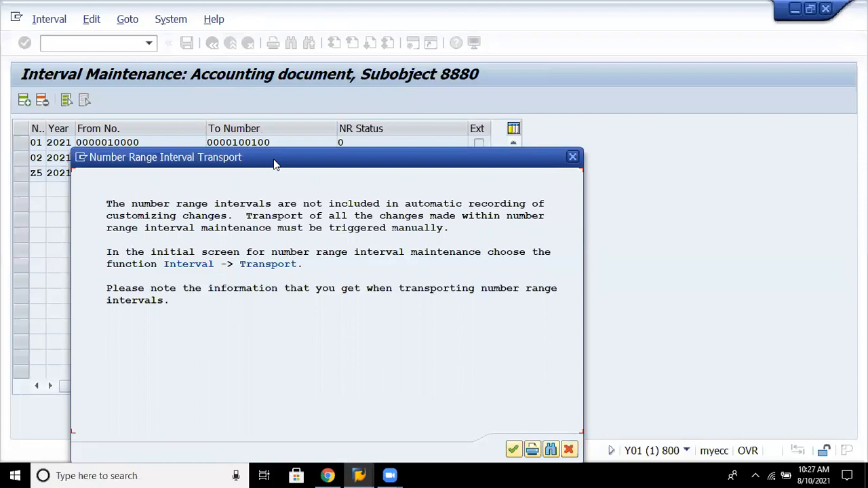
- Display a print preview of the Number Range Interval Transport notice using output device LP01
drag(275, 162, 328, 117)
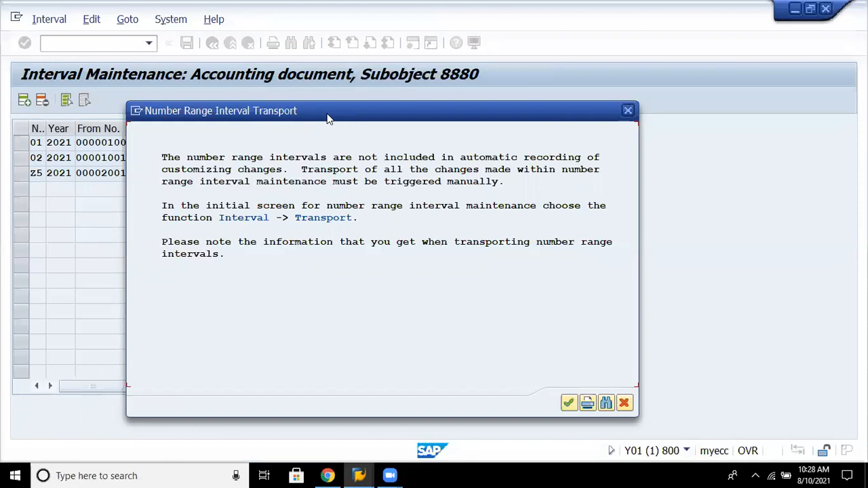
click(588, 405)
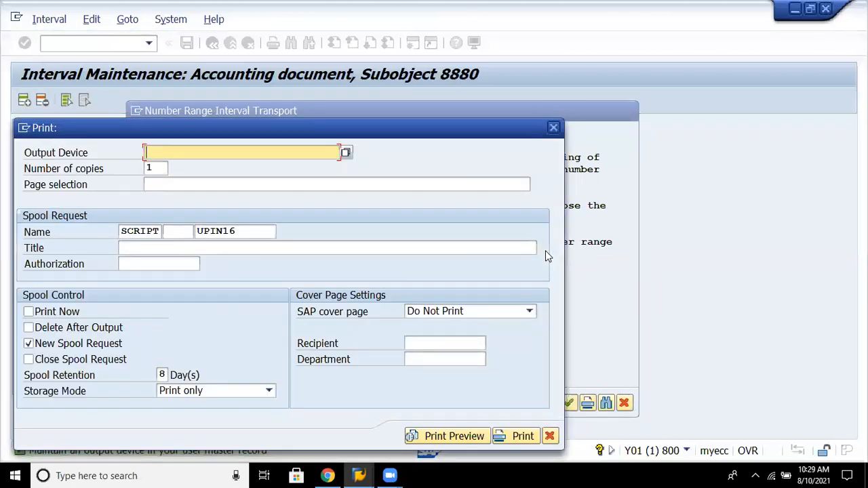
text(Lp01)
click(437, 436)
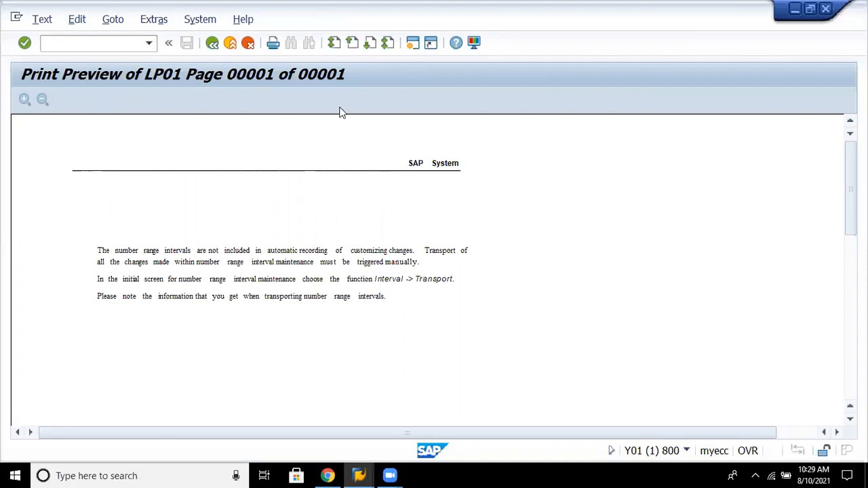
- Close the print preview and the transport notice, and return to the document types overview
click(212, 43)
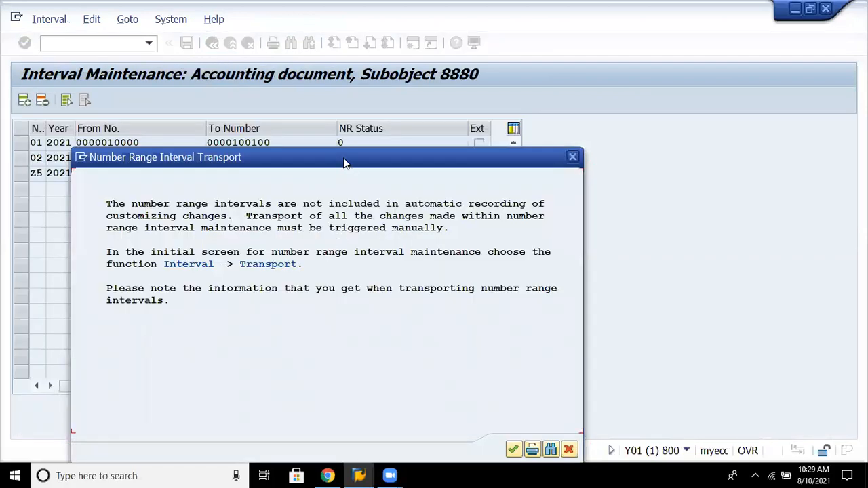
drag(346, 160, 429, 50)
click(595, 338)
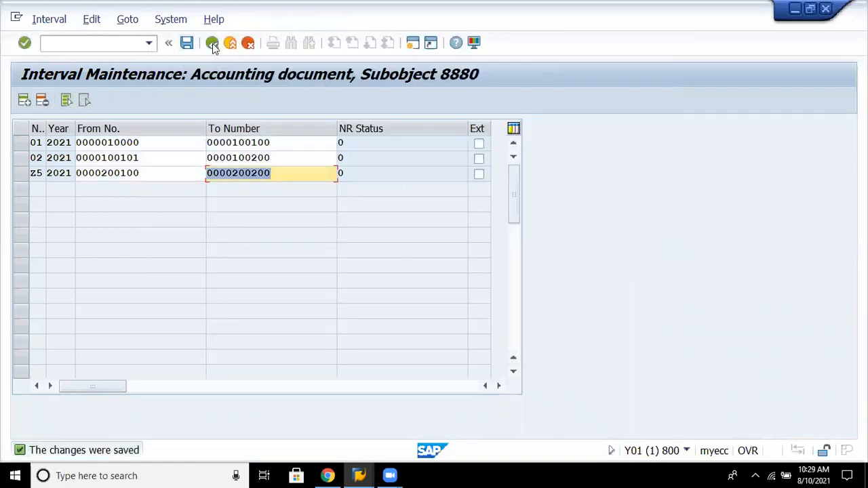
click(212, 45)
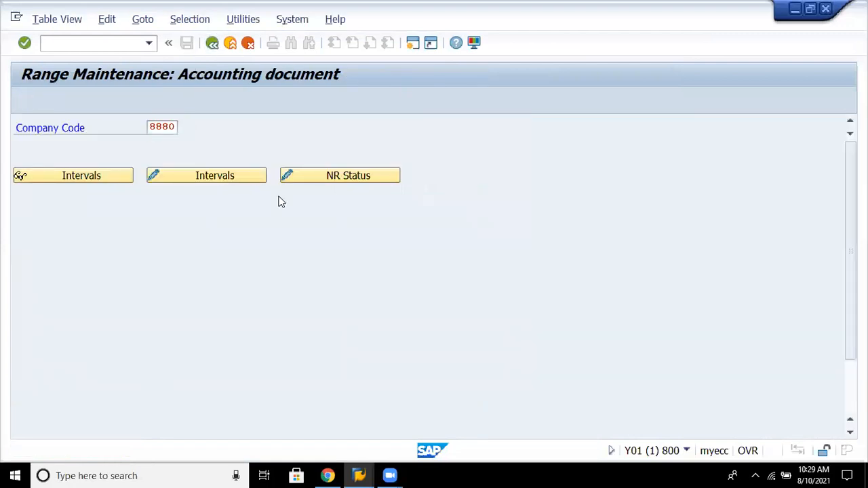
click(214, 45)
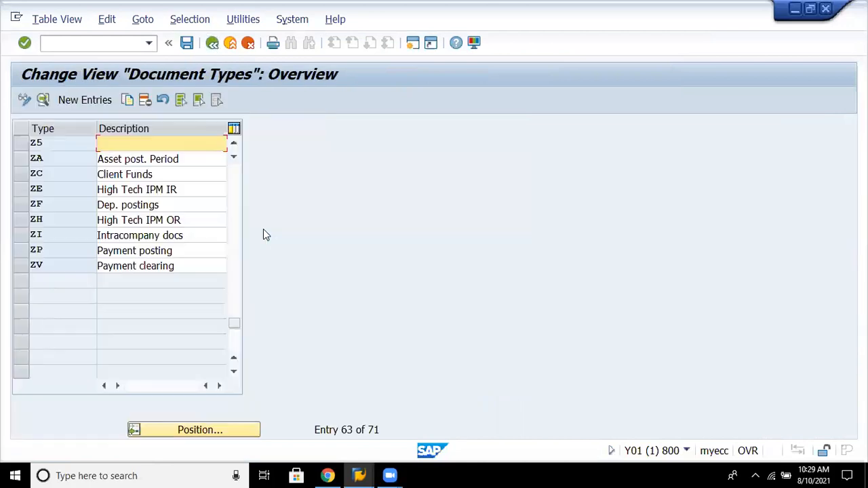
key(Left)
key(Left)
key(Left)
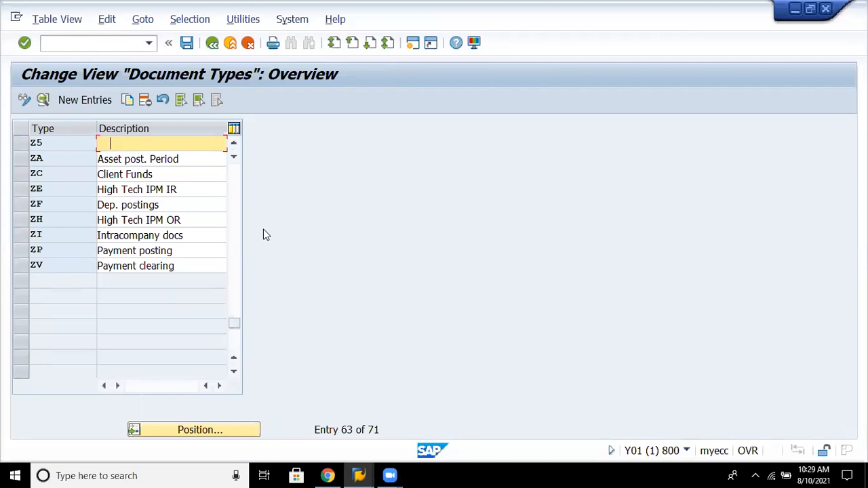
text(Asset )
text(post)
text(gs)
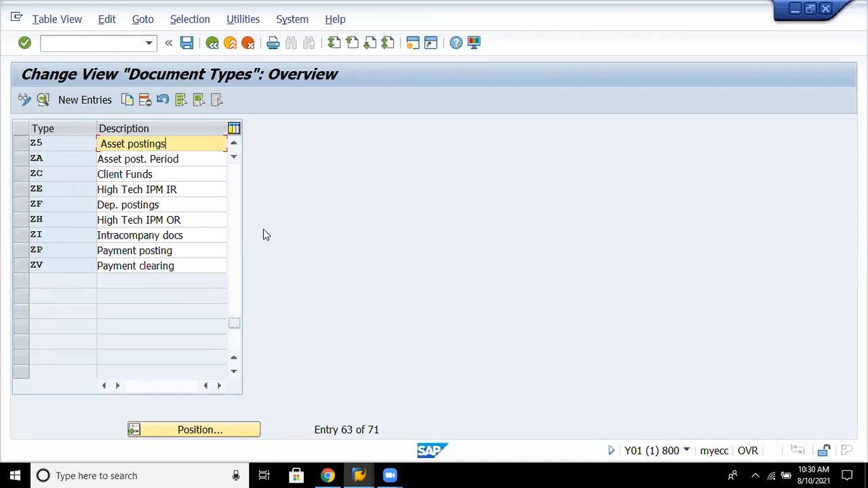
text( -com)
key(BackSpace)
key(BackSpace)
key(BackSpace)
key(BackSpace)
key(BackSpace)
key(BackSpace)
key(BackSpace)
key(BackSpace)
key(BackSpace)
key(BackSpace)
key(BackSpace)
key(BackSpace)
key(BackSpace)
key(BackSpace)
key(BackSpace)
key(BackSpace)
key(BackSpace)
key(BackSpace)
key(BackSpace)
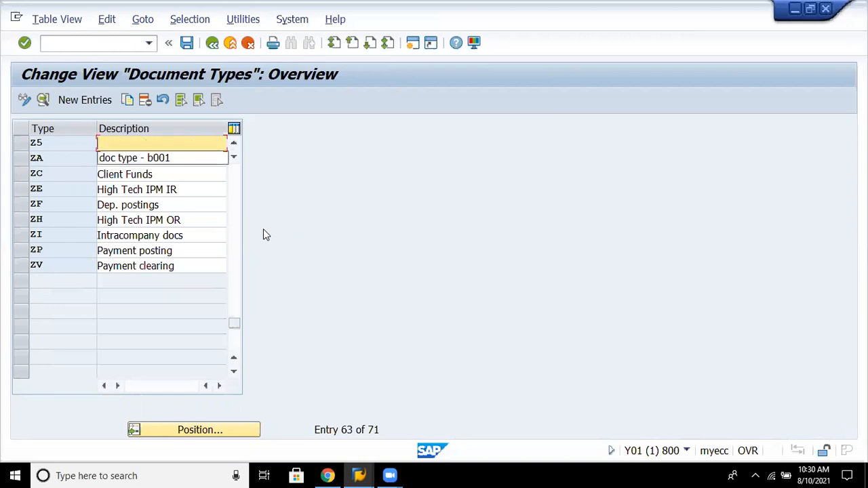
- Set the description of document type Z5 to "Consolidation postin", save it and return to the implementation guide
text(Conso)
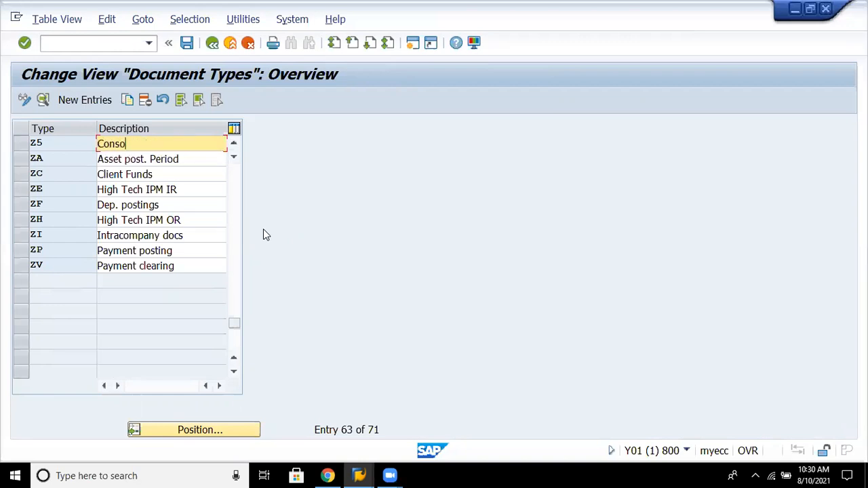
text(lidation postin)
key(Return)
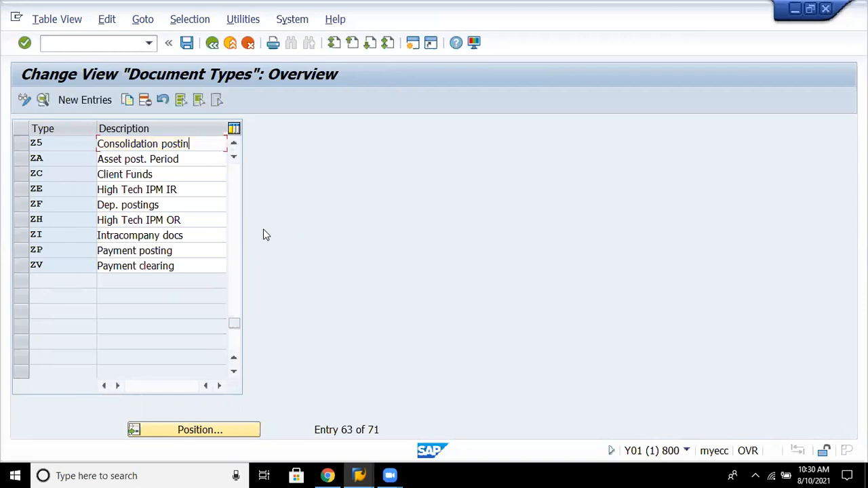
click(187, 43)
click(209, 46)
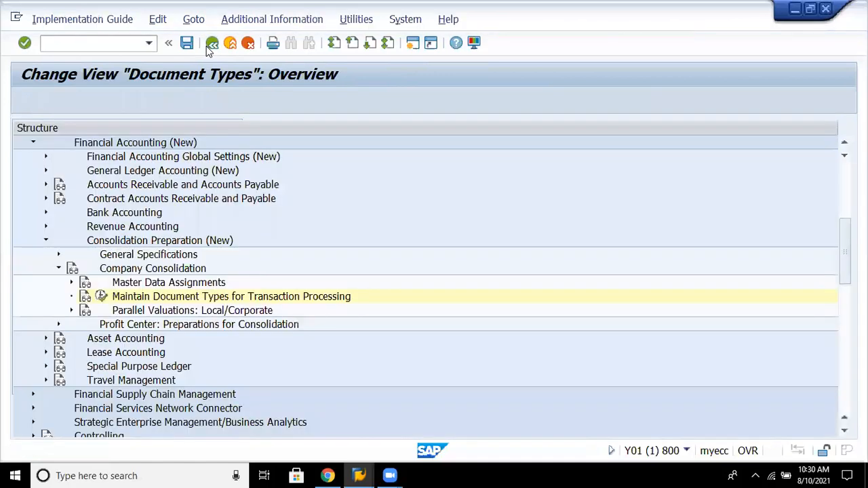
- Start the Set Chart of Depreciation activity in Asset Accounting: Depreciation Areas, within Parallel Valuations: Local/Corporate
double_click(317, 305)
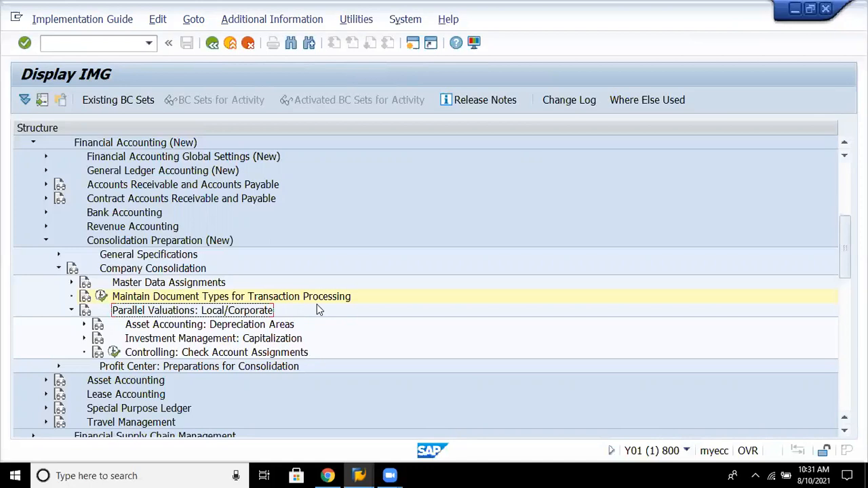
click(213, 330)
double_click(213, 330)
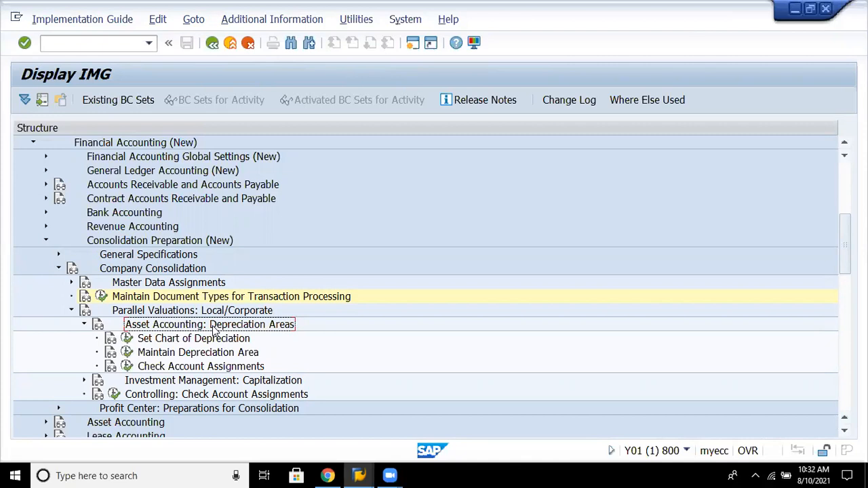
click(130, 339)
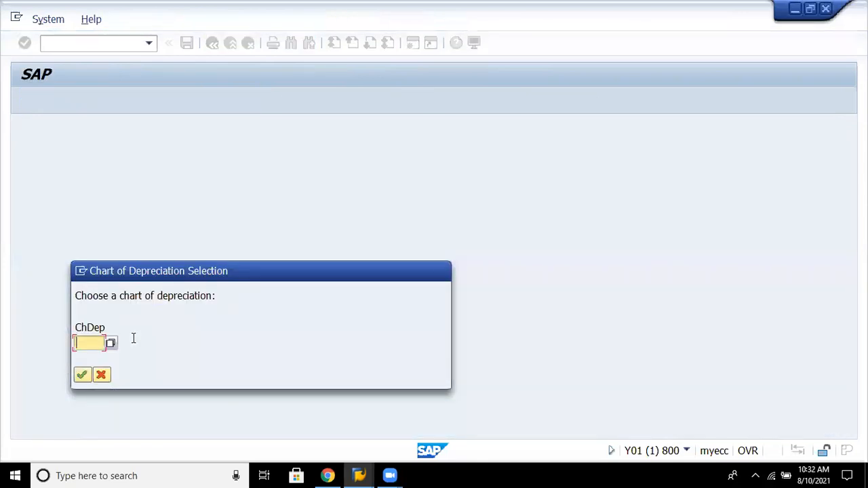
- Try to choose 8880 and 1000 as the chart of depreciation
text(8880)
key(Return)
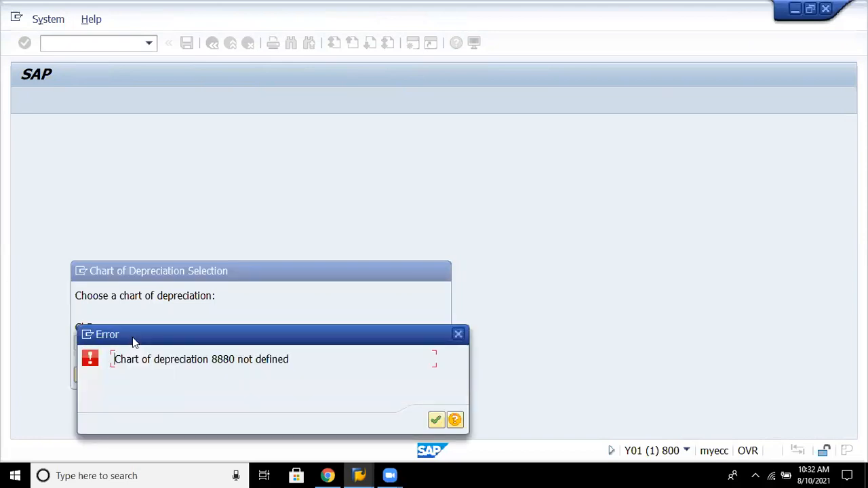
key(Return)
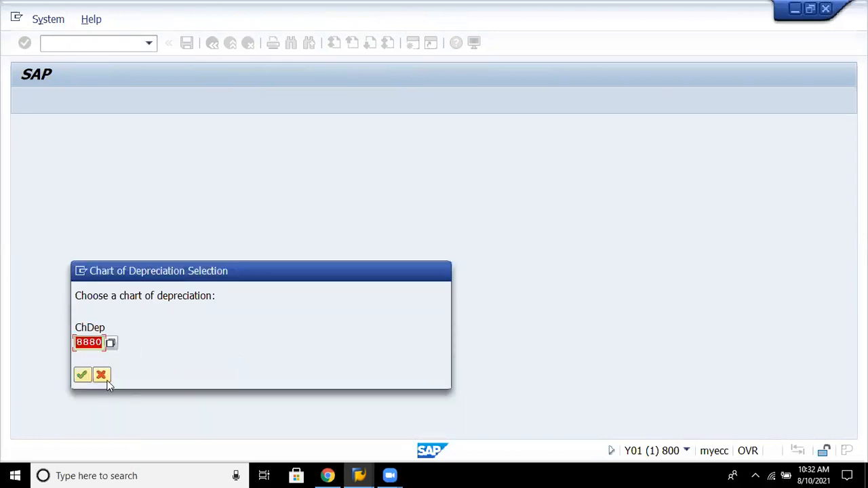
text(1000)
key(Return)
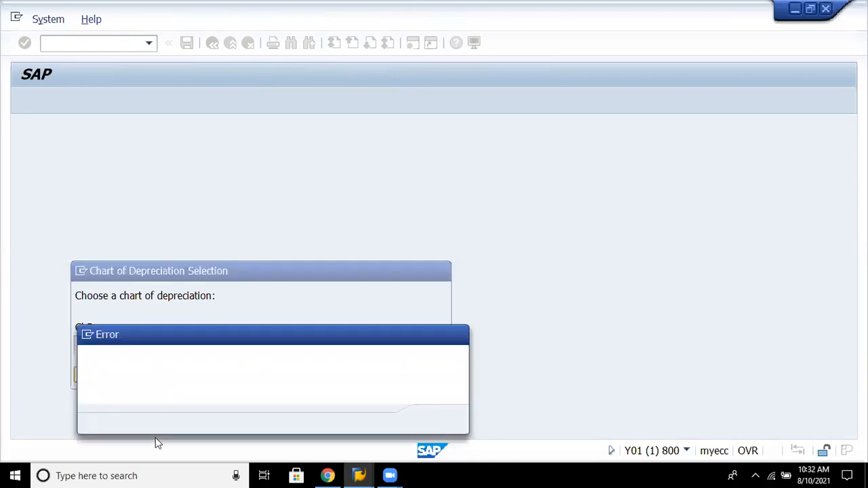
key(Return)
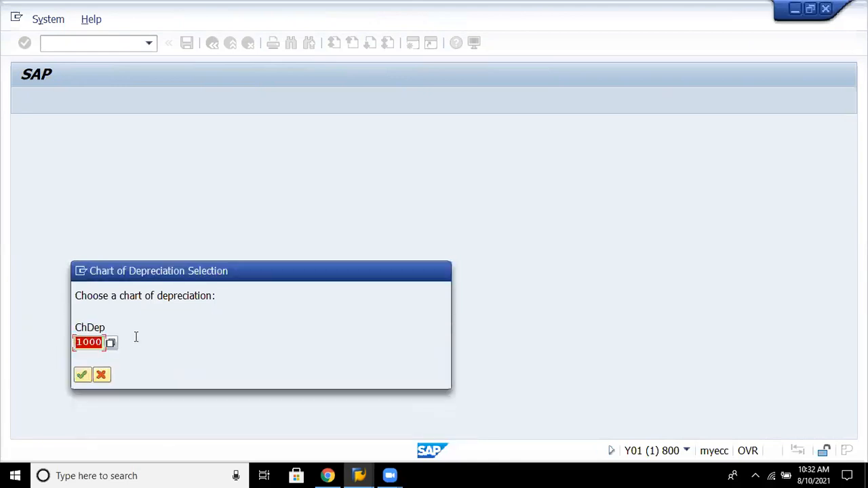
- Set the chart of depreciation to UNI, the universal sample chart, from the list of available charts and check the selection
click(111, 343)
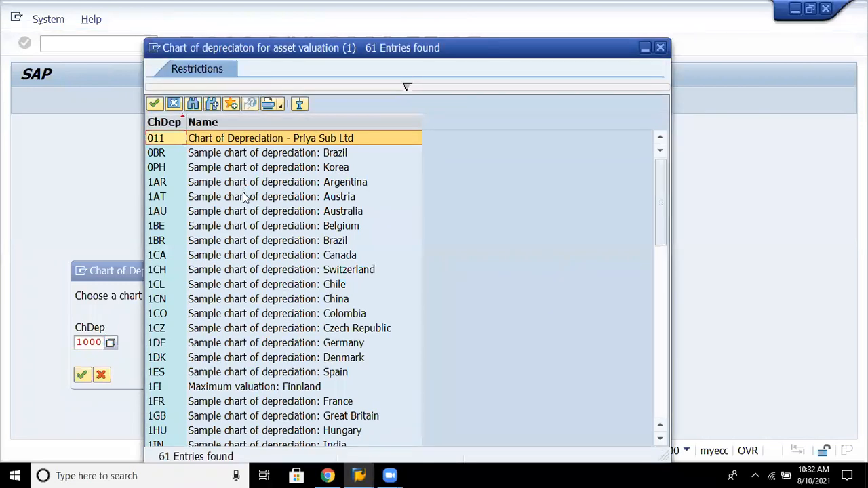
click(283, 401)
key(Down)
key(Down)
key(Down)
key(Down)
key(Down)
key(Down)
key(Down)
key(Down)
key(Down)
key(Down)
key(Down)
key(Down)
key(Down)
key(Down)
key(Down)
key(Down)
key(Down)
key(Down)
key(Down)
key(Down)
key(Down)
key(Down)
key(Down)
key(Down)
key(Down)
key(Down)
key(Down)
key(Down)
key(Down)
key(Down)
key(Down)
key(Down)
key(Down)
key(Down)
key(Down)
key(Down)
key(Down)
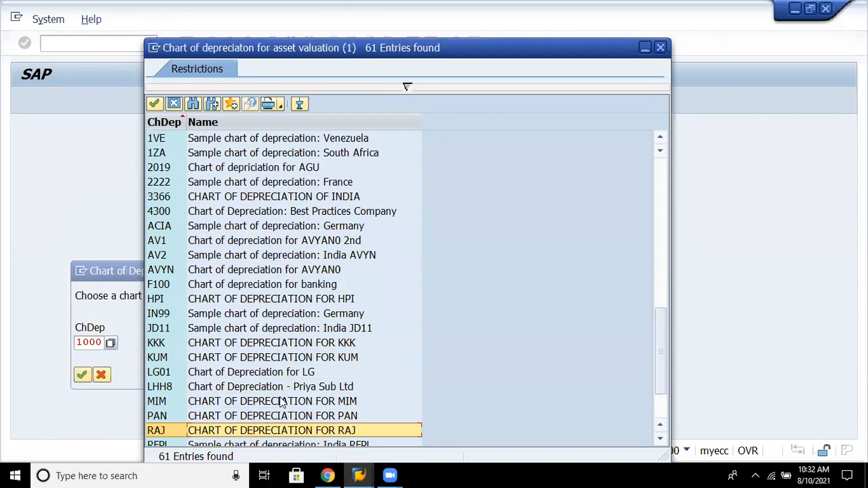
key(Down)
key(Down)
key(Down)
key(Down)
key(Down)
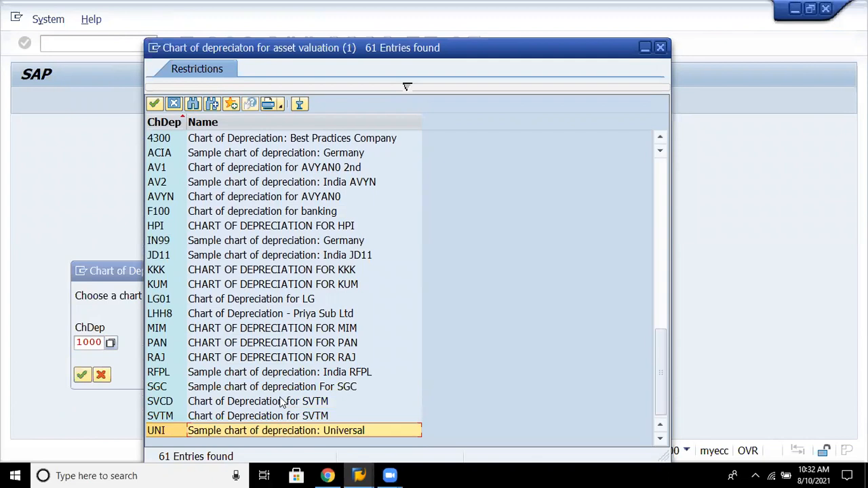
key(Return)
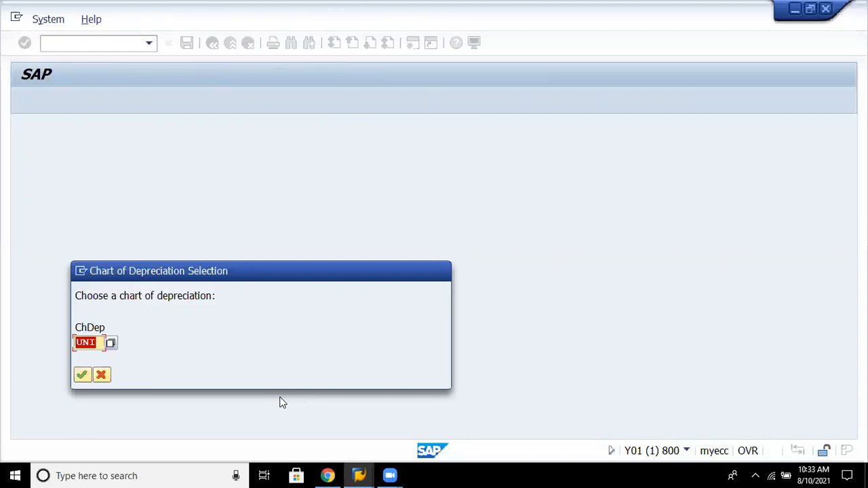
key(Return)
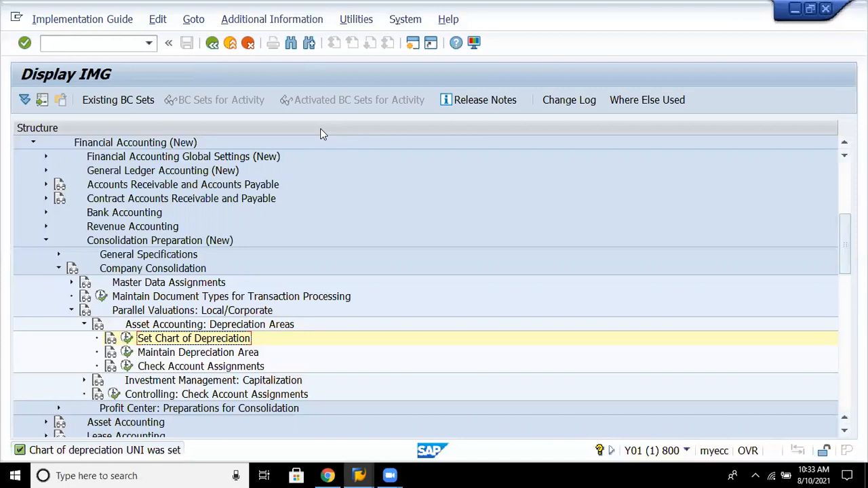
click(125, 338)
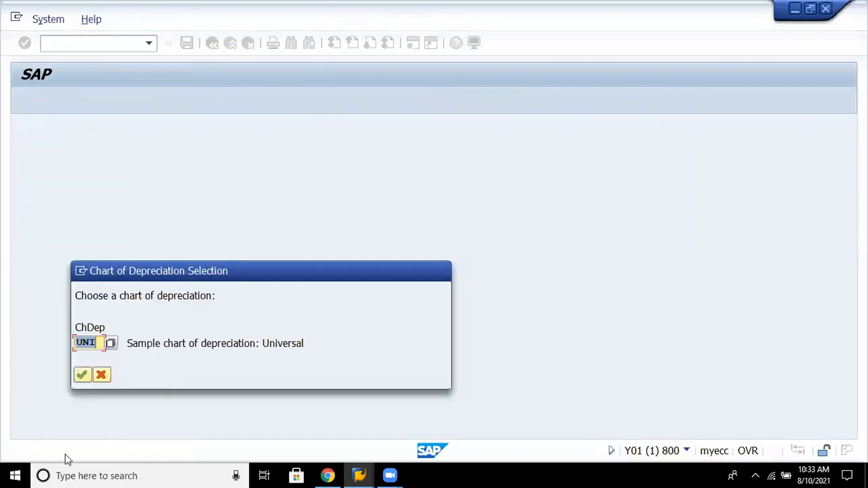
click(102, 375)
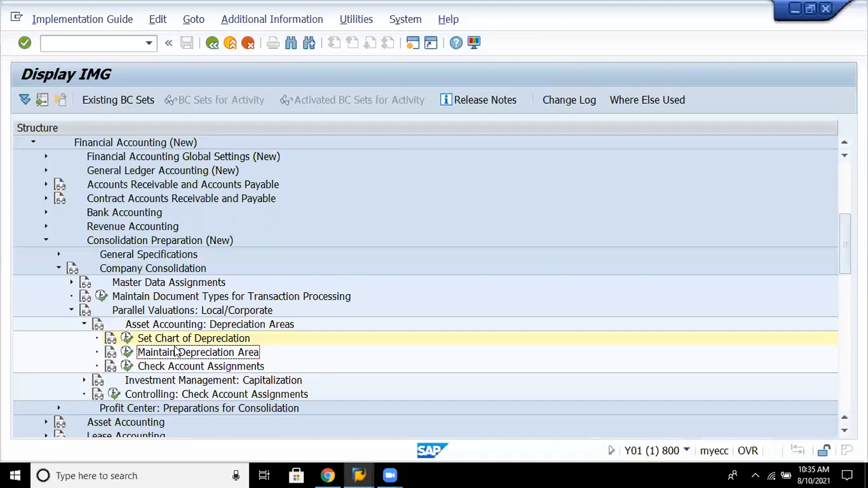
- Open the Maintain Depreciation Area activity for specifying the transfer rules for depreciation terms
click(126, 353)
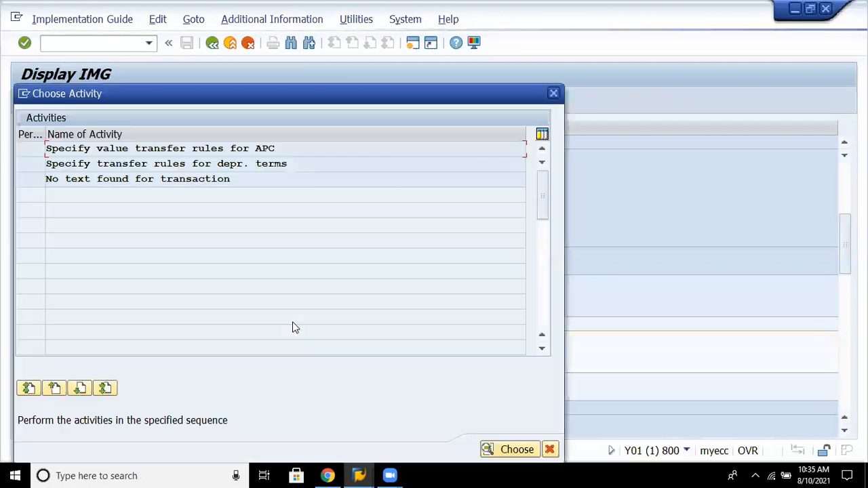
click(294, 170)
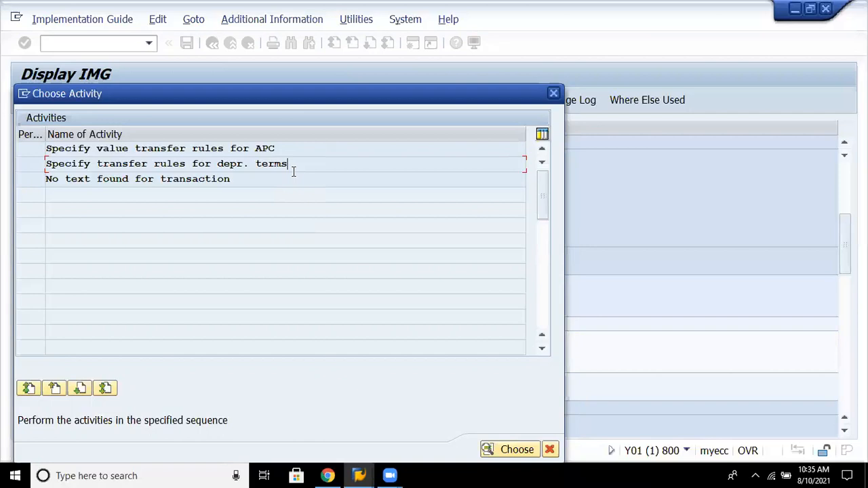
double_click(297, 165)
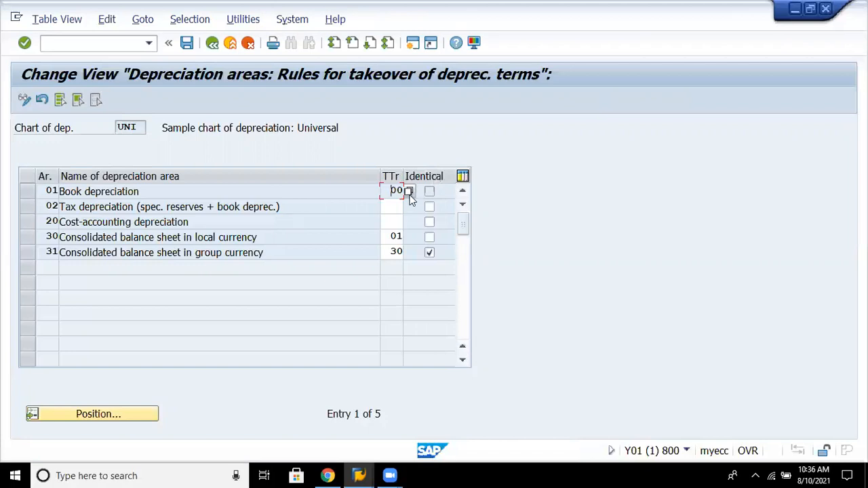
- Examine which depreciation areas can supply the depreciation terms for Book depreciation, and close the list without choosing one
click(408, 191)
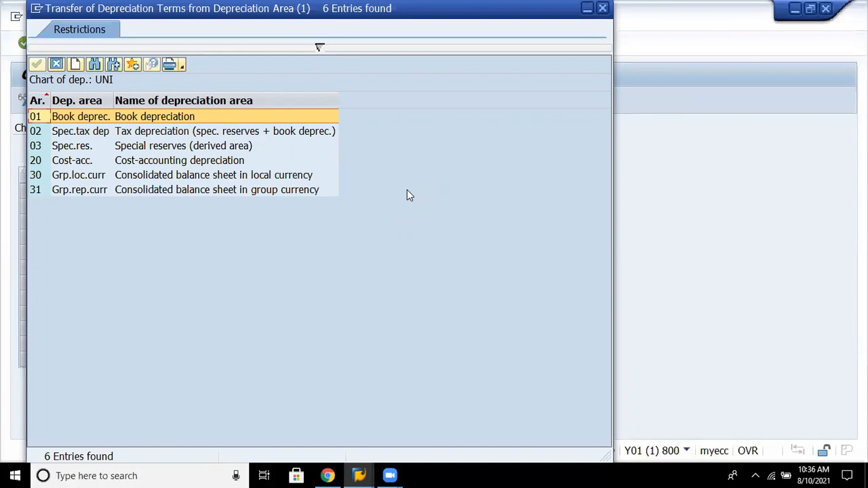
click(183, 117)
click(182, 130)
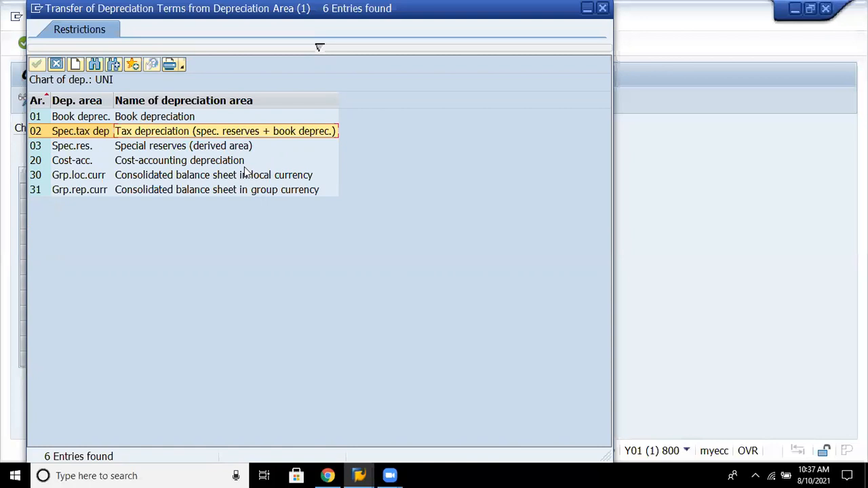
key(Down)
key(Down)
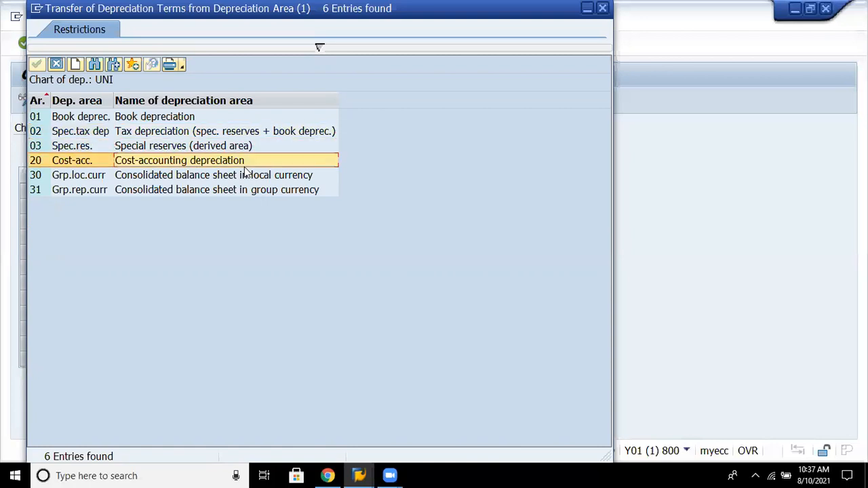
key(Down)
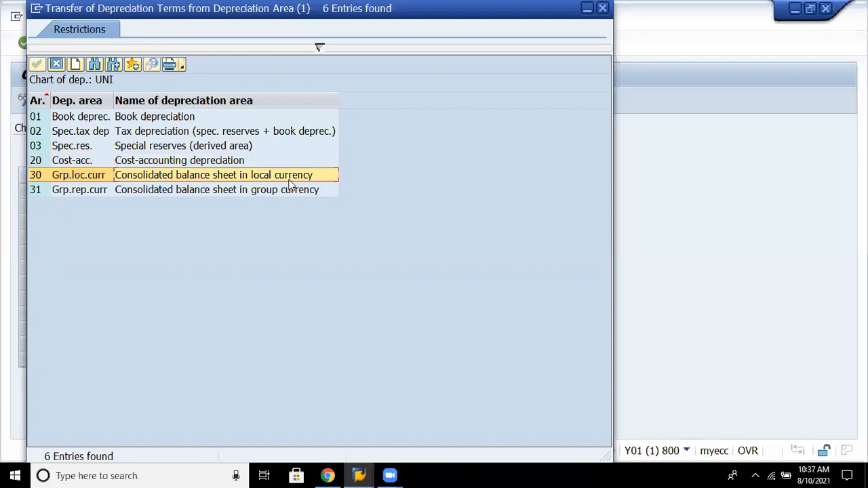
key(Down)
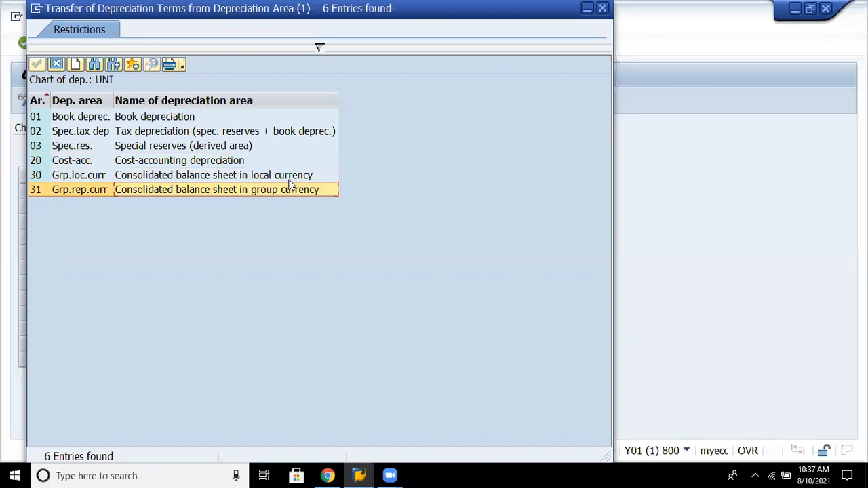
key(Up)
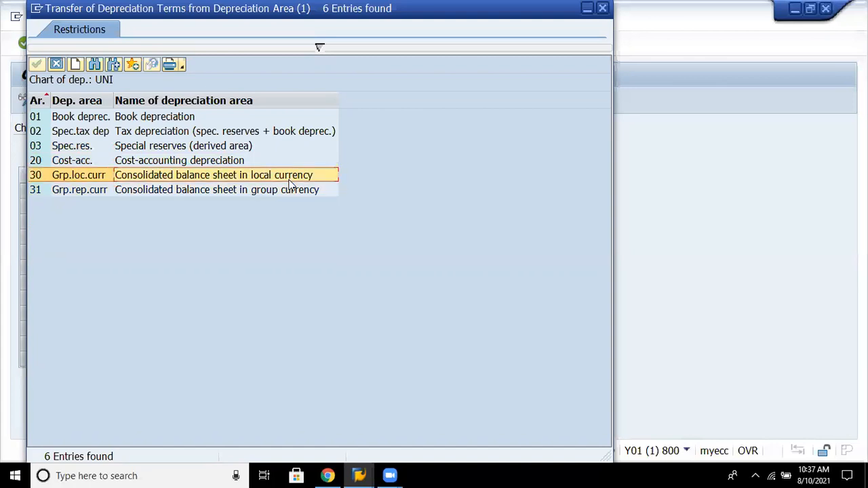
key(Down)
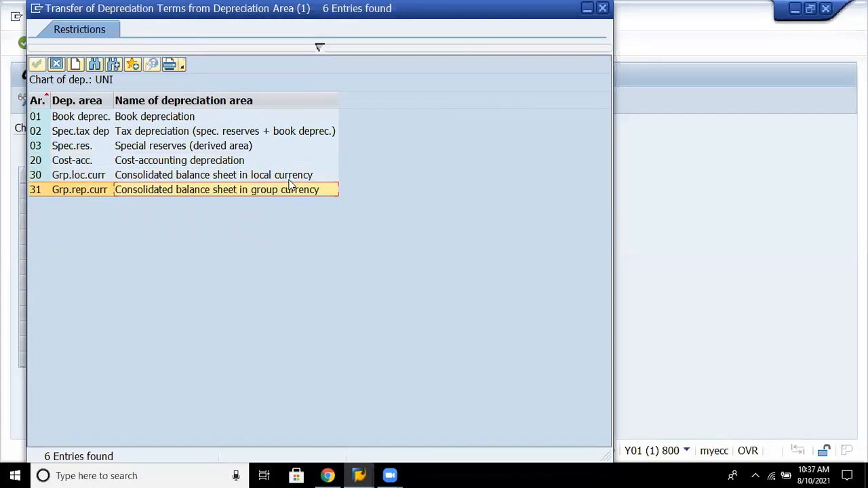
key(Escape)
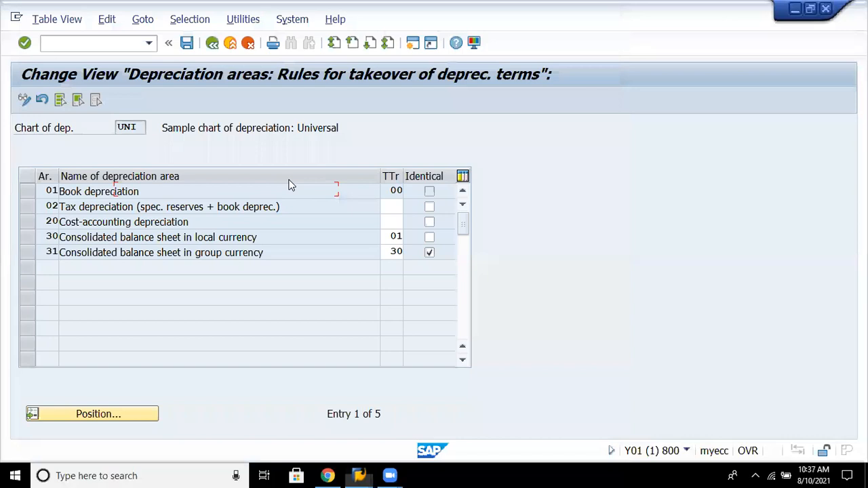
- Save the takeover rules for depreciation terms in chart UNI and return to the implementation guide
click(187, 42)
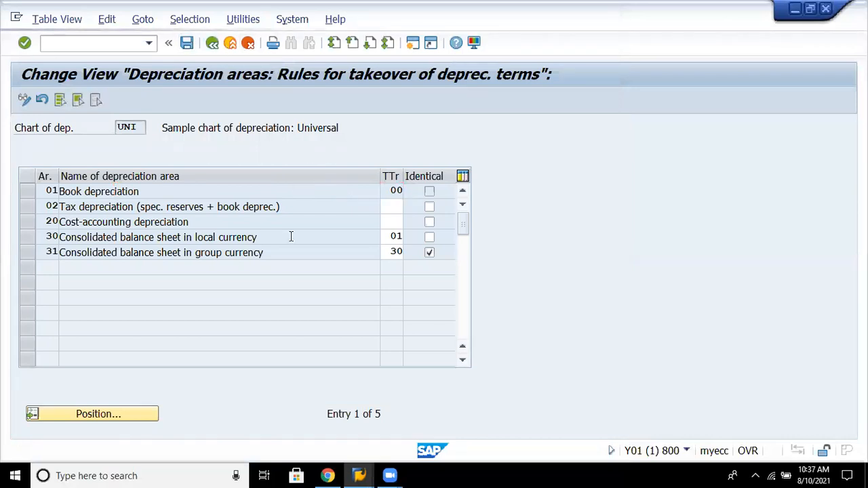
click(213, 44)
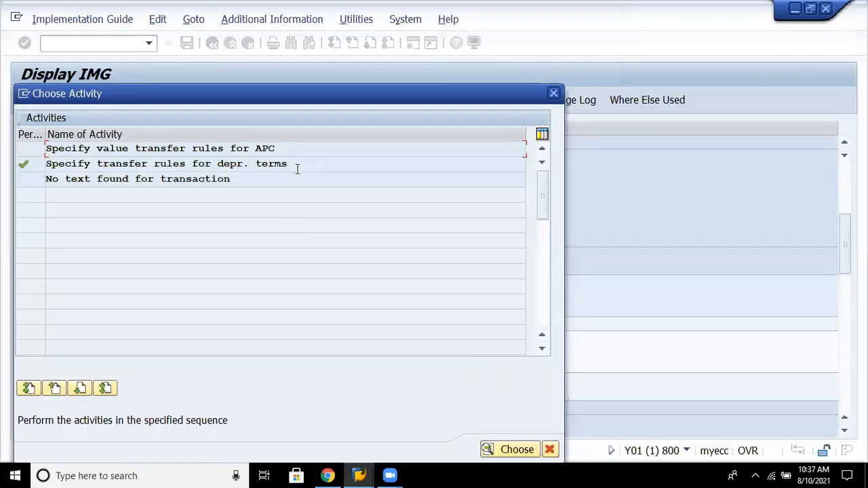
click(554, 93)
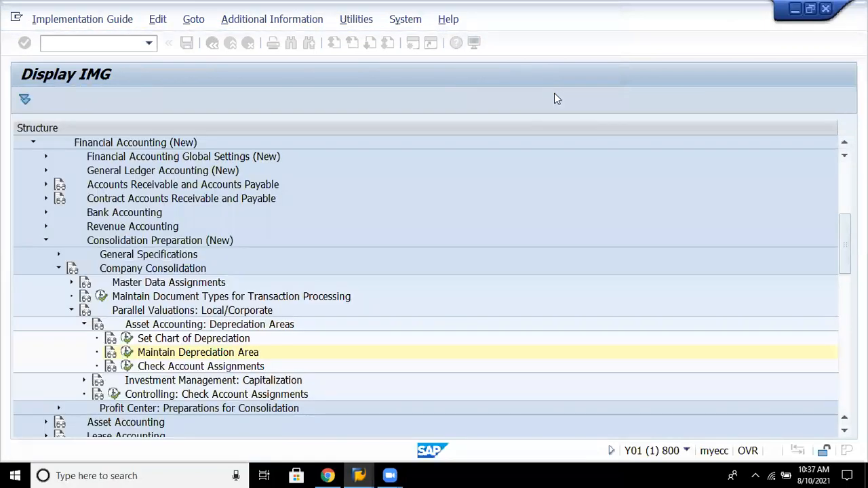
- Open the Check Account Assignments activity and try to run the G/L account consistency check for company code 8880
click(229, 371)
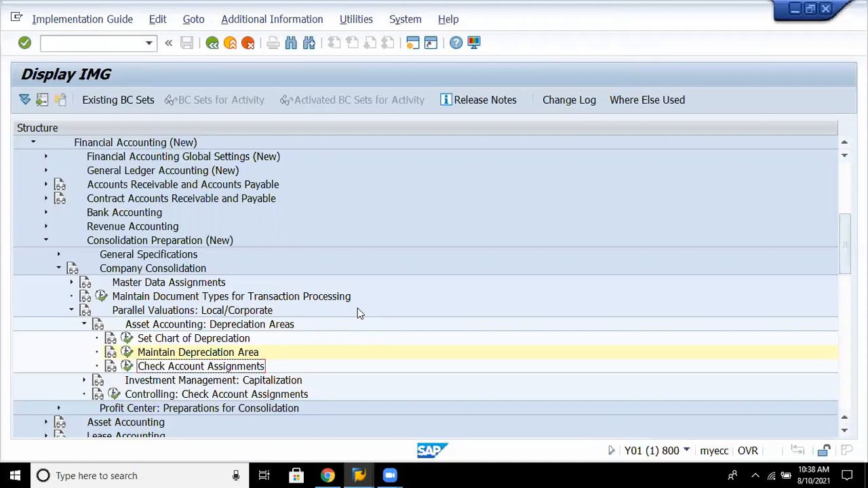
click(126, 366)
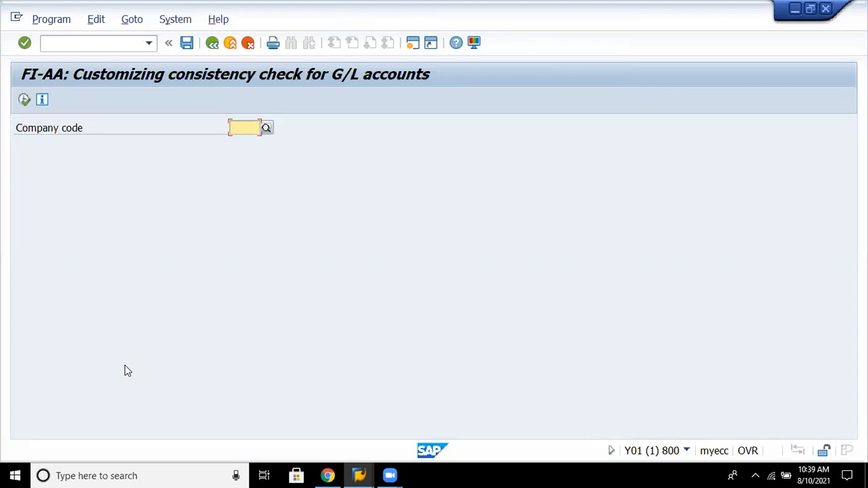
text(88)
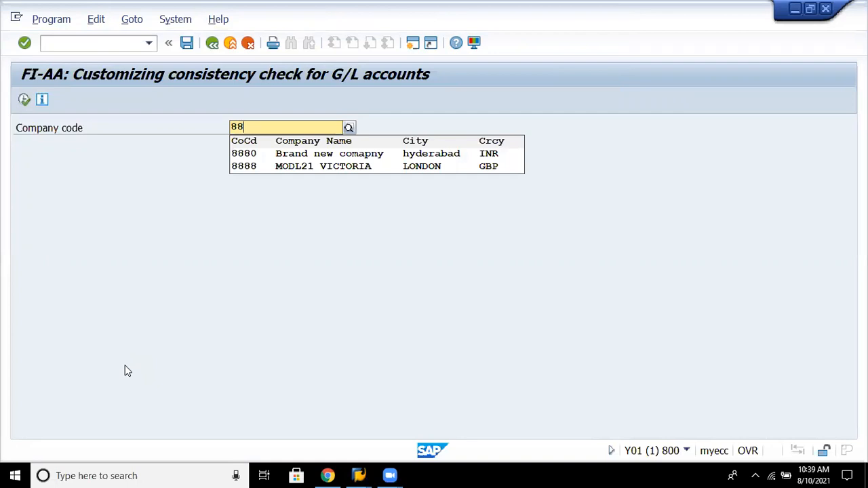
key(Down)
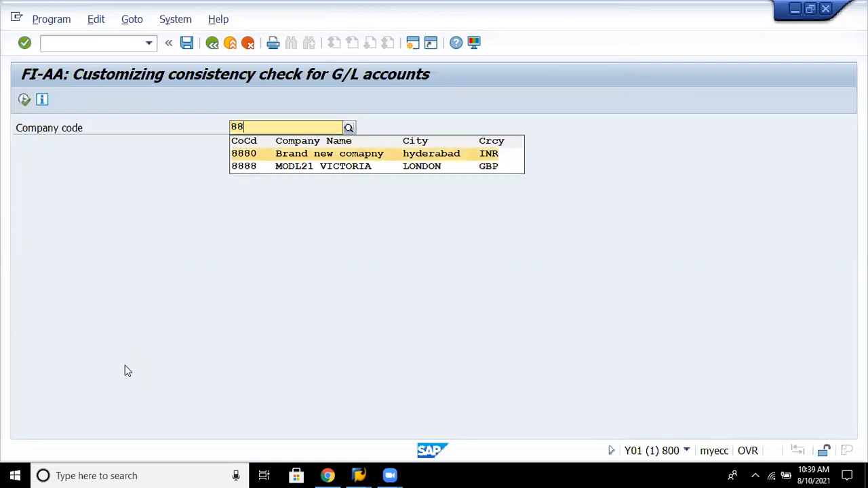
key(Return)
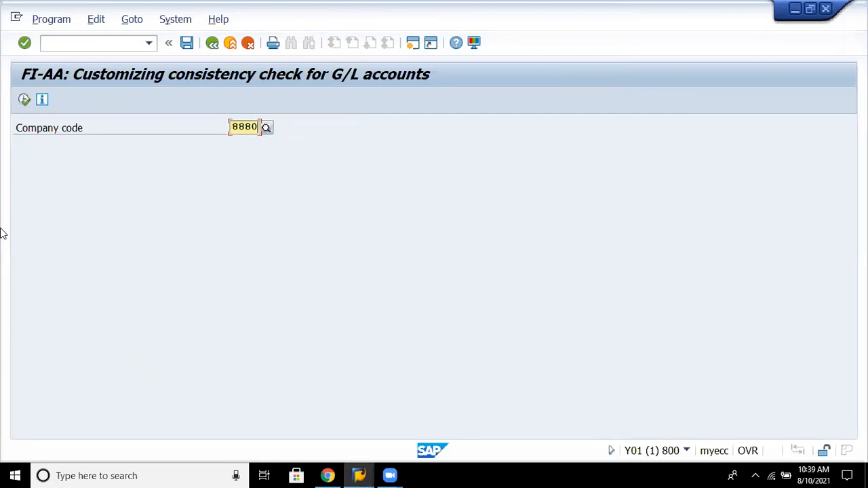
click(25, 99)
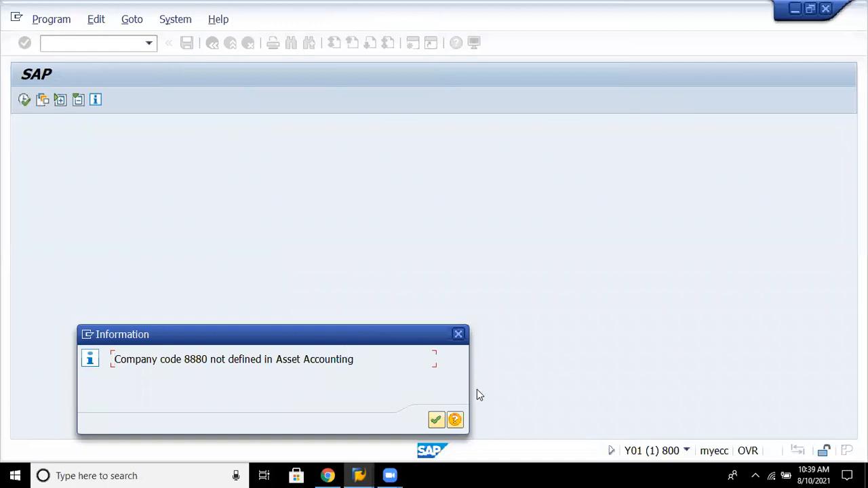
click(458, 335)
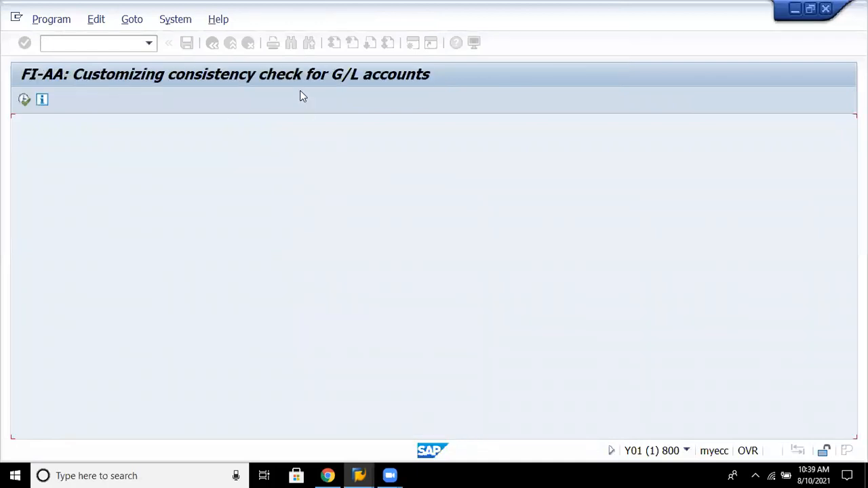
- Run the G/L account consistency check for company code ZPTC, chosen from the company code list, and return to the implementation guide
key(F8)
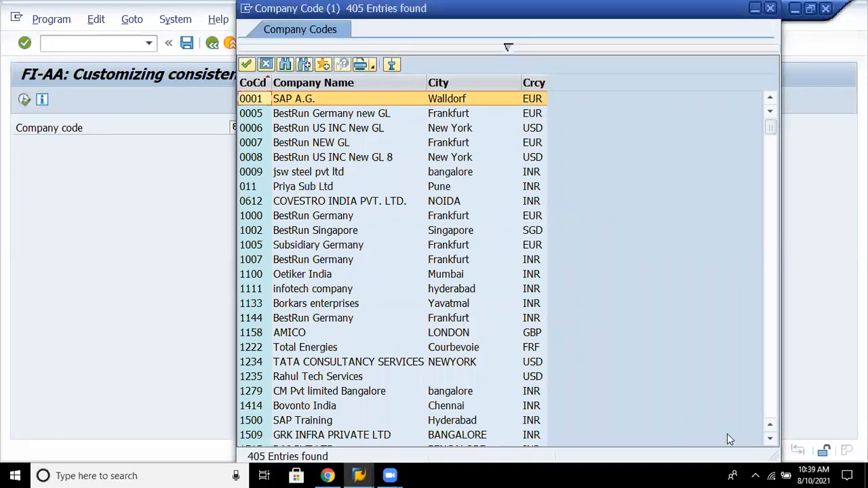
click(770, 420)
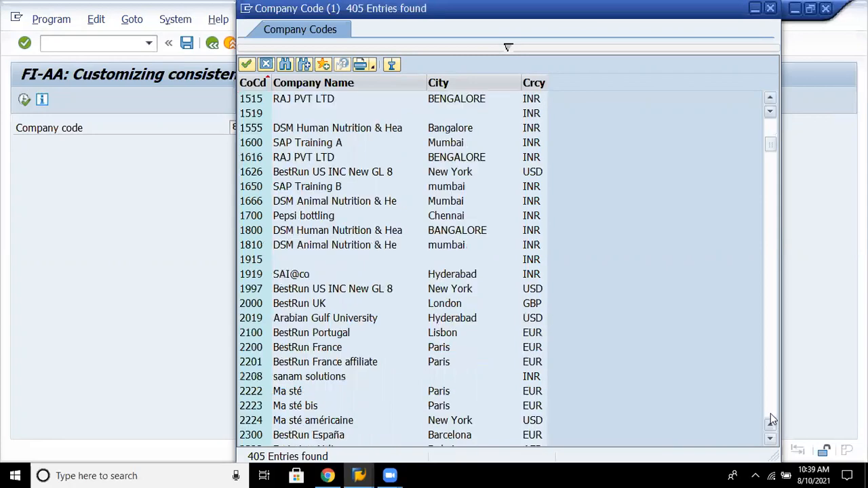
click(771, 419)
drag(770, 420, 771, 420)
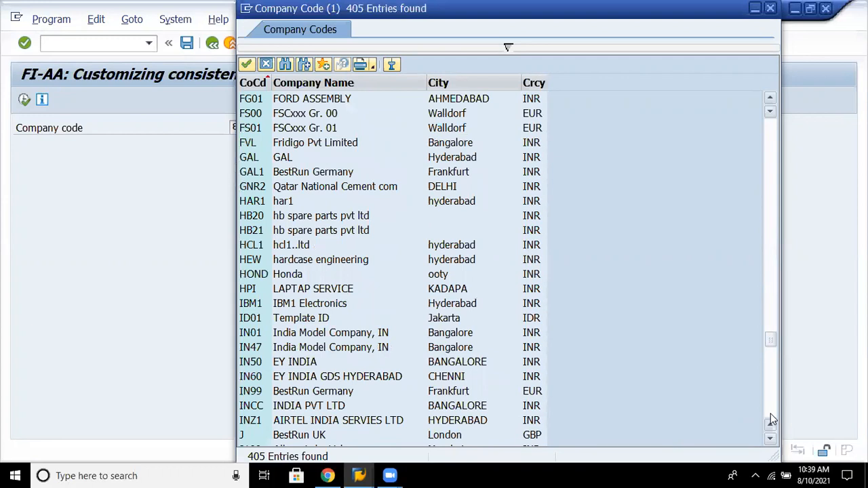
drag(770, 419, 771, 420)
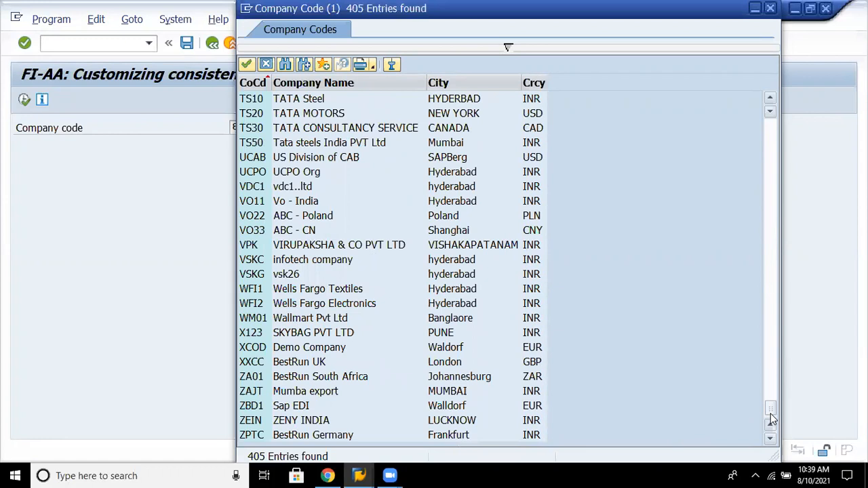
double_click(348, 433)
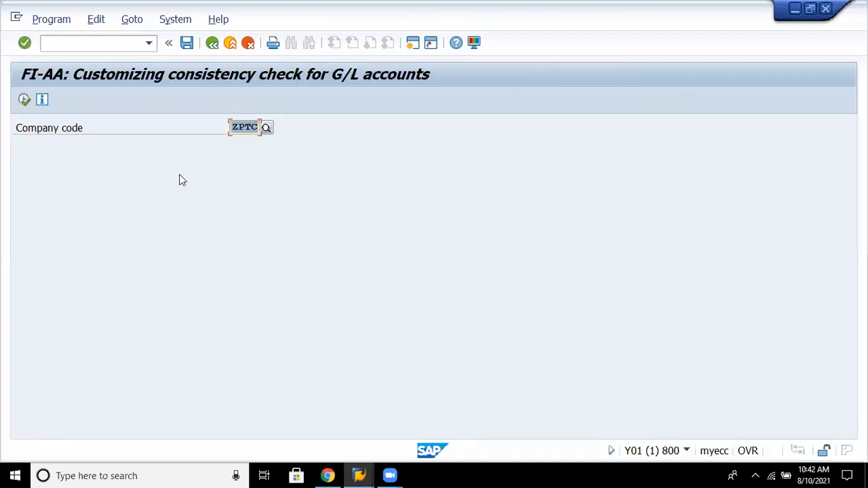
click(24, 101)
click(211, 42)
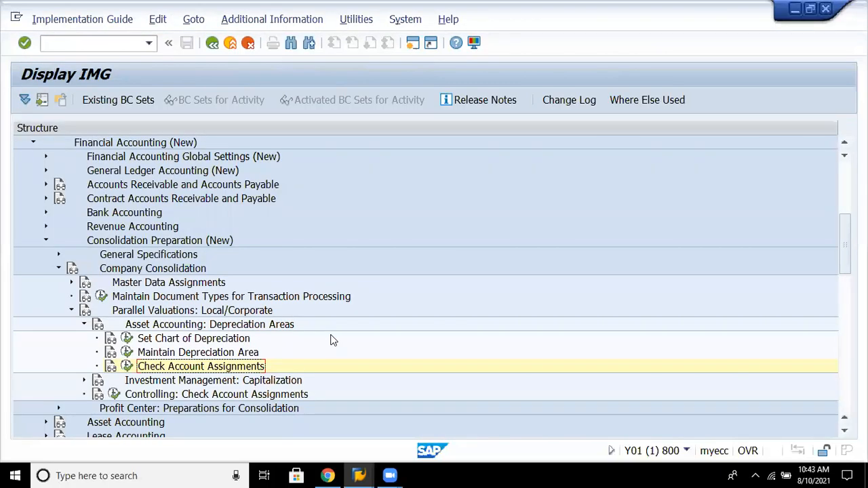
- Collapse the Asset Accounting depreciation areas node, expand Investment Management: Capitalization and open the Maintain Capitalization Key activity
key(Up)
key(Up)
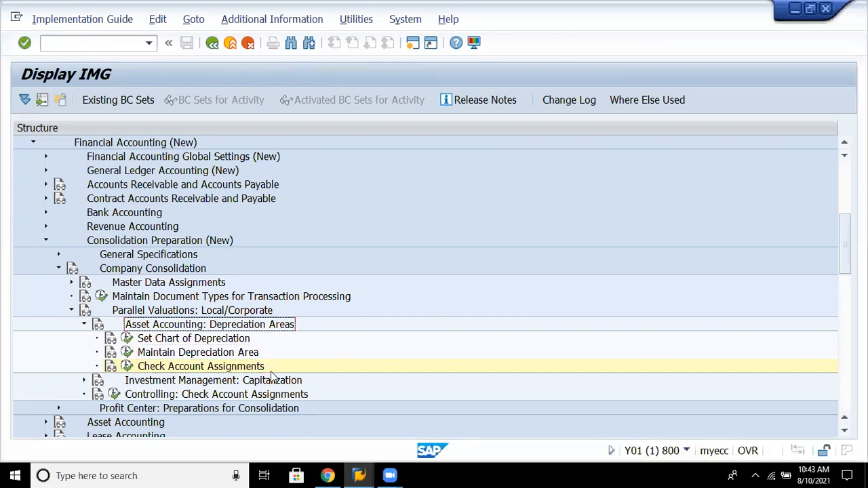
key(Left)
key(Down)
key(Right)
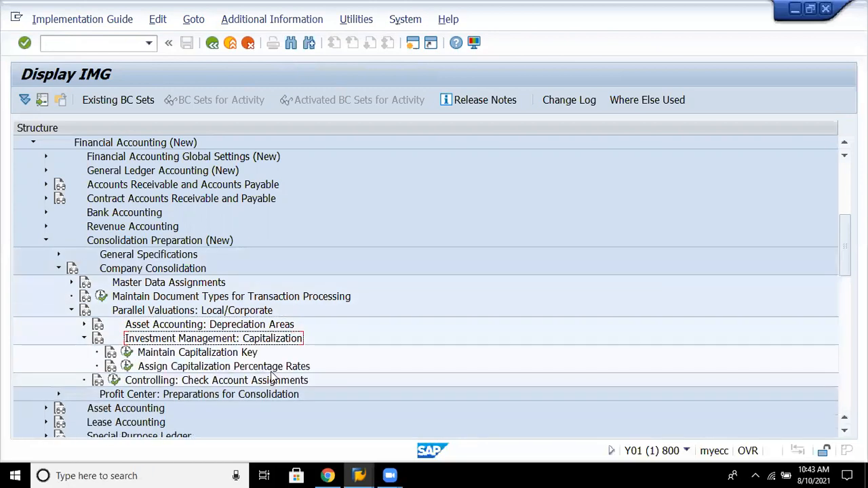
key(Down)
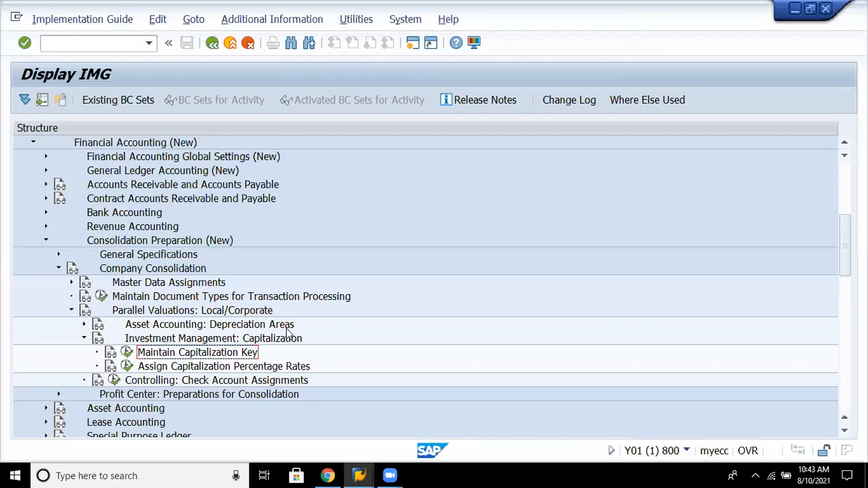
click(127, 352)
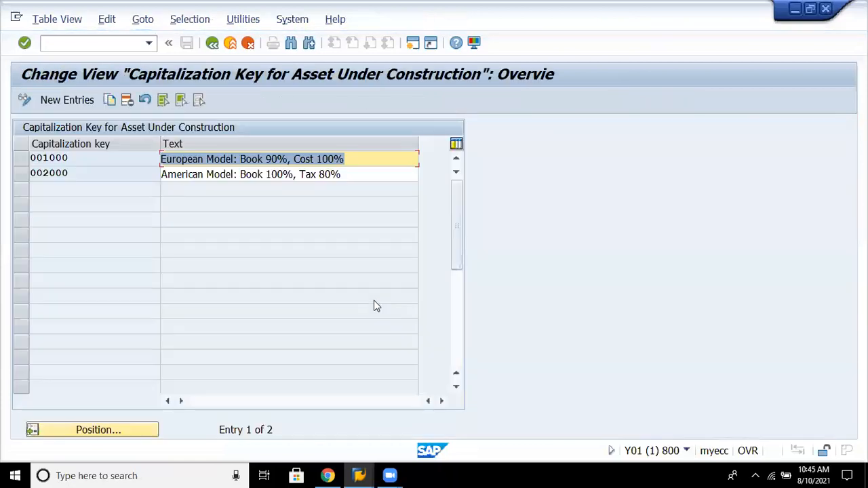
click(381, 152)
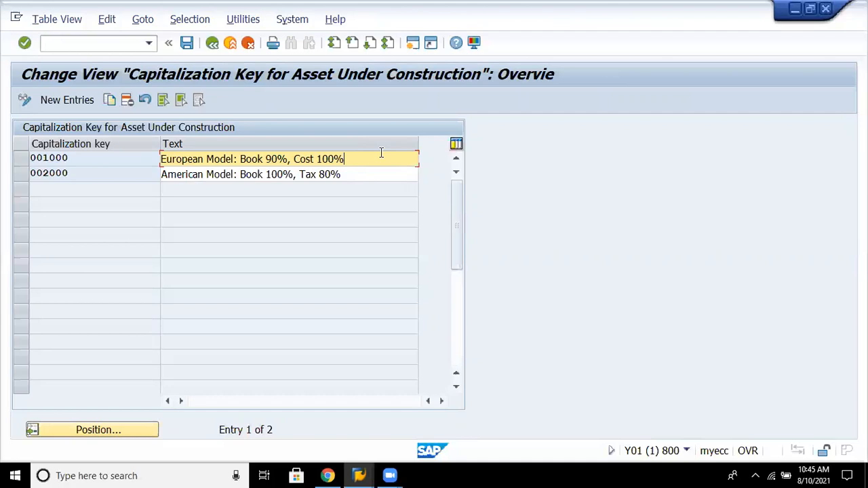
drag(2, 134, 164, 211)
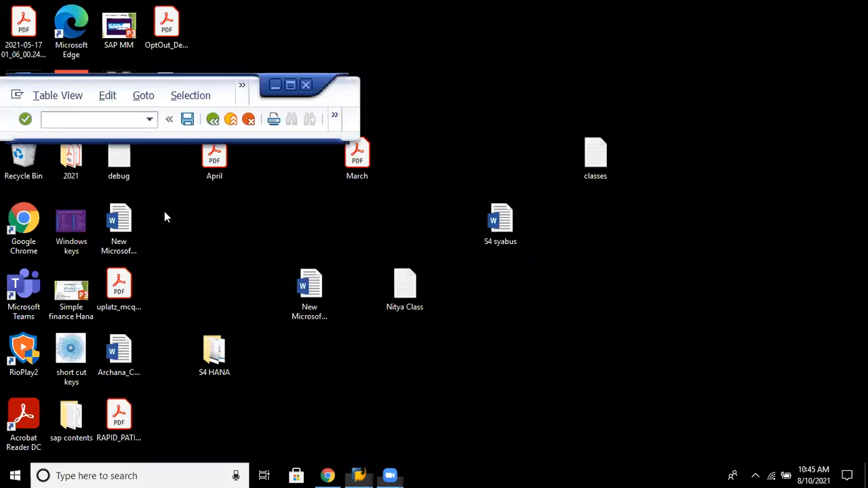
key(alt+Tab)
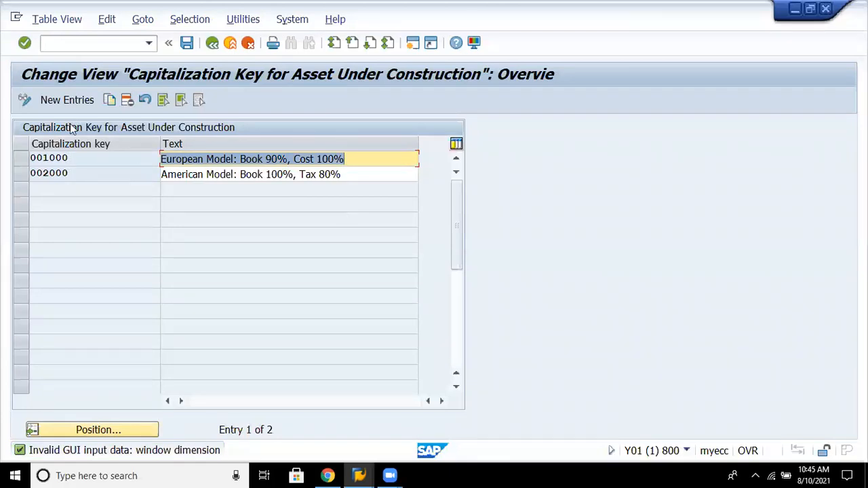
click(73, 157)
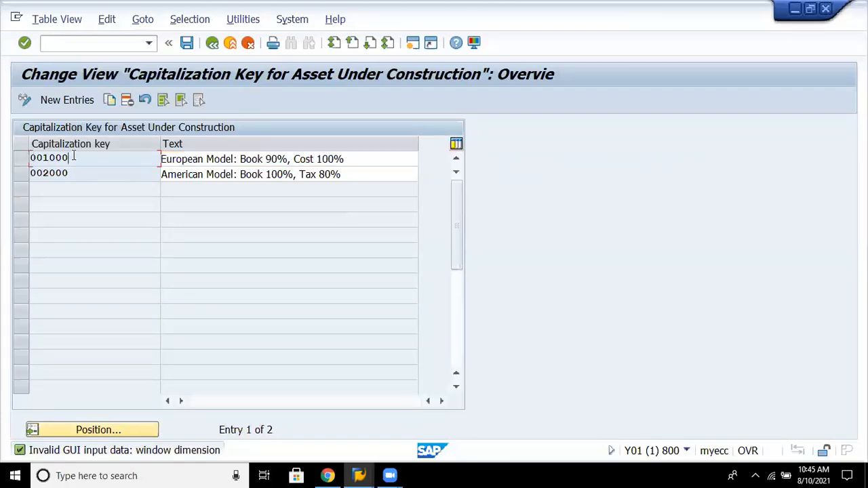
- Add a new capitalization key 105000 with the text "Tax Model : Book 90%"
click(67, 100)
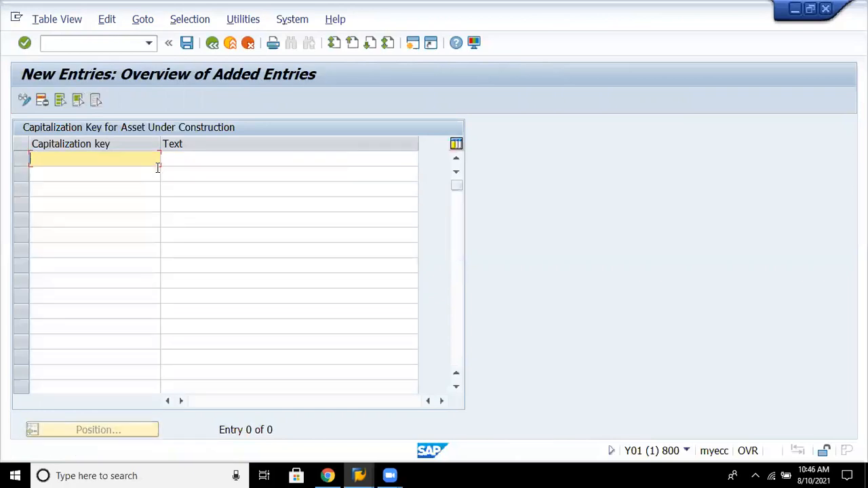
text(105000)
key(Tab)
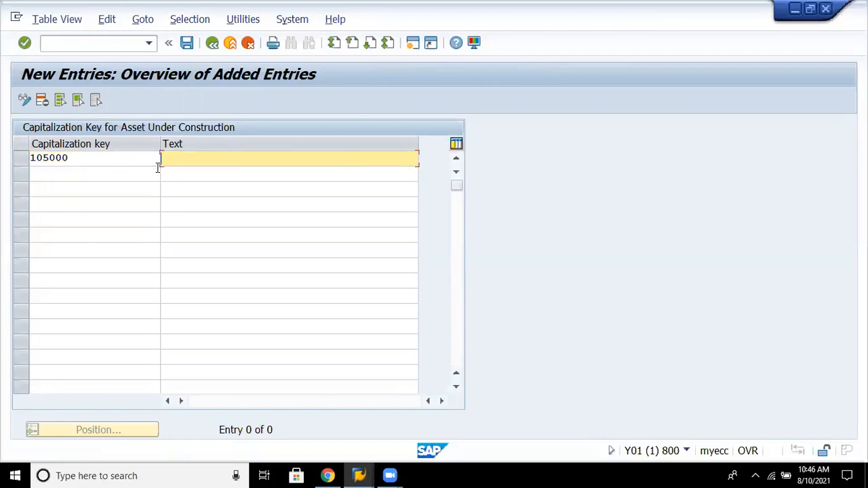
text(Tax Model : Book 1)
key(BackSpace)
text(90% )
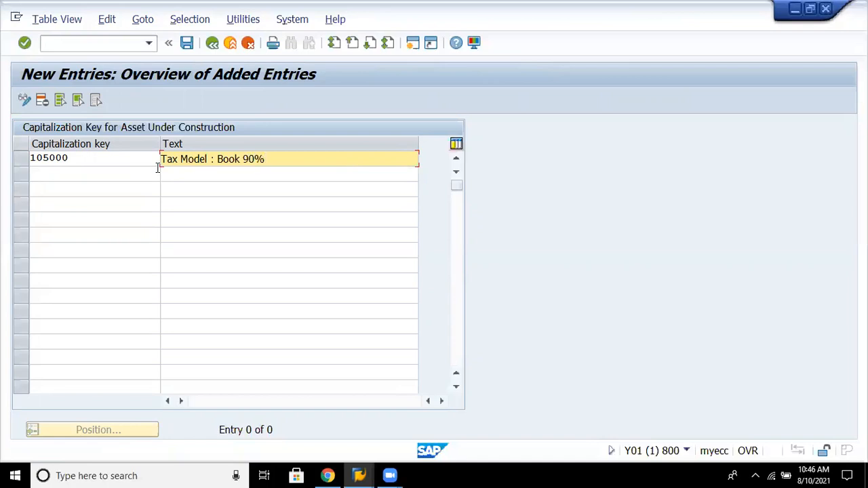
- Extend the text of capitalization key 105000 with ", cost"
text(, )
text(TAx)
key(BackSpace)
key(BackSpace)
key(BackSpace)
text(cost)
text( 1)
key(BackSpace)
key(BackSpace)
- Change the book share in the key's text to 100% and complete the text with "90%- 8880"
click(252, 160)
key(BackSpace)
key(BackSpace)
text(100)
click(370, 162)
text(90)
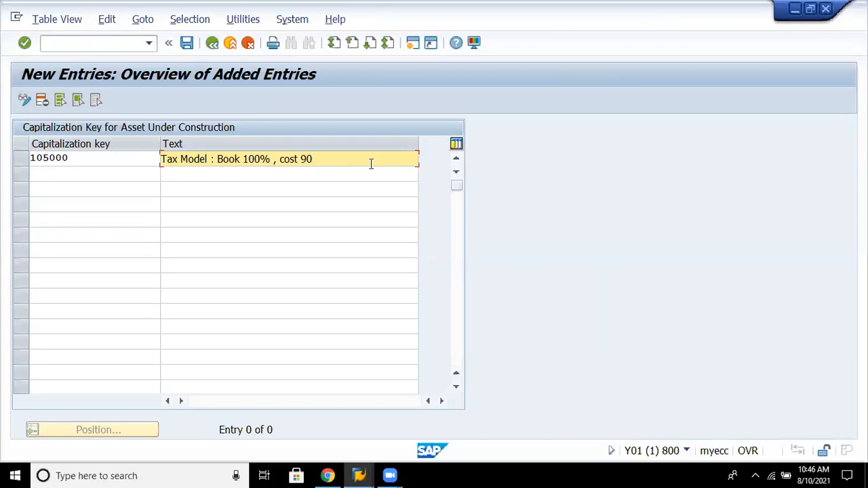
text(%-)
text(8880)
key(Return)
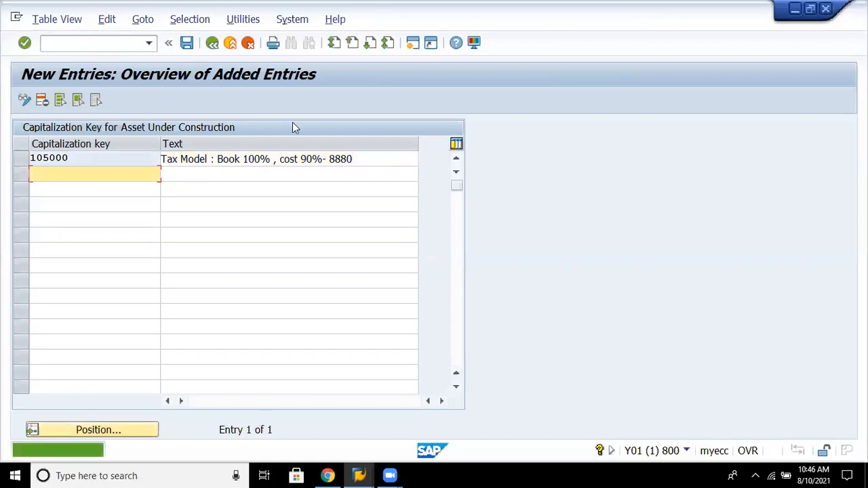
- Save the new capitalization key under the existing customizing request "Brand New" and leave the new entries screen
click(183, 45)
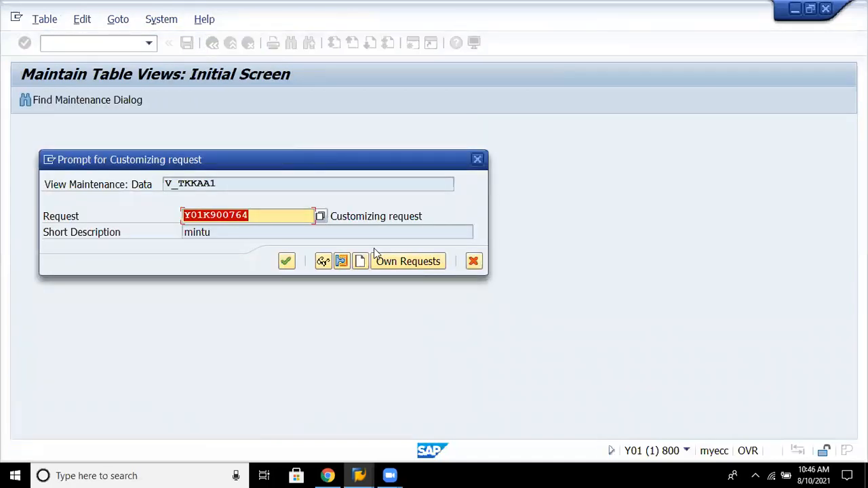
click(320, 215)
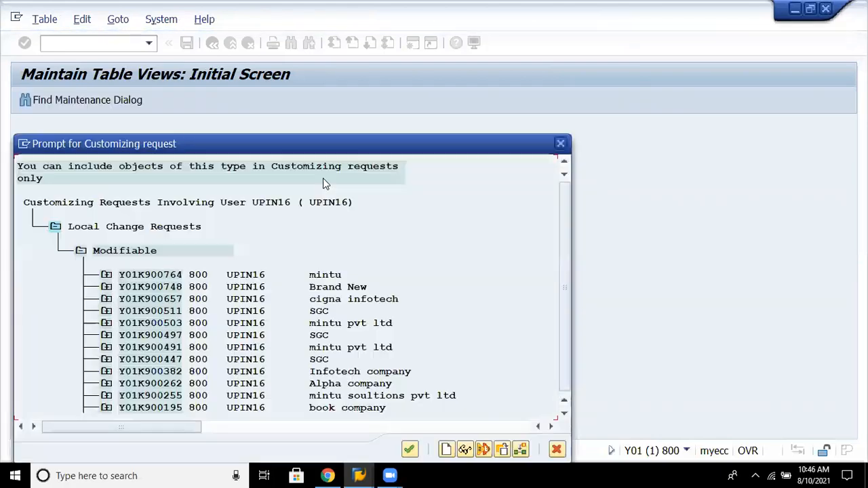
click(318, 386)
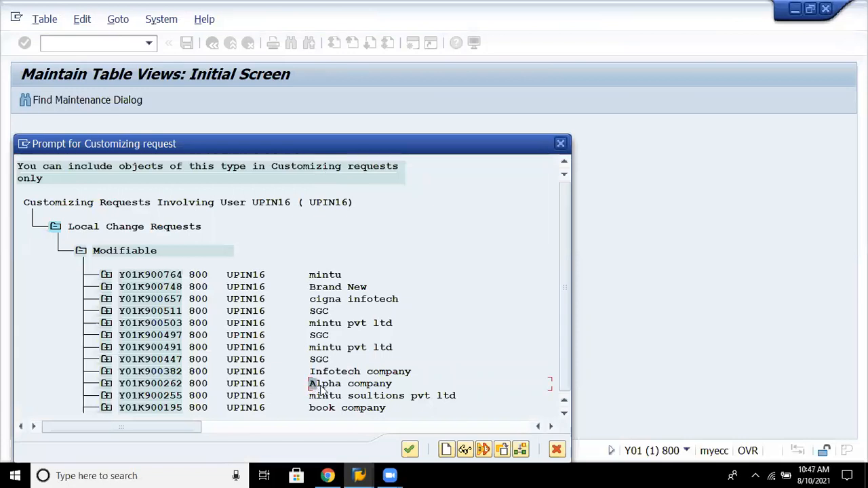
double_click(343, 293)
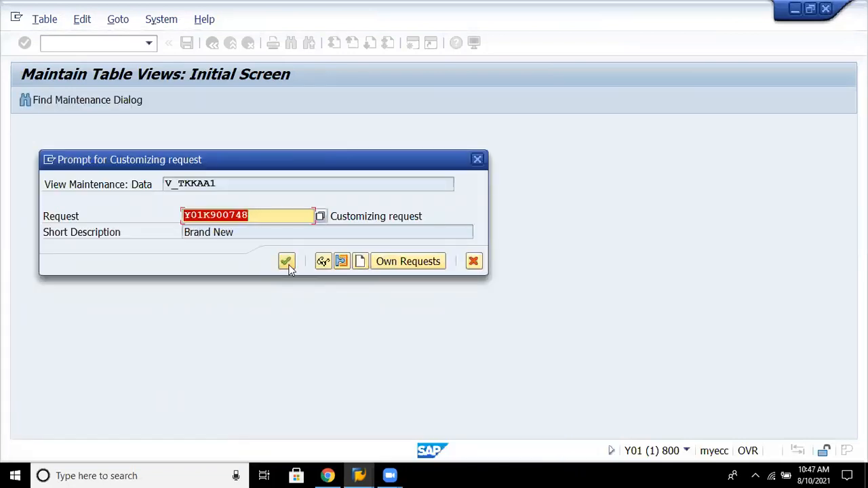
click(288, 265)
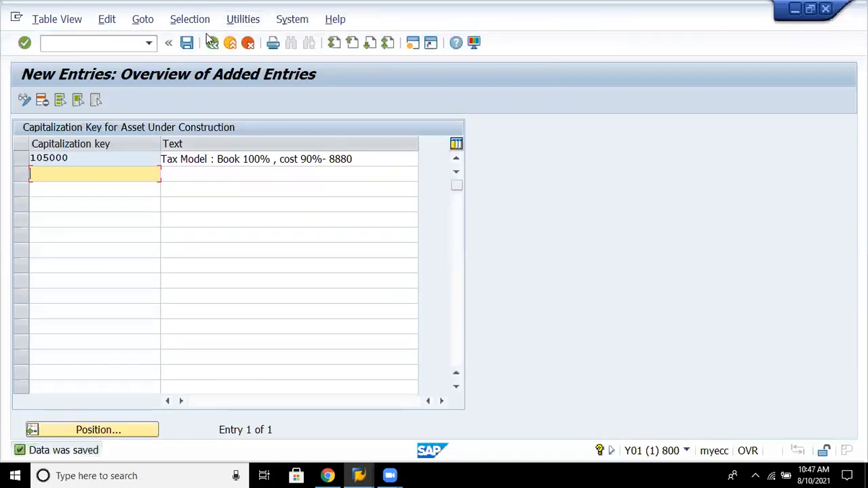
click(212, 43)
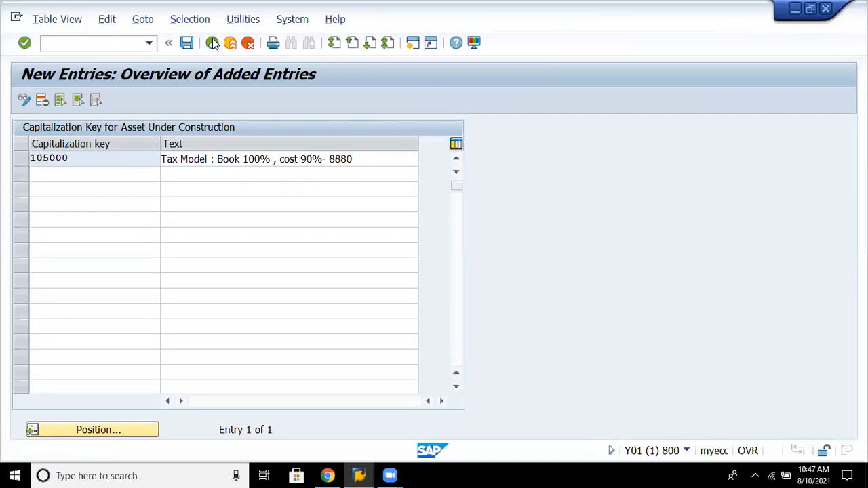
- Open the Assign Capitalization Percentage Rates activity and start copying the first entry, company code 1000 with key 001000, version 1
click(212, 43)
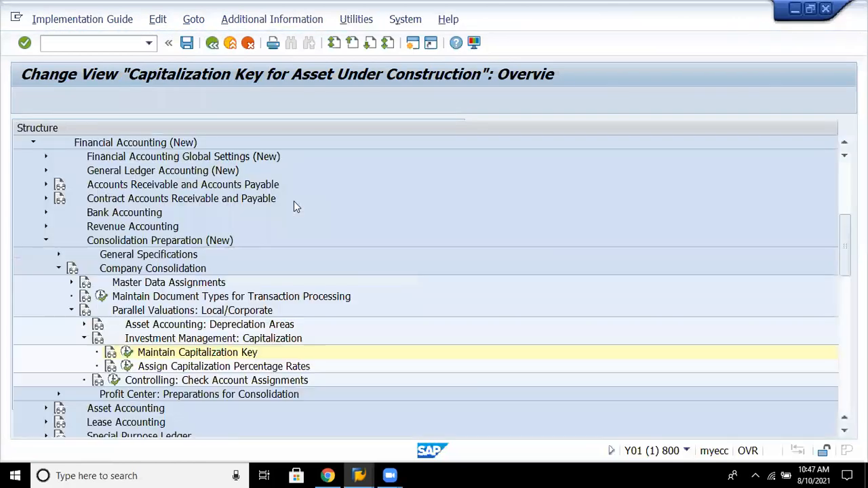
click(230, 366)
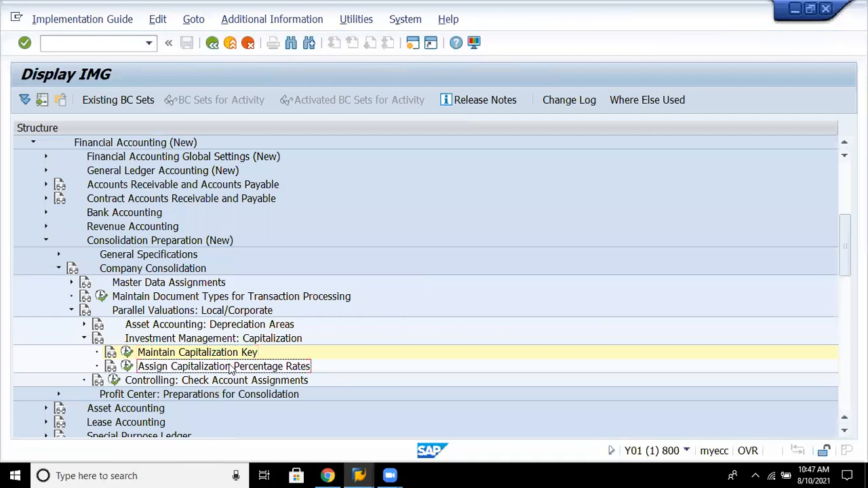
click(126, 367)
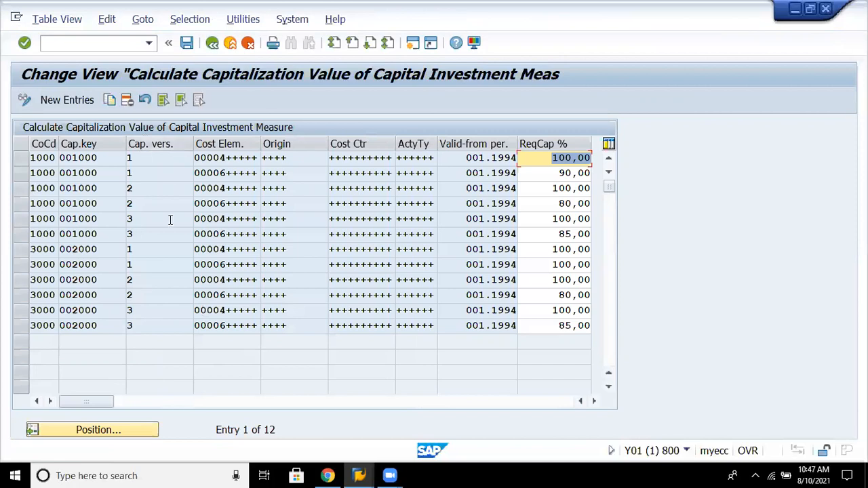
click(21, 158)
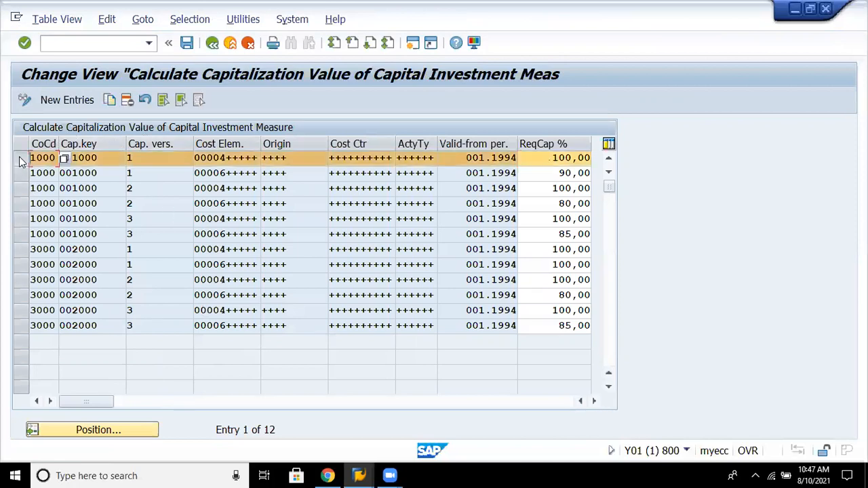
click(107, 101)
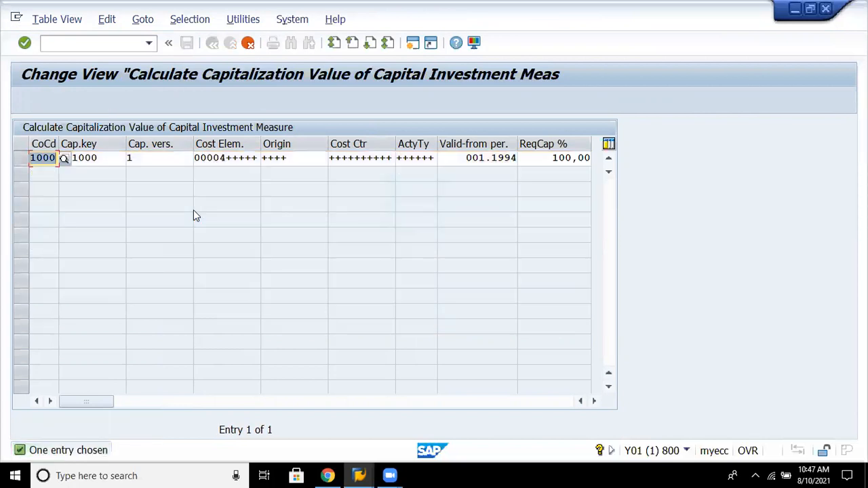
- Set the copied entry's company code to 8080
key(BackSpace)
text(8080)
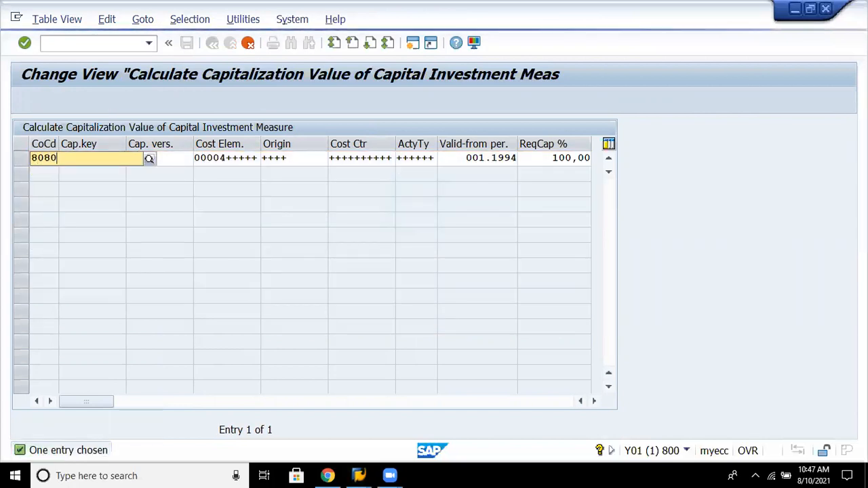
key(Return)
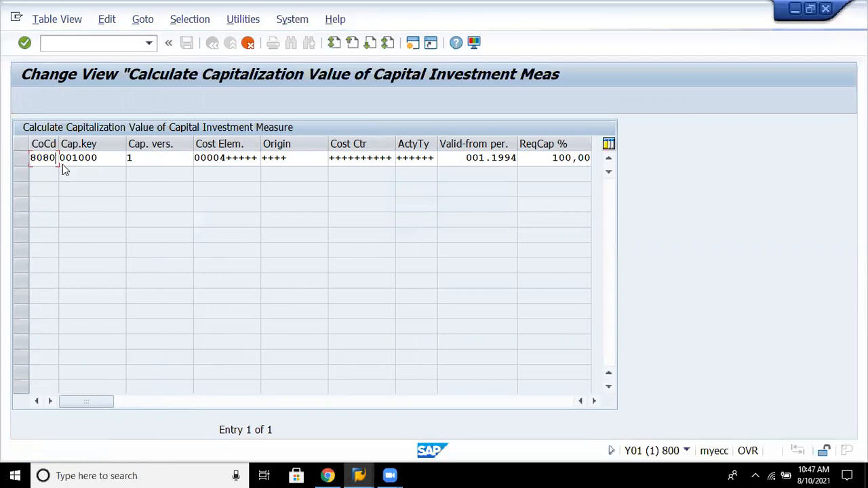
- Assign capitalization key 105000 and capitalization version 1 to the copied entry
click(113, 155)
key(BackSpace)
key(BackSpace)
key(BackSpace)
key(BackSpace)
key(BackSpace)
key(BackSpace)
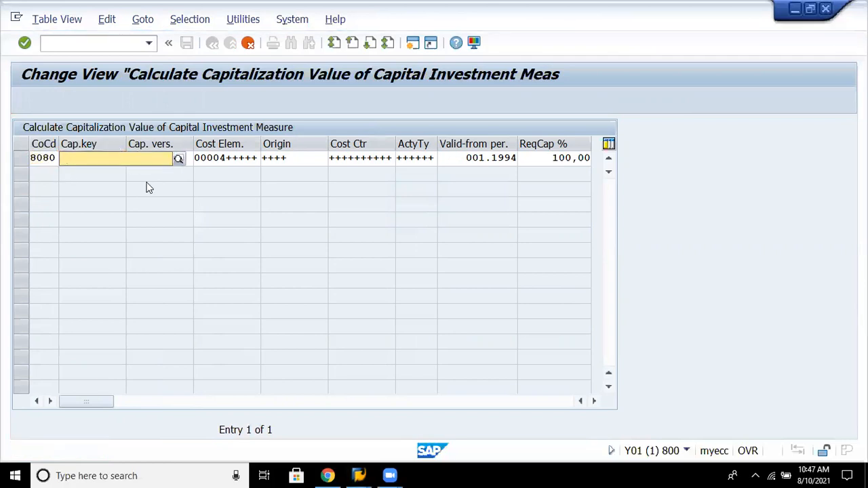
click(178, 160)
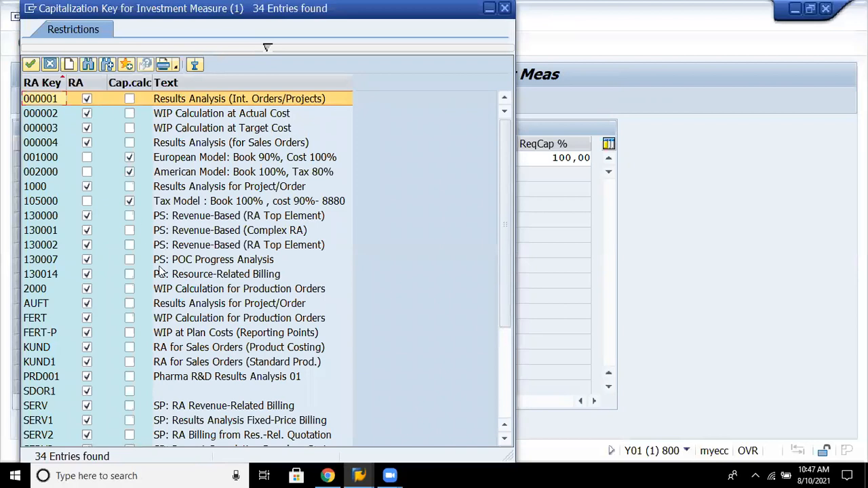
double_click(241, 198)
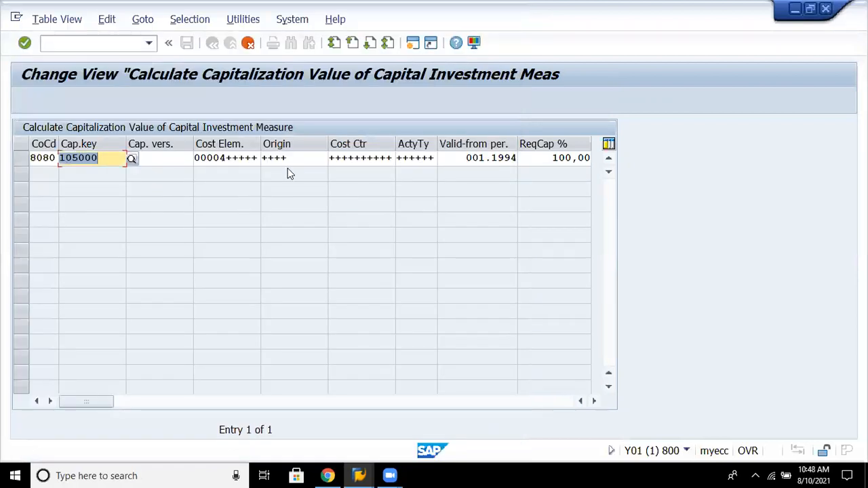
click(176, 157)
text(1)
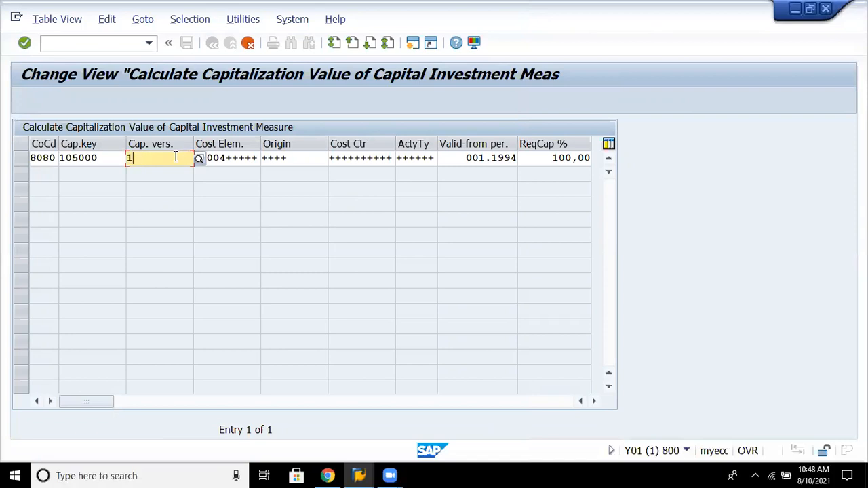
- Clear the cost element mask of the copied entry and try to confirm the entry
click(252, 156)
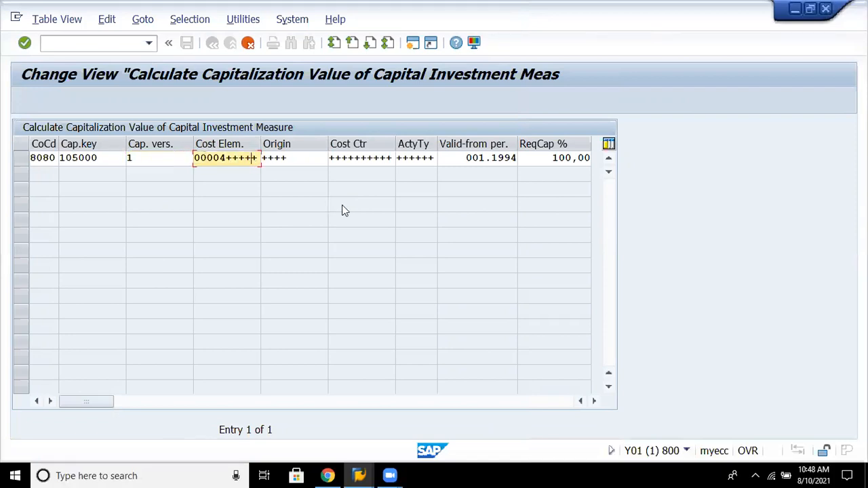
key(BackSpace)
key(BackSpace)
key(BackSpace)
key(BackSpace)
key(BackSpace)
key(BackSpace)
key(BackSpace)
key(BackSpace)
key(BackSpace)
key(BackSpace)
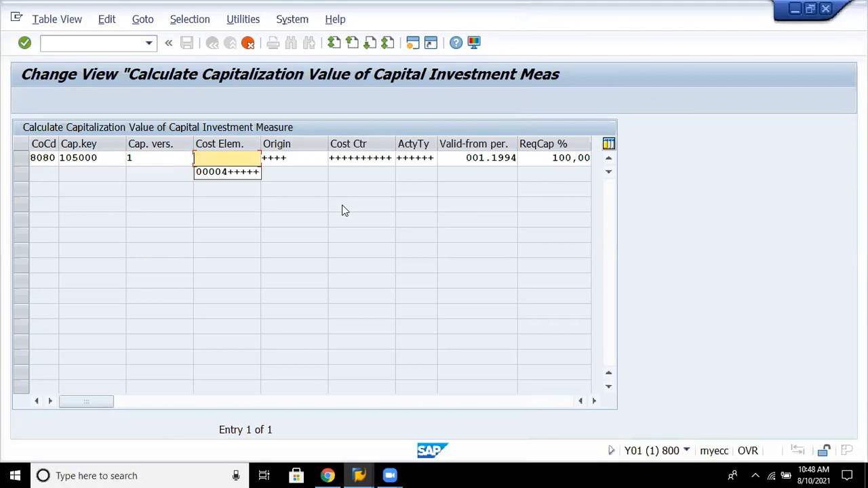
key(Return)
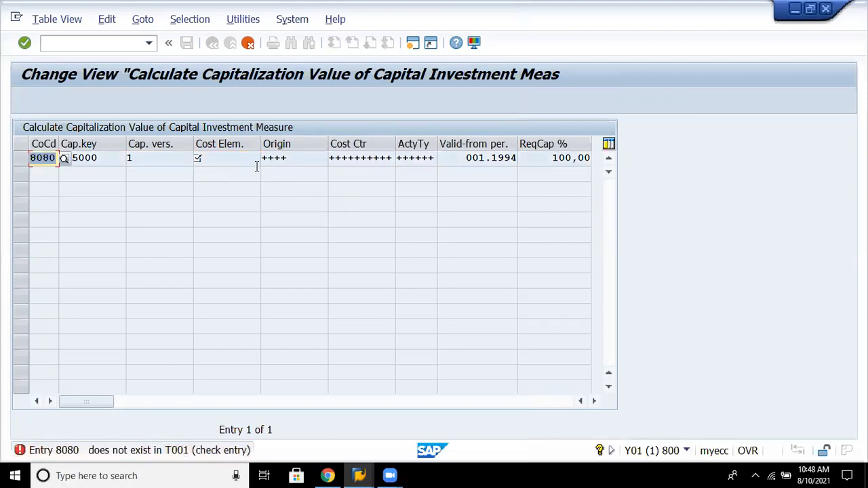
- Set the entry's company code to 8880 and its cost element mask to 00004+++++
key(BackSpace)
text(8880)
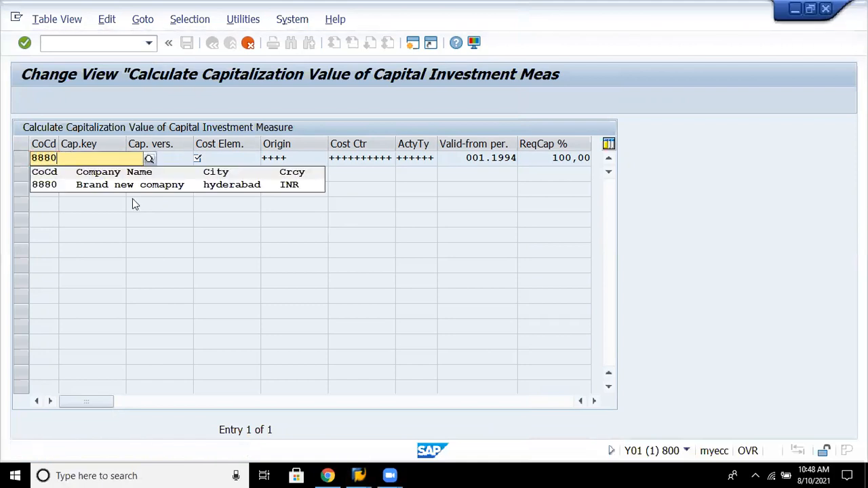
key(Return)
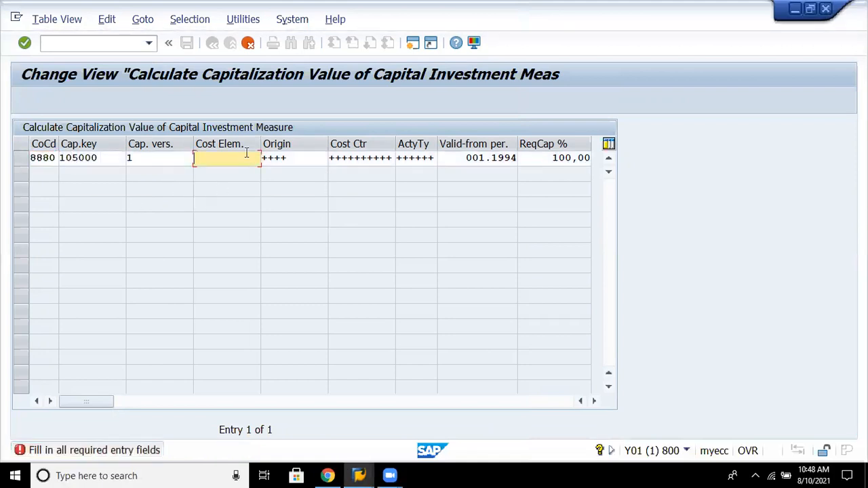
text(4)
key(BackSpace)
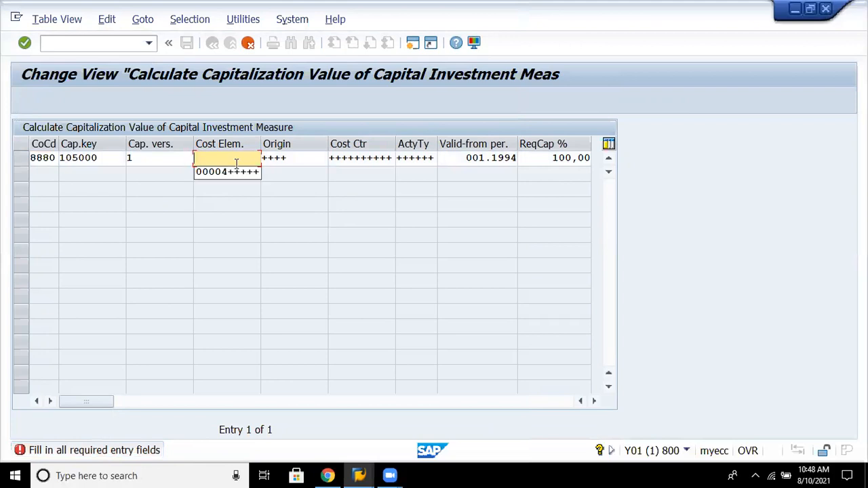
key(Return)
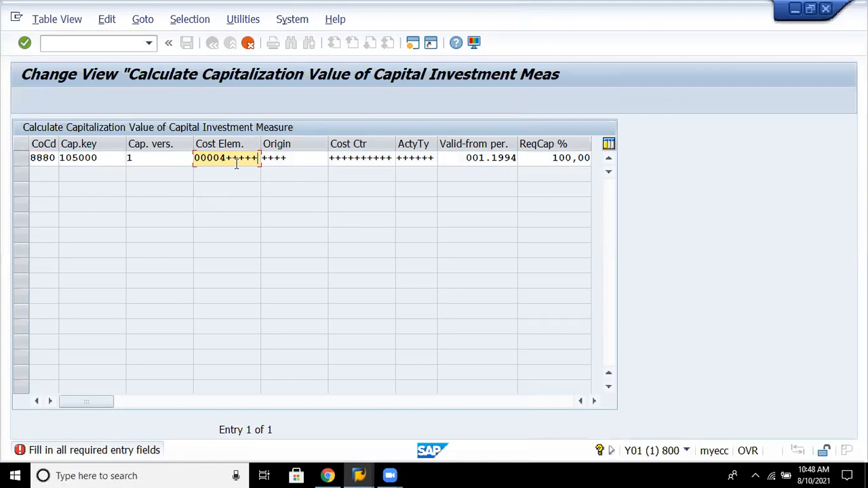
- Read the field help for the masked cost center and check the entry's origin and cost center masks
click(299, 156)
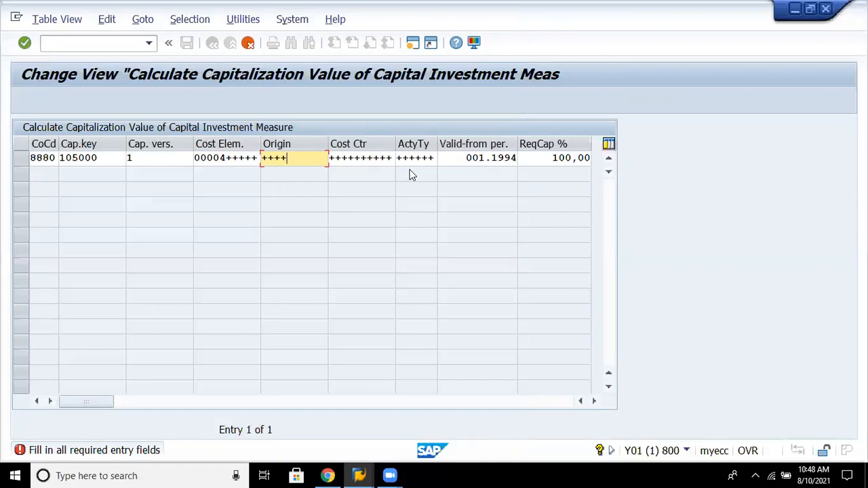
click(380, 155)
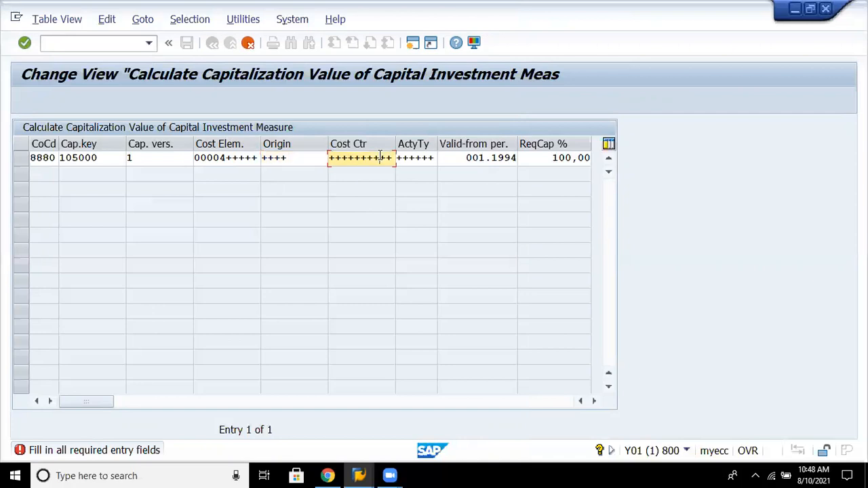
key(F1)
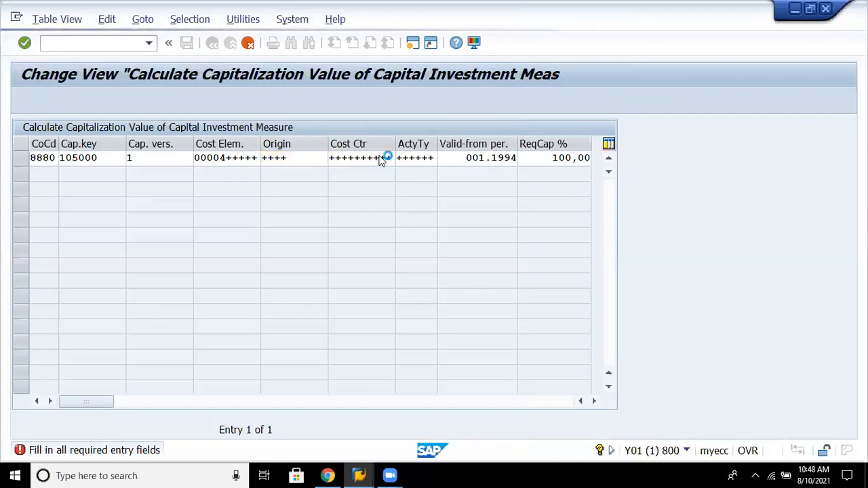
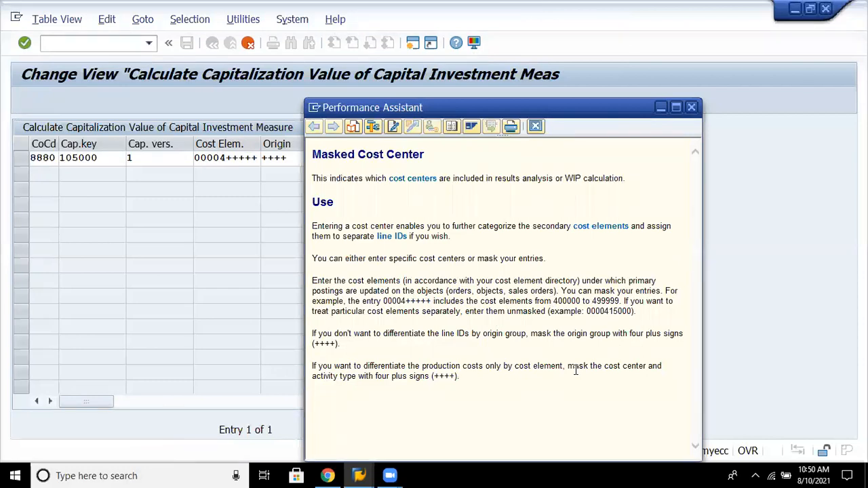
click(691, 109)
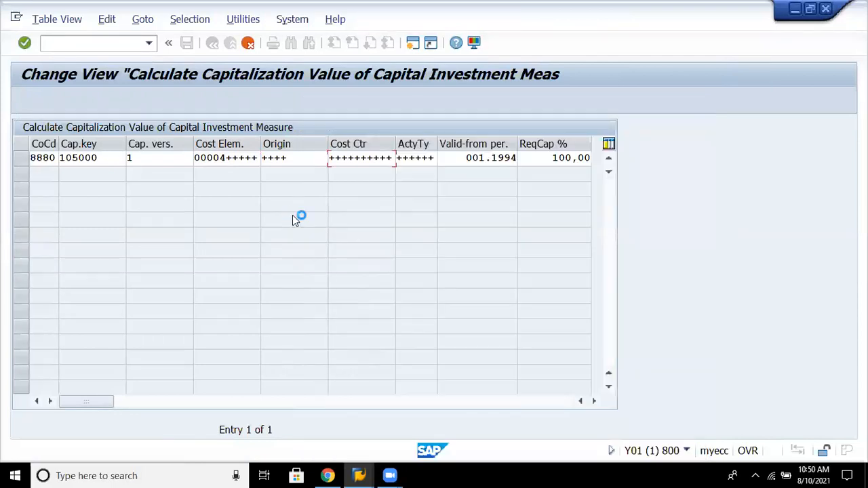
click(305, 159)
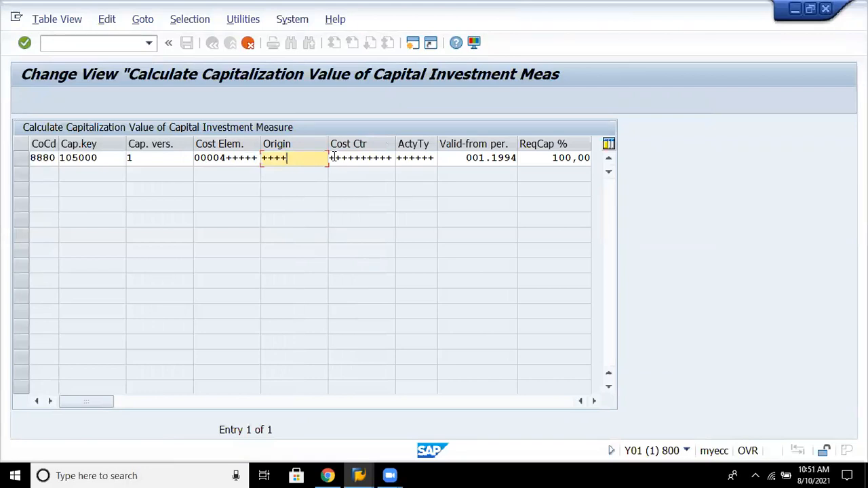
click(392, 157)
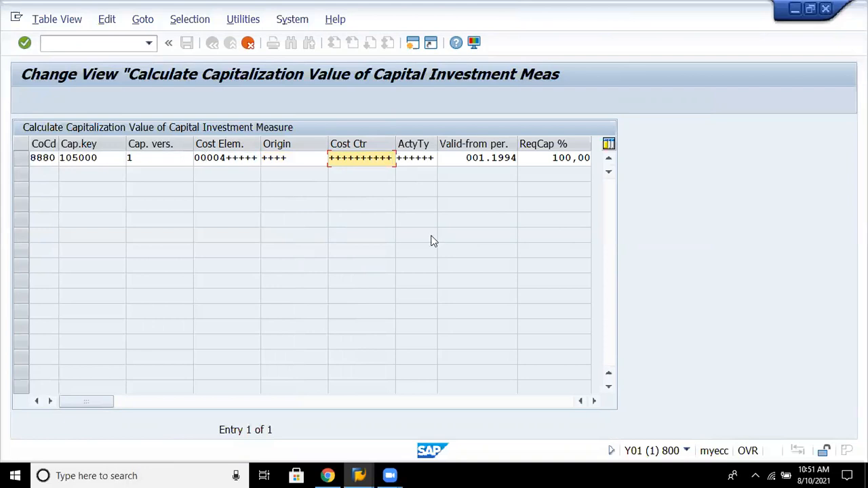
- Confirm the copied capitalization rate, save it under the customizing request "Brand New" and return to the implementation guide
key(Return)
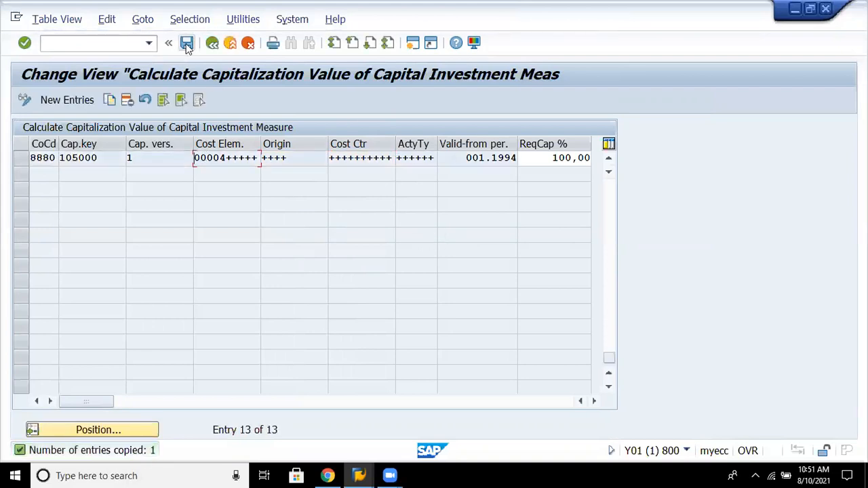
click(186, 43)
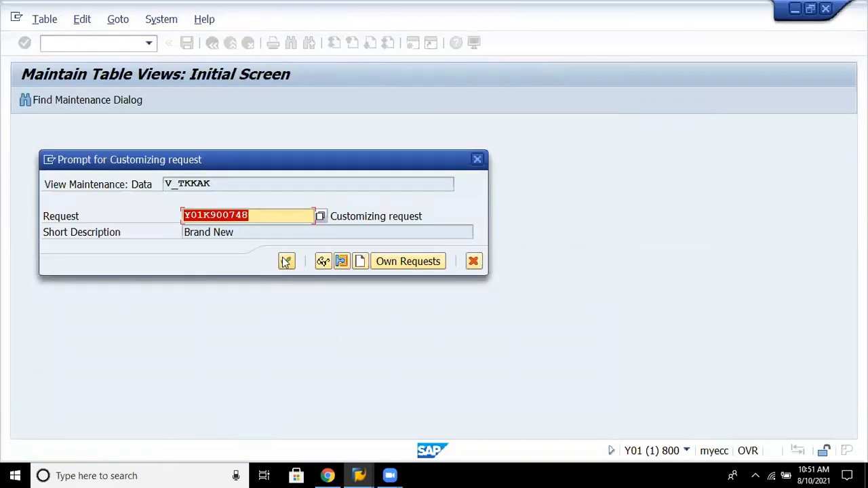
click(287, 261)
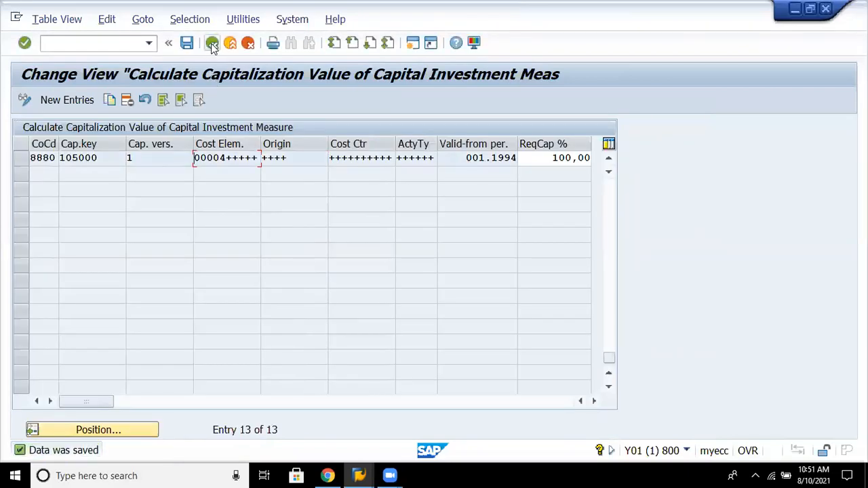
click(212, 43)
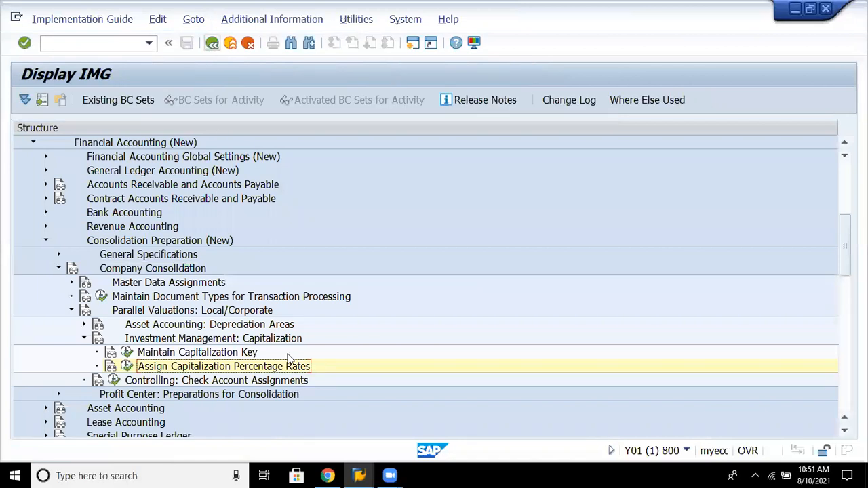
- Collapse the Investment Management: Capitalization node and open the Controlling: Check Account Assignments activity
key(Up)
key(Up)
key(Left)
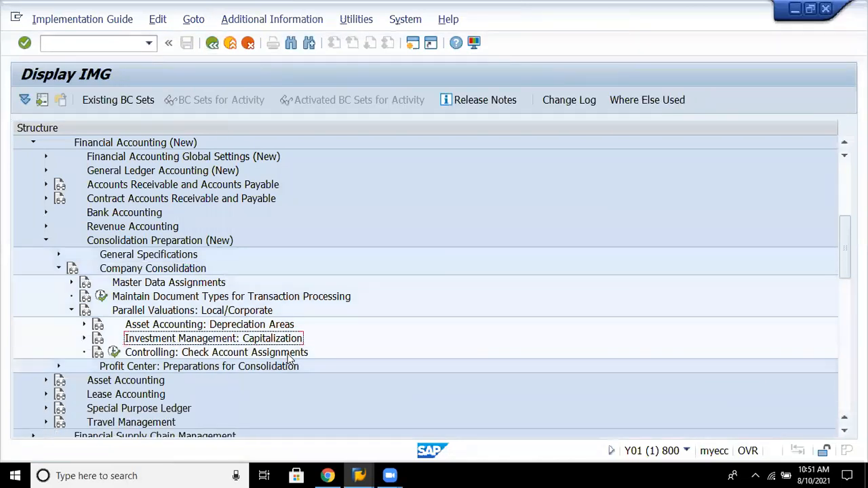
key(Down)
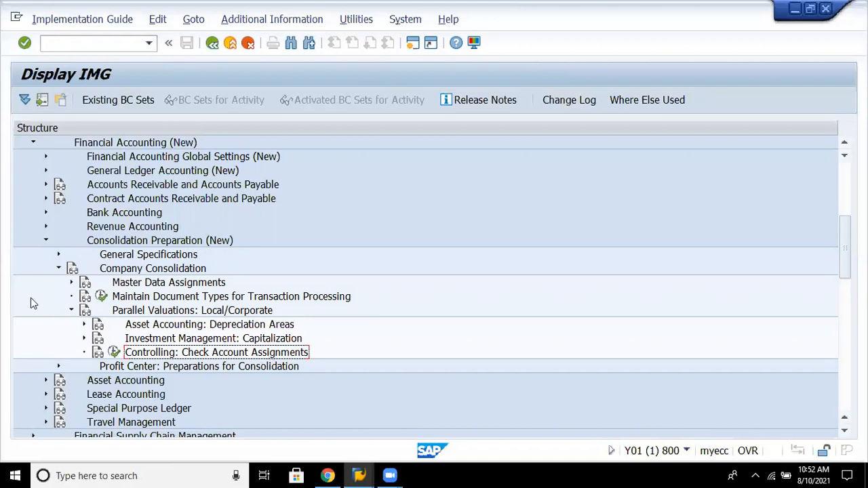
click(115, 352)
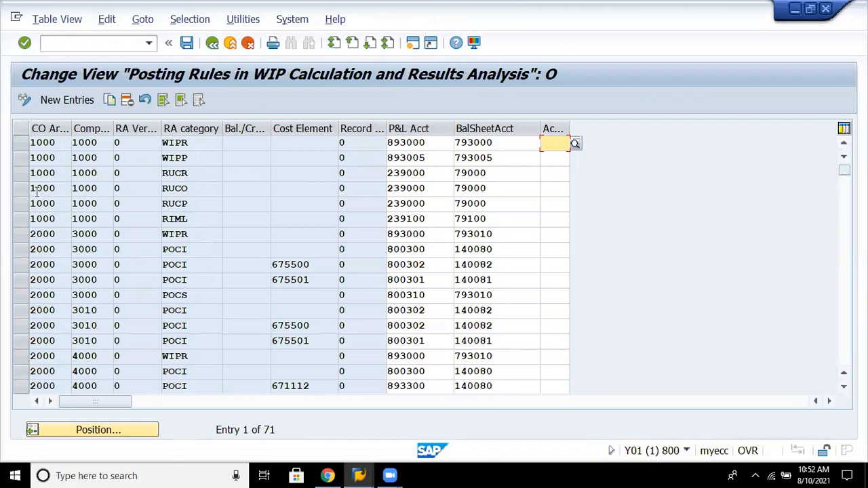
- Copy the first WIPR posting rule of controlling area 1000 and set the copy's controlling area to 8880
click(76, 101)
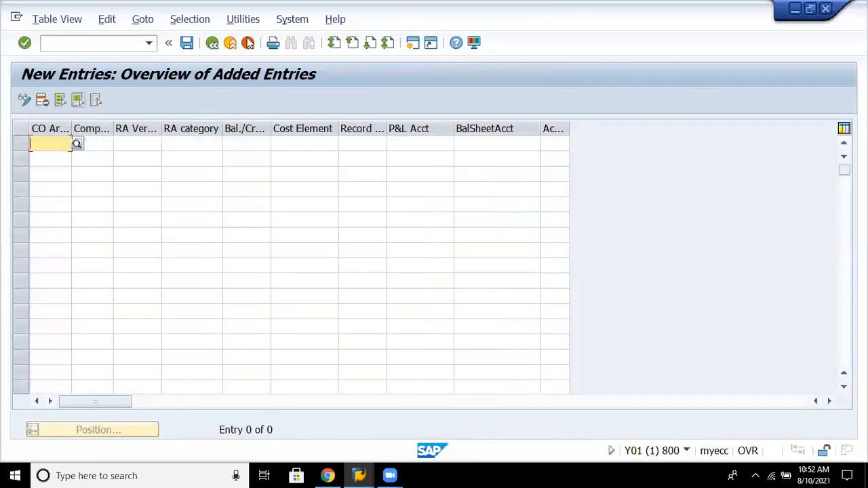
click(212, 43)
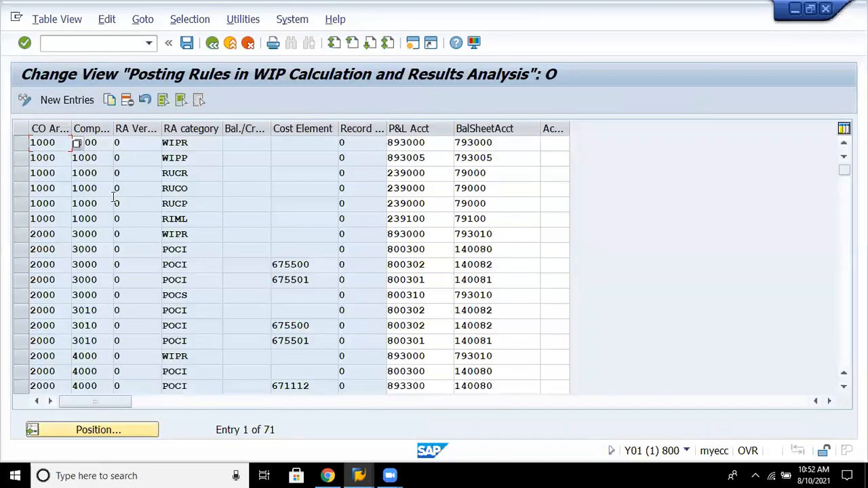
click(22, 143)
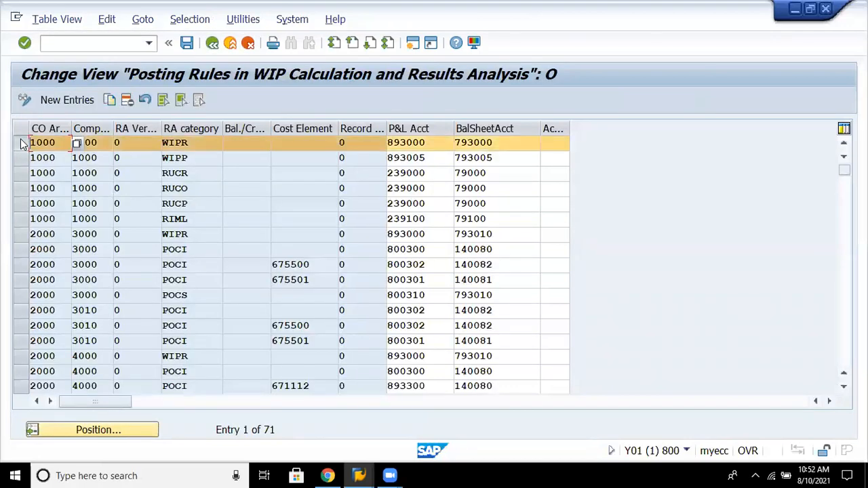
click(109, 100)
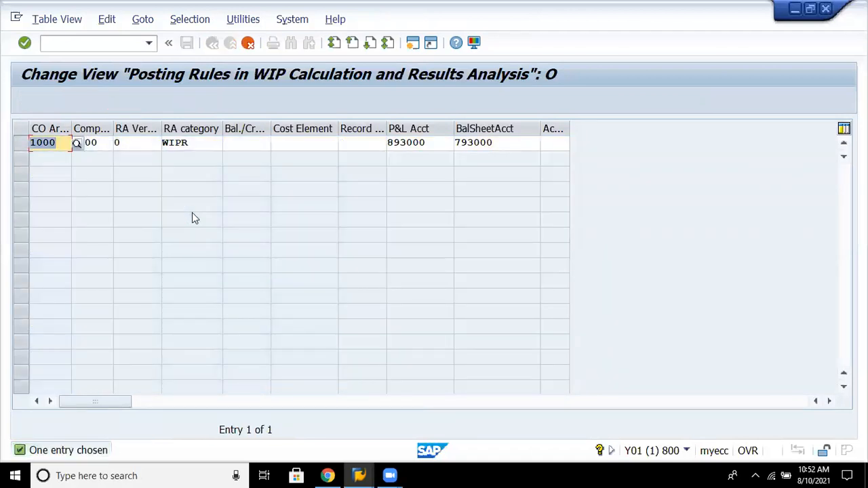
key(Delete)
text(8880)
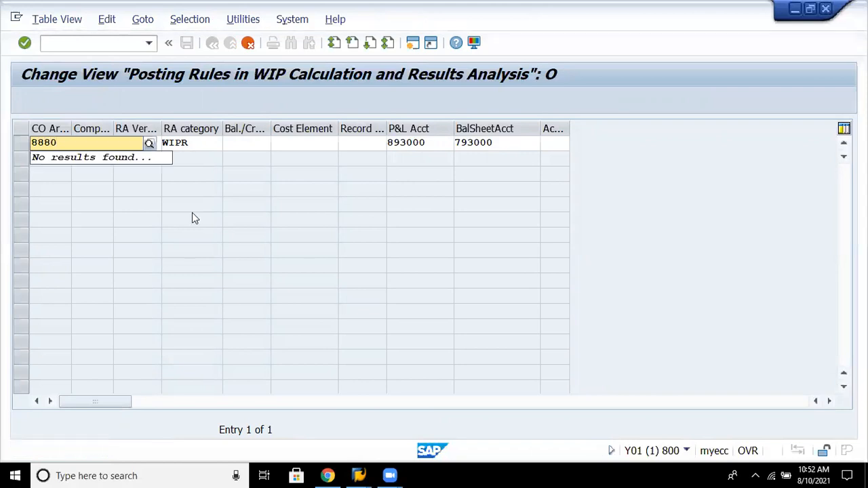
click(278, 214)
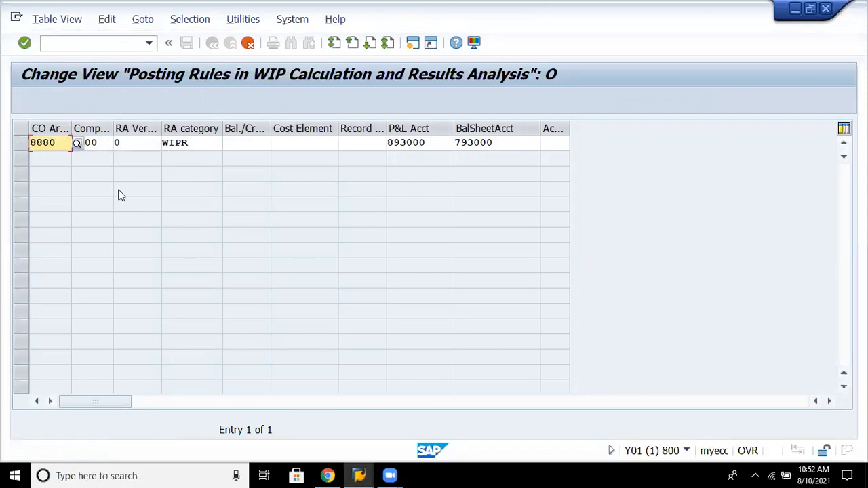
- Read the company code field help, then set the copied rule's company code to 8880 and its RA version to 0
click(103, 141)
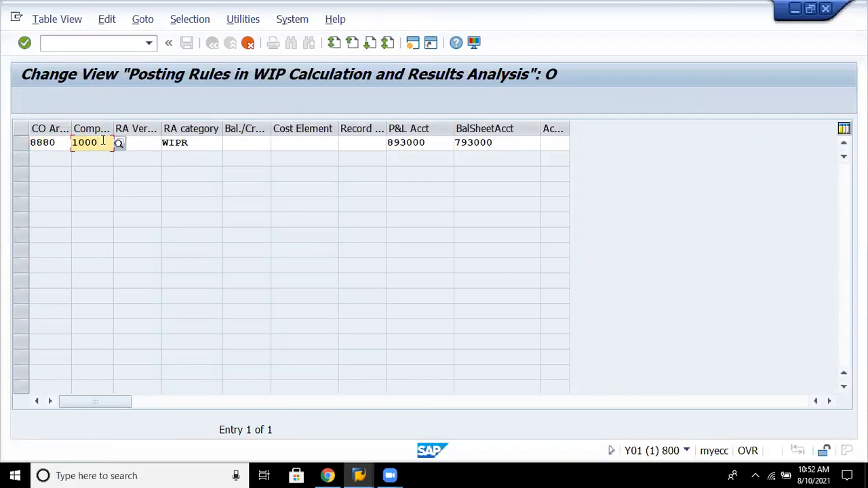
key(Return)
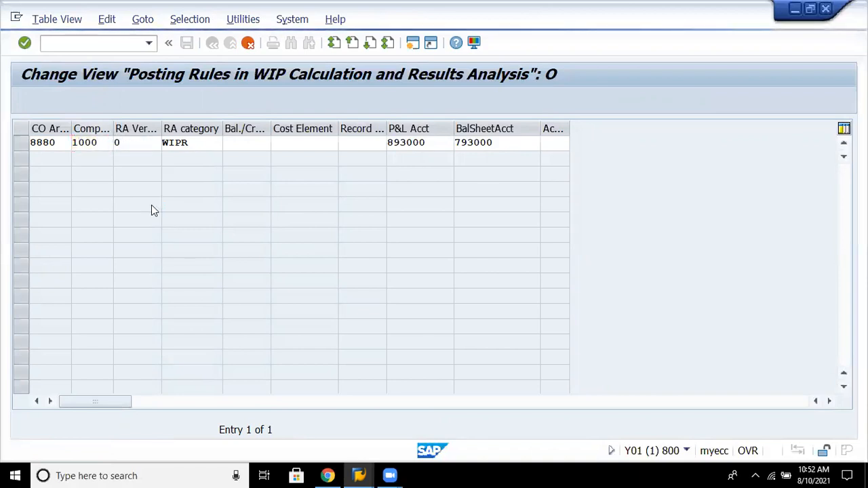
key(F1)
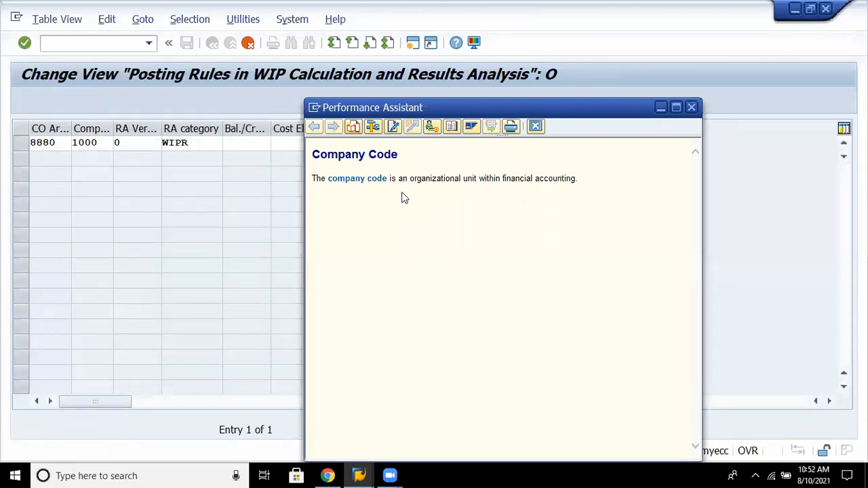
click(537, 126)
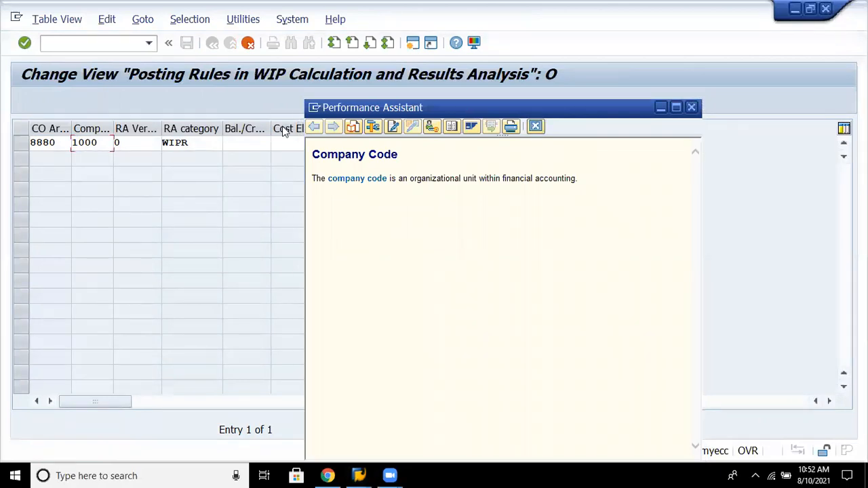
key(Delete)
text(8880)
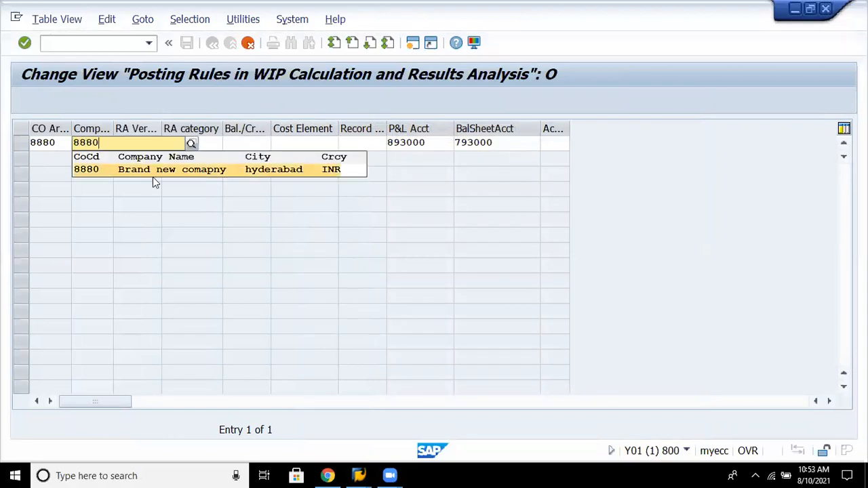
click(160, 169)
click(137, 140)
text(0)
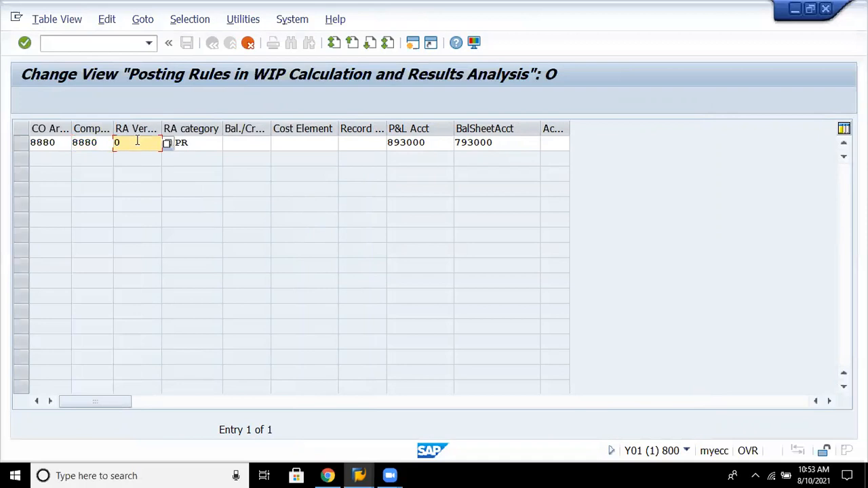
- Read the field help for the copied rule's results analysis version and results analysis category
key(F1)
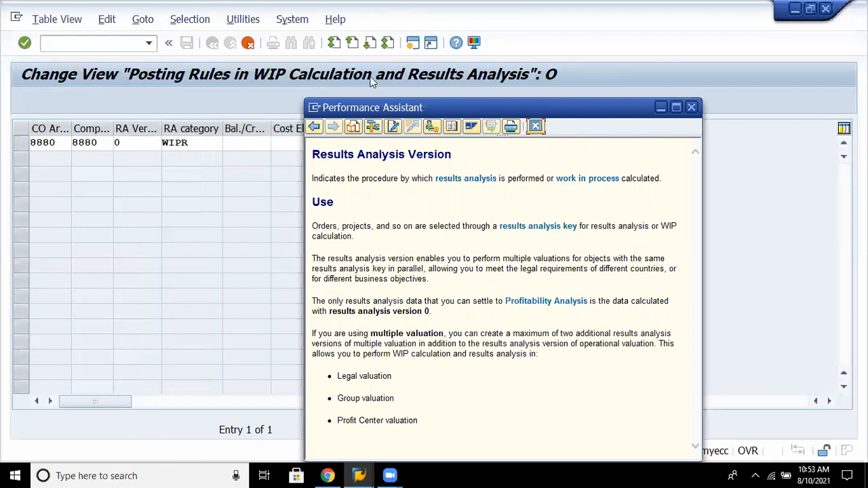
click(535, 126)
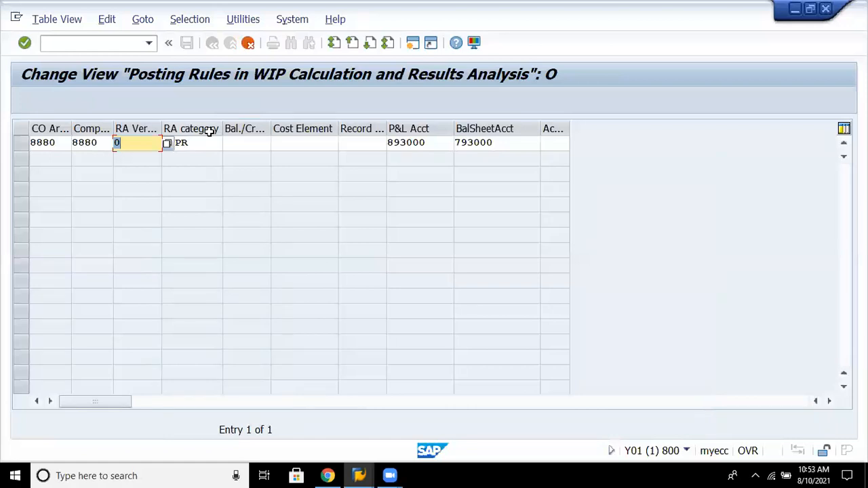
key(Tab)
key(Return)
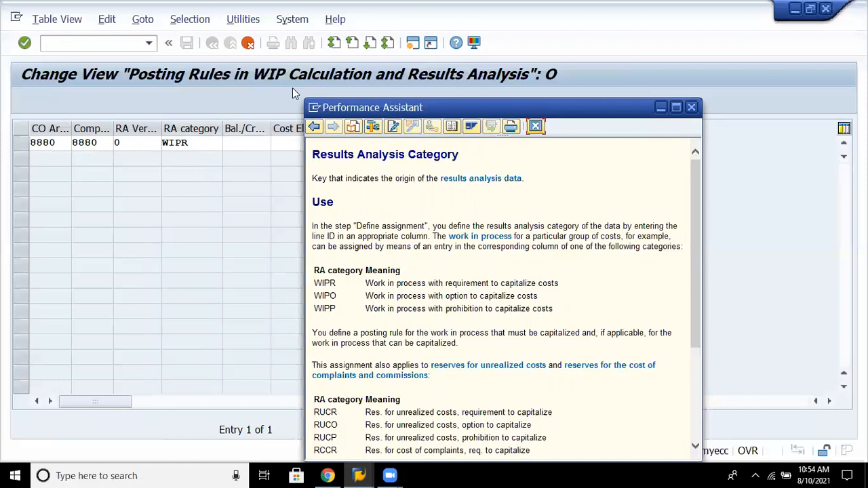
click(534, 124)
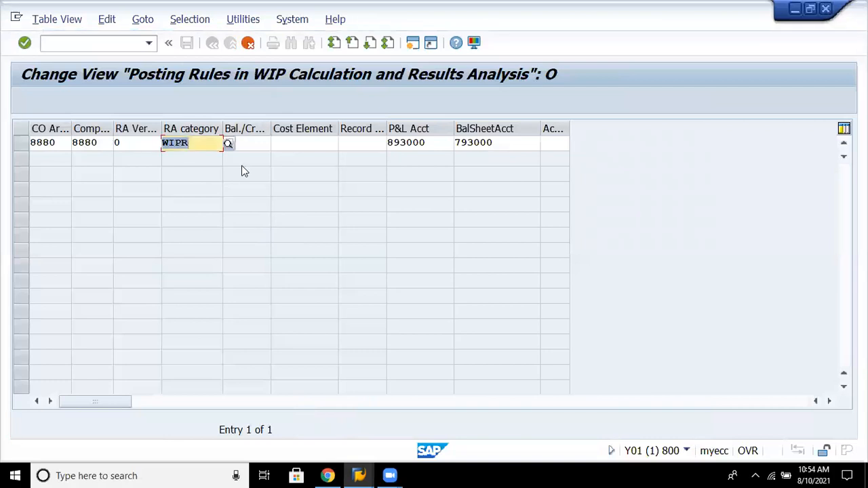
- Search for the copied rule's profit and loss G/L account by company code 8880 and close the search
click(303, 143)
click(436, 144)
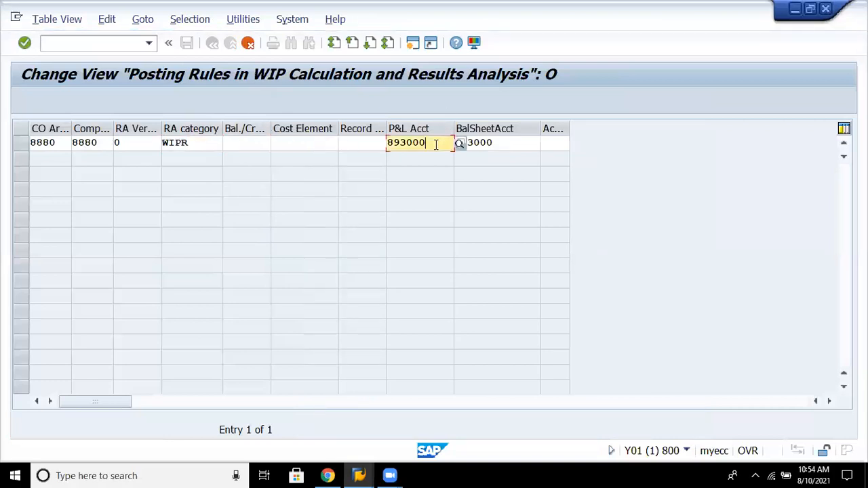
key(Return)
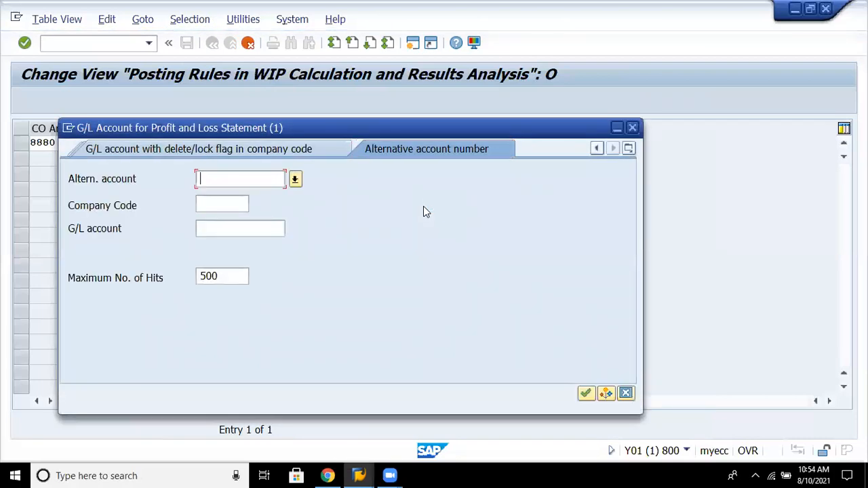
click(225, 206)
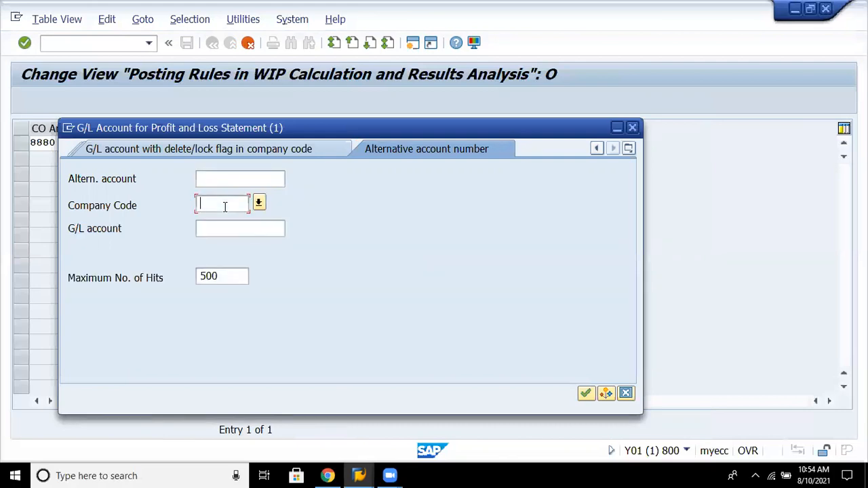
text(8880)
key(Return)
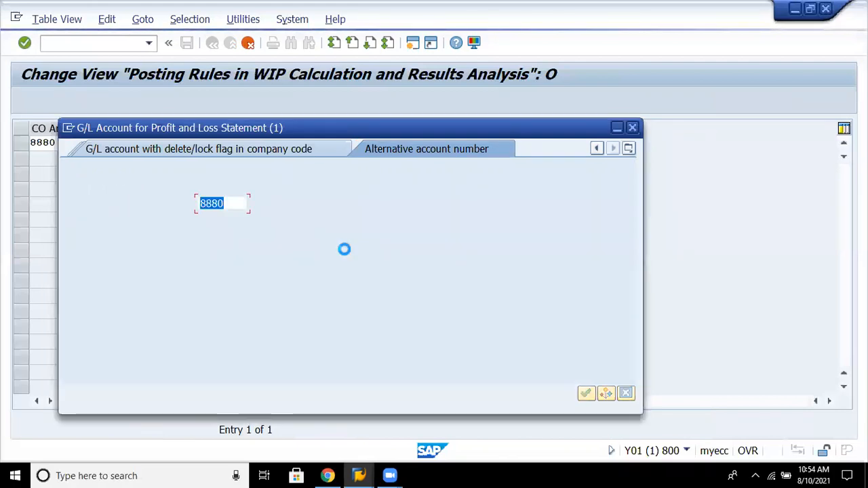
click(631, 127)
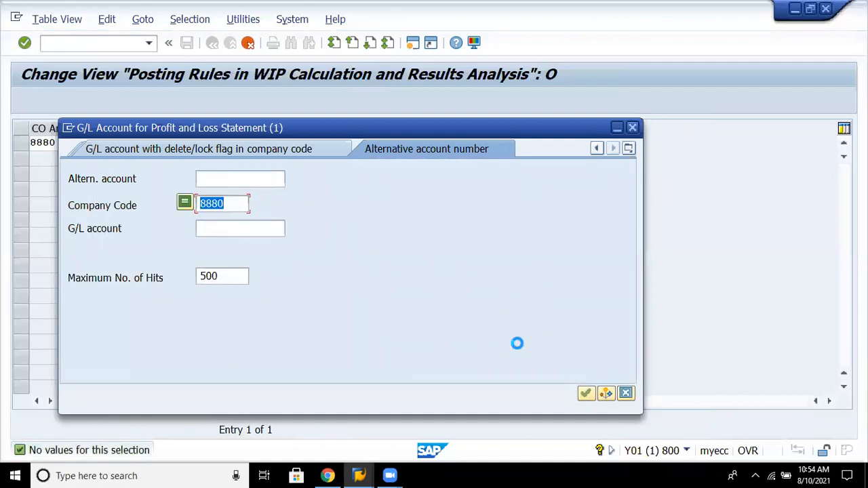
- Try to confirm the copied posting rule, discard it and return to the implementation guide
key(Return)
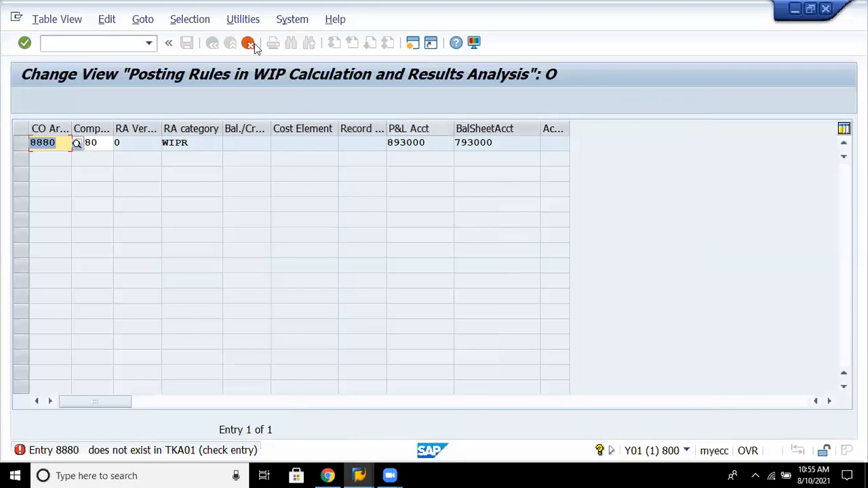
key(Return)
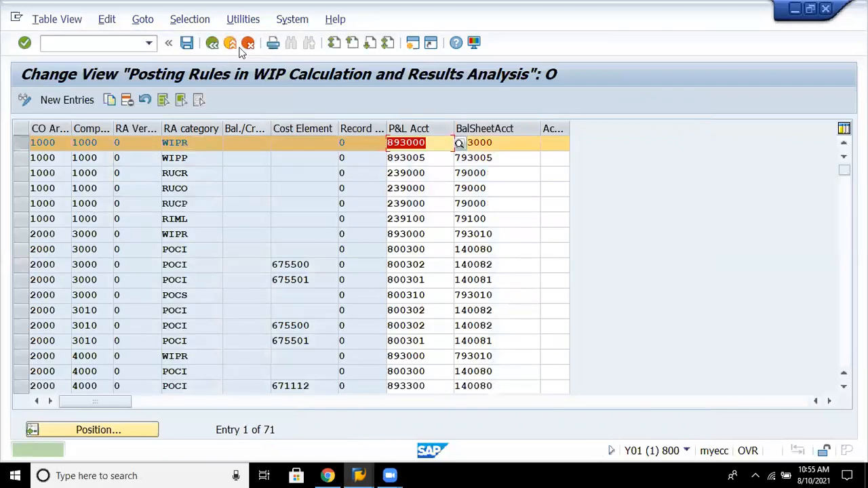
click(212, 42)
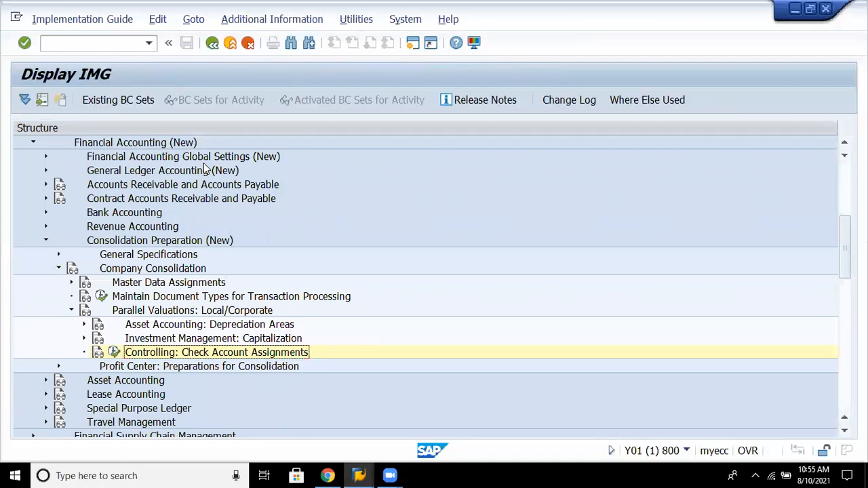
- Collapse Parallel Valuations: Local/Corporate and expand Profit Center: Preparations for Consolidation down to the Derive Partner Profit Center activities
key(Up)
key(Up)
key(Left)
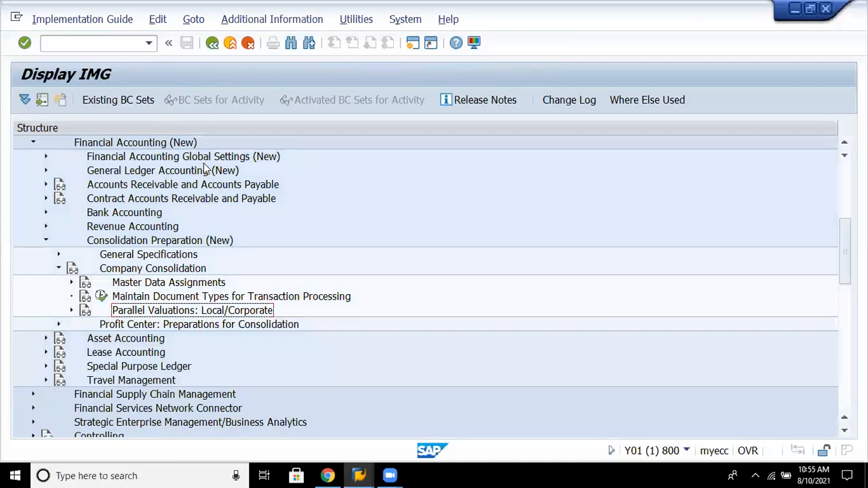
key(Down)
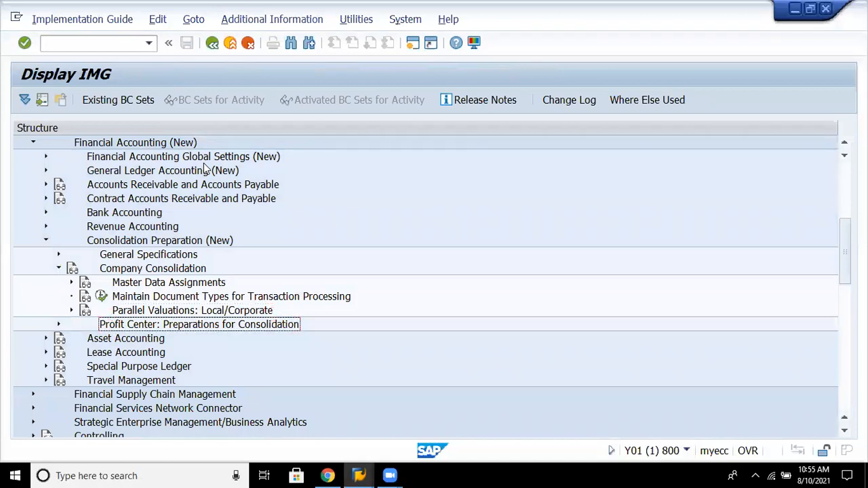
key(Right)
key(Down)
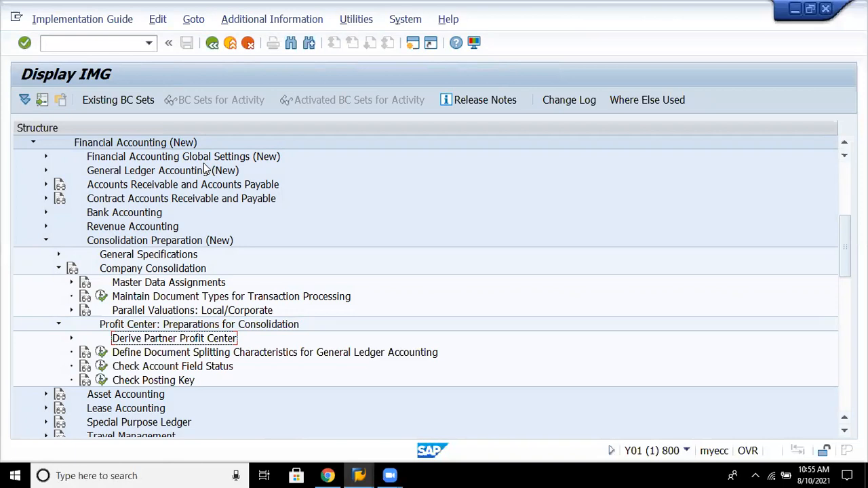
key(Right)
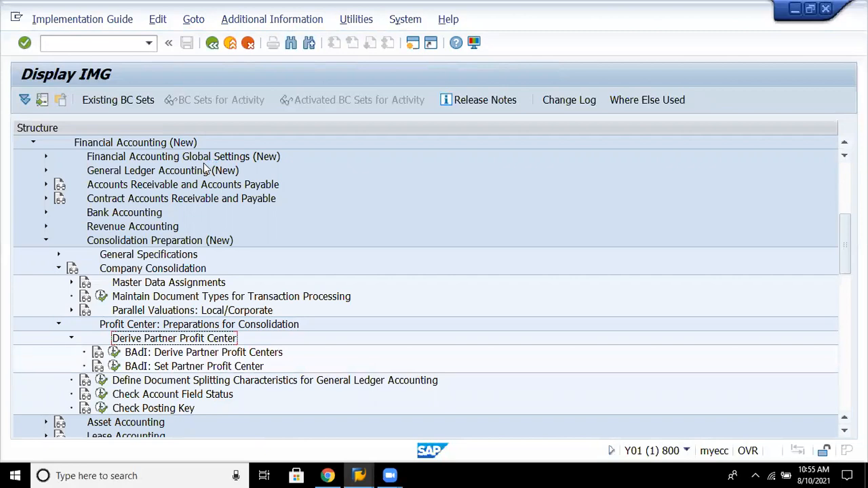
- Open the BAdI: Derive Partner Profit Centers activity and leave it without creating an implementation
key(Down)
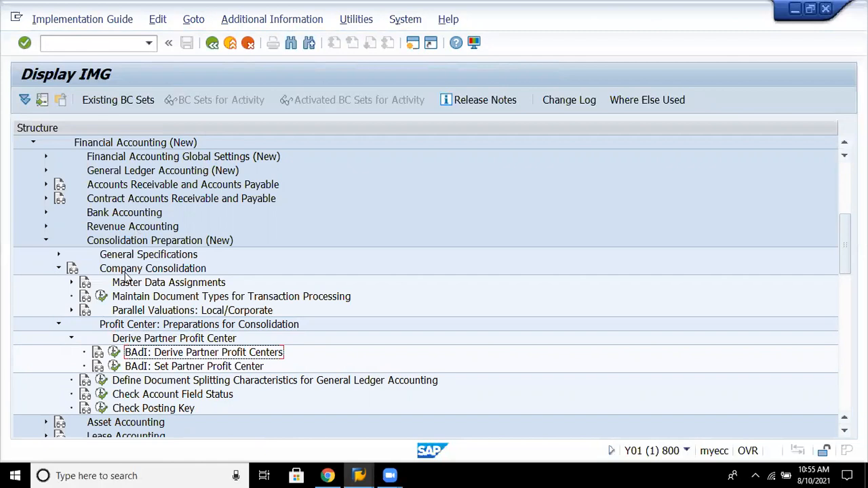
click(114, 353)
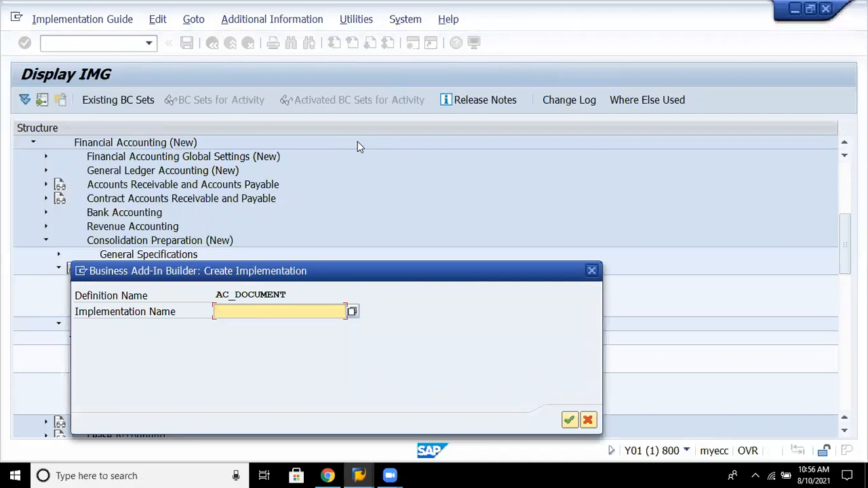
click(590, 271)
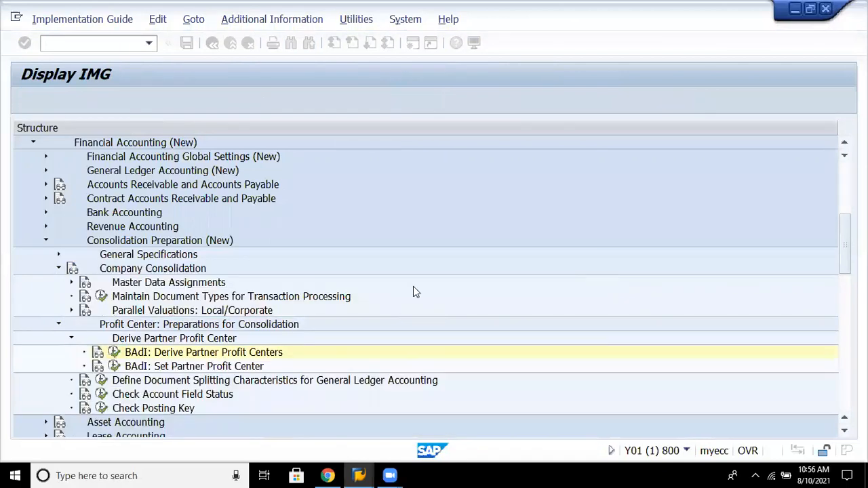
- Open Define Document Splitting Characteristics for General Ledger Accounting and mark Profit Center as a mandatory field
key(Left)
key(Left)
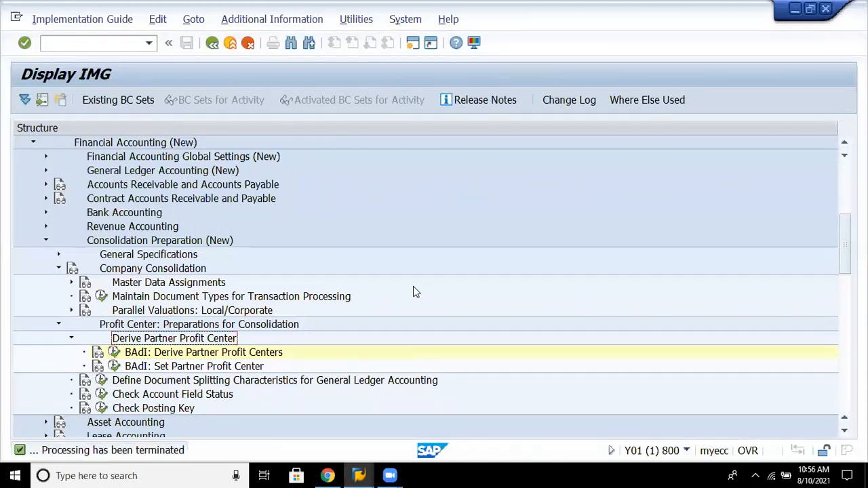
key(Down)
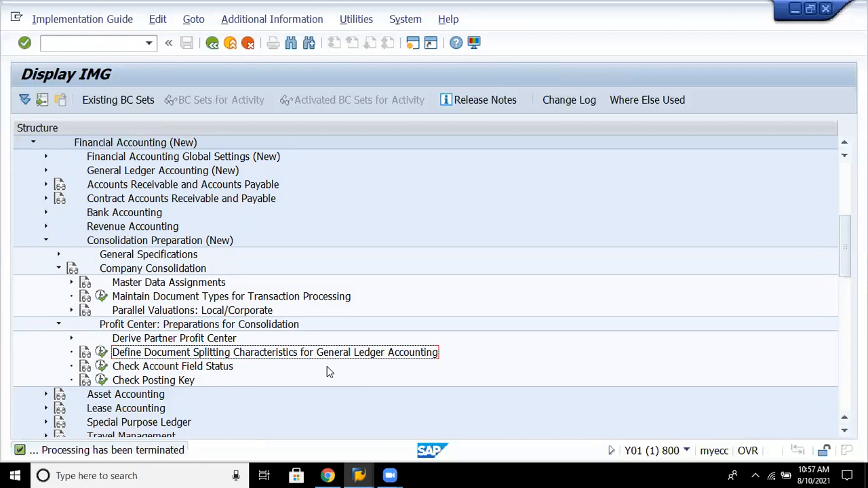
click(101, 352)
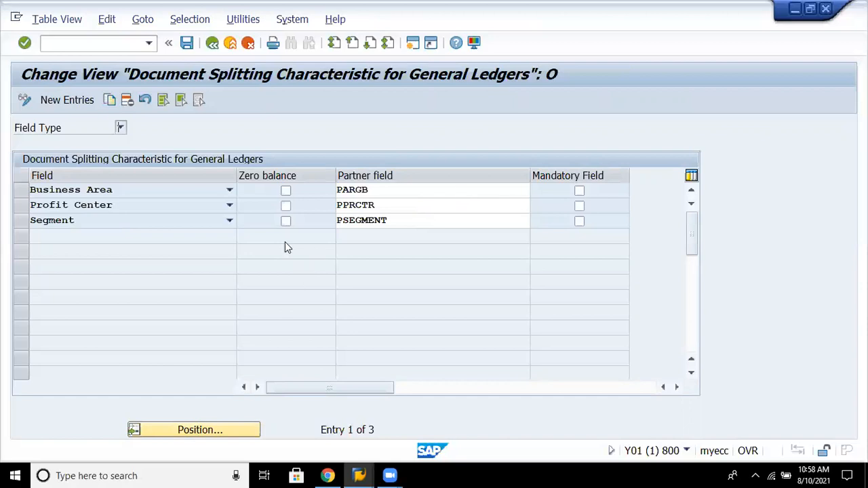
click(579, 206)
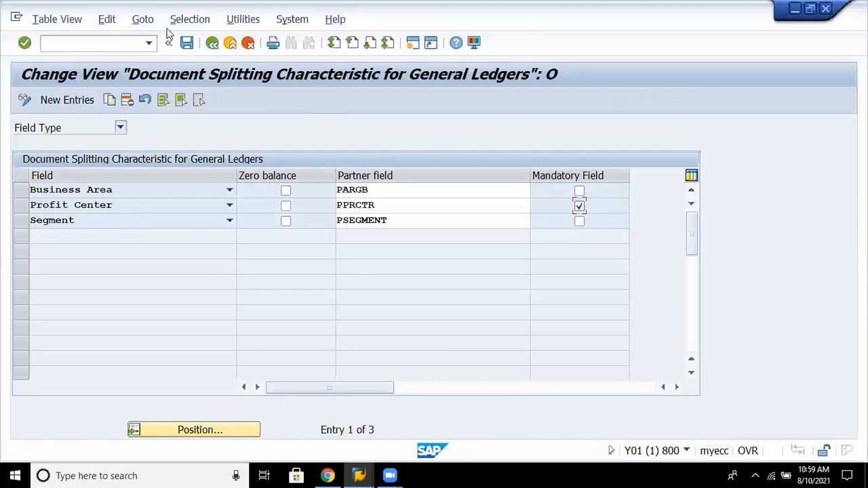
- Save the document splitting characteristics, accept the customizing check messages and request, and return to the implementation guide
click(187, 43)
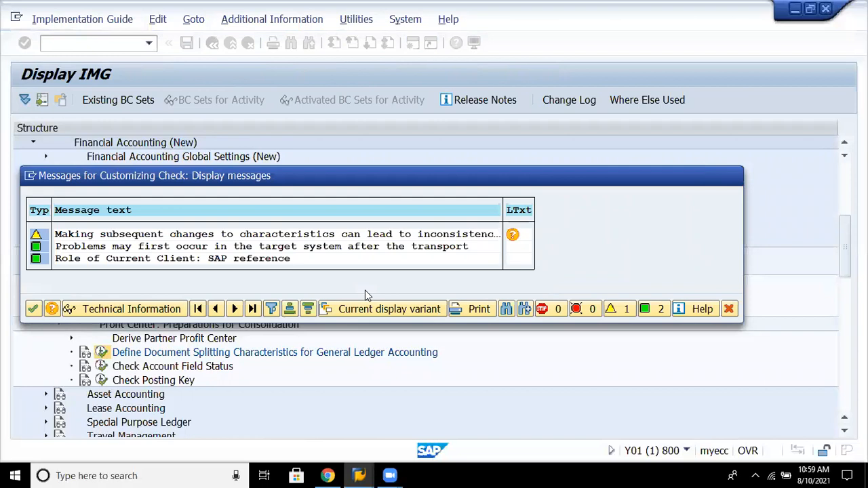
key(Return)
click(286, 261)
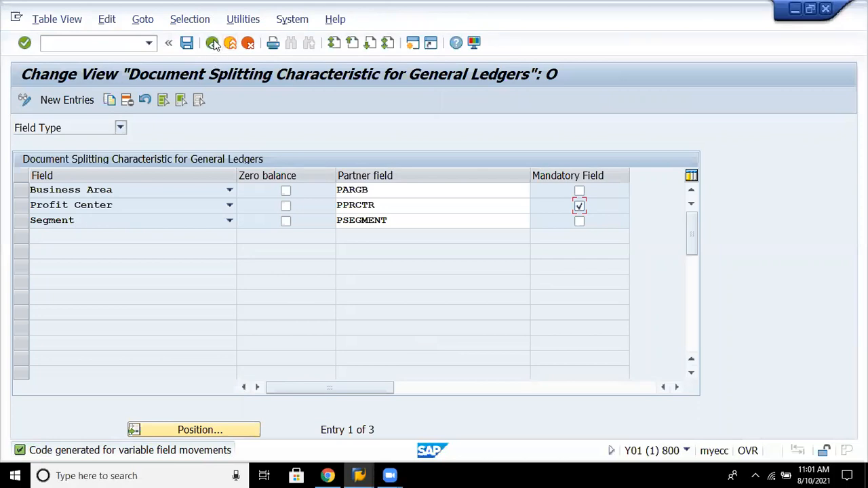
click(212, 43)
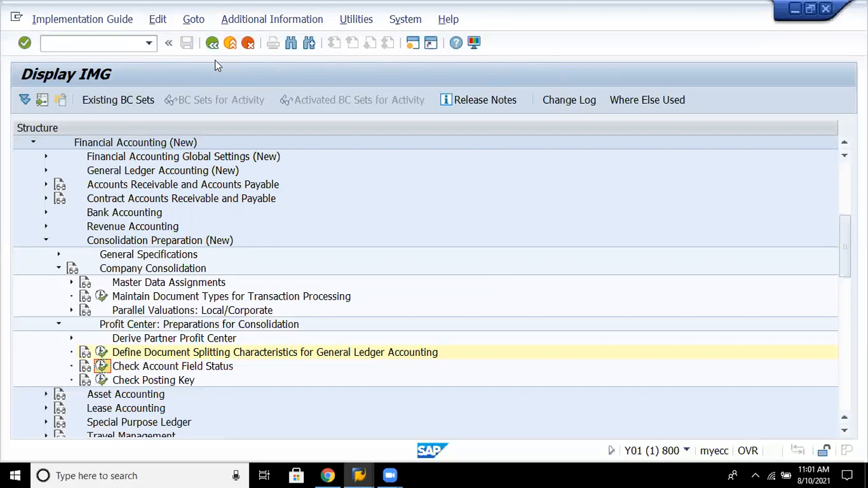
- Open Check Account Field Status and display the field status groups of field status variant 8888
click(103, 353)
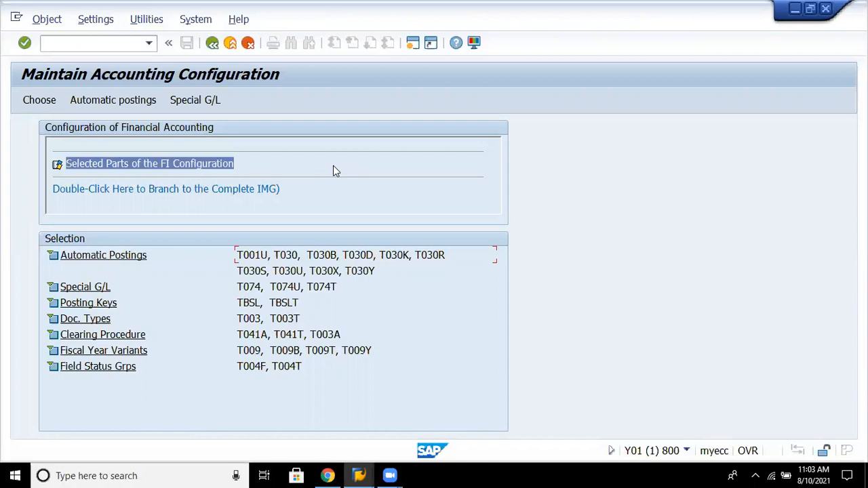
double_click(97, 367)
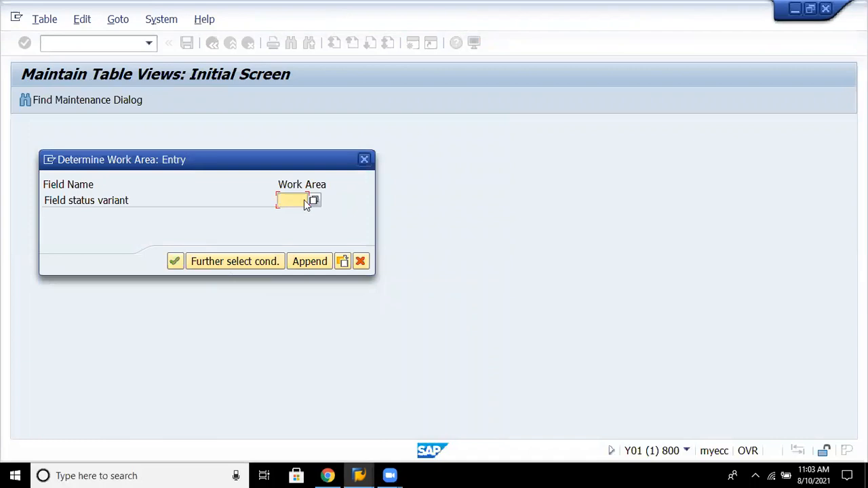
text(8888)
key(Return)
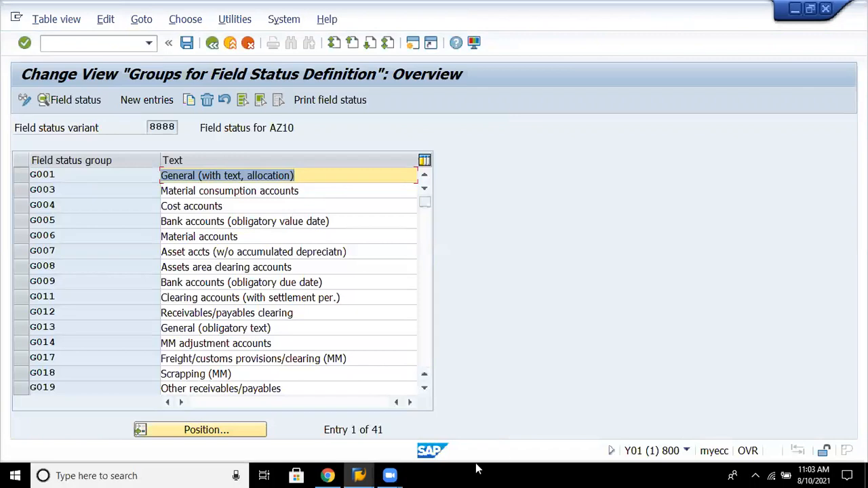
- Create field status group 8888 with the text "Asset Consolidation fields - 8888" and save it to the proposed customizing request
click(424, 349)
scroll(206, 173, down, 5)
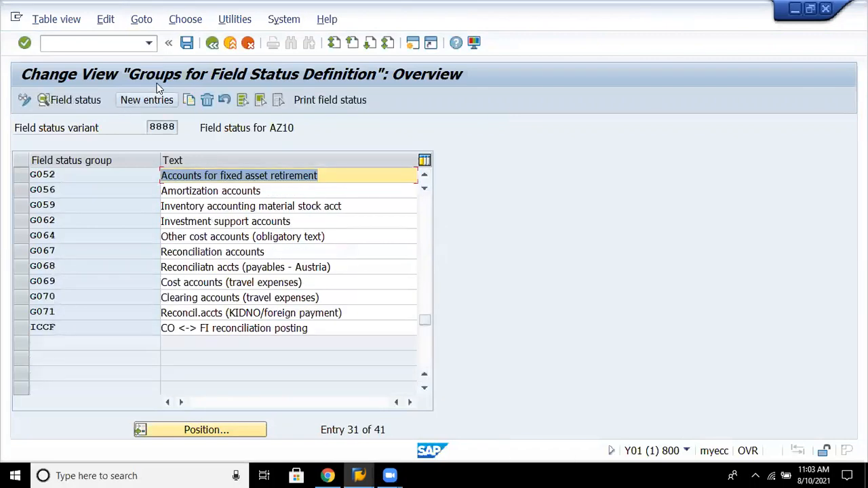
click(146, 100)
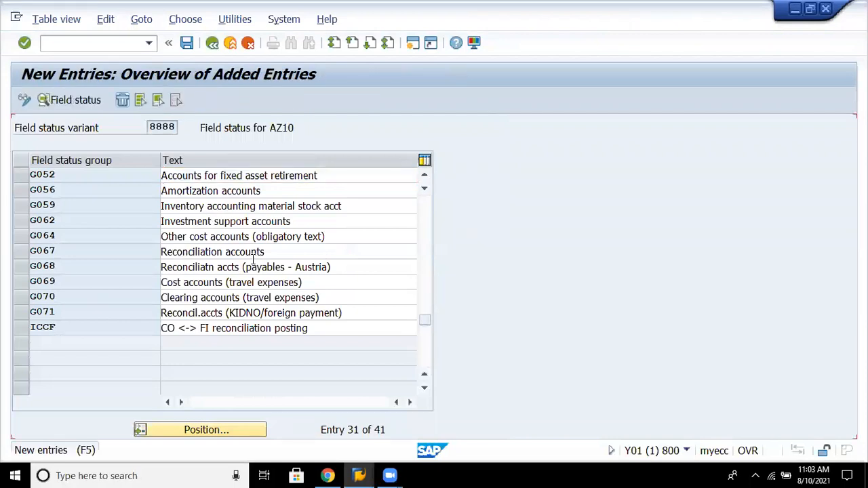
text(8888)
key(Tab)
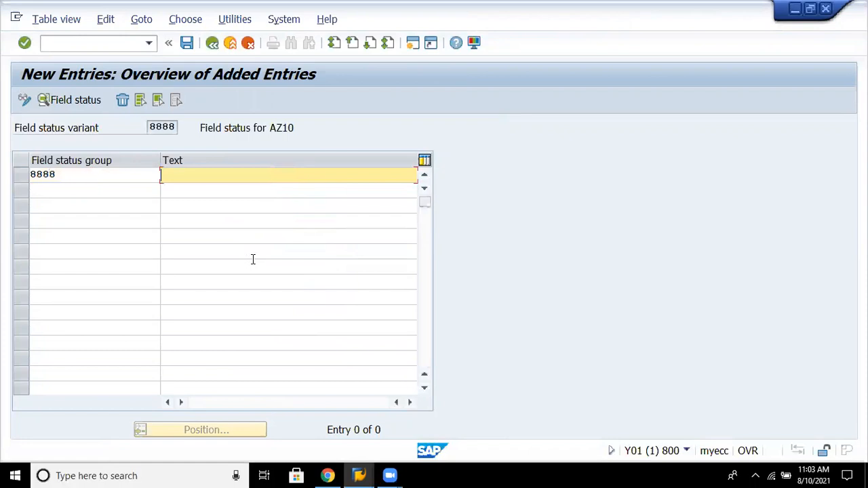
text(Asset Consoliday=)
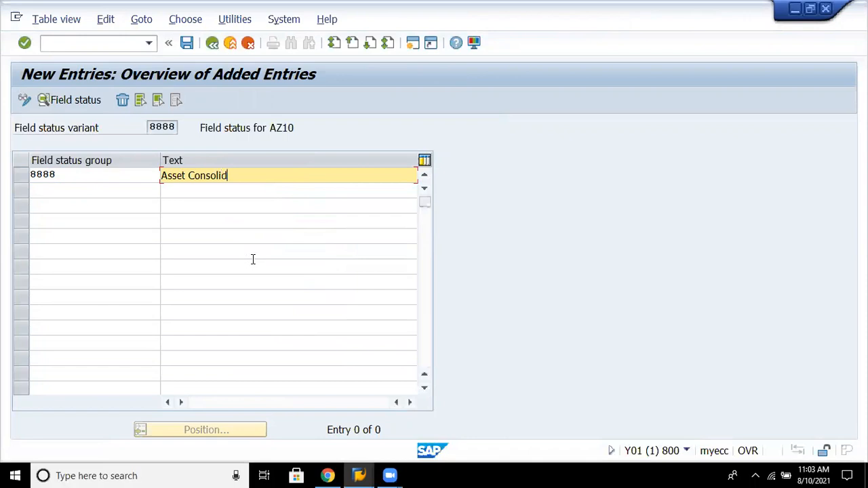
key(BackSpace)
key(BackSpace)
text(tion fields - 8888)
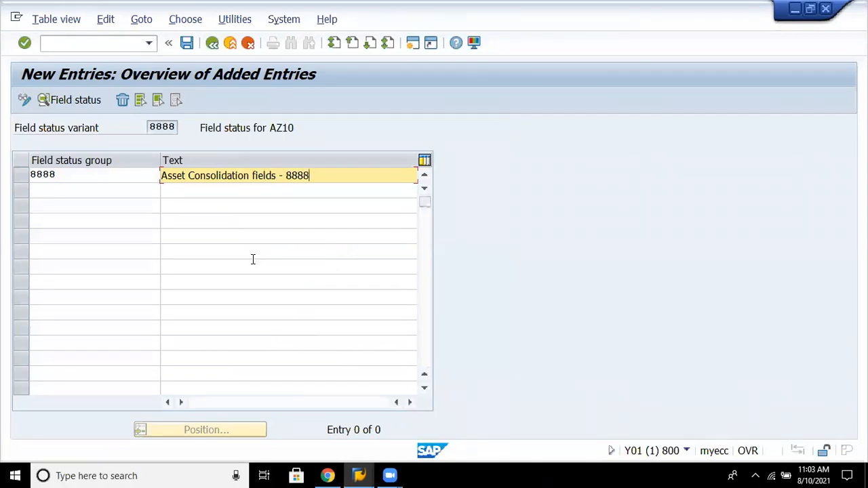
key(Return)
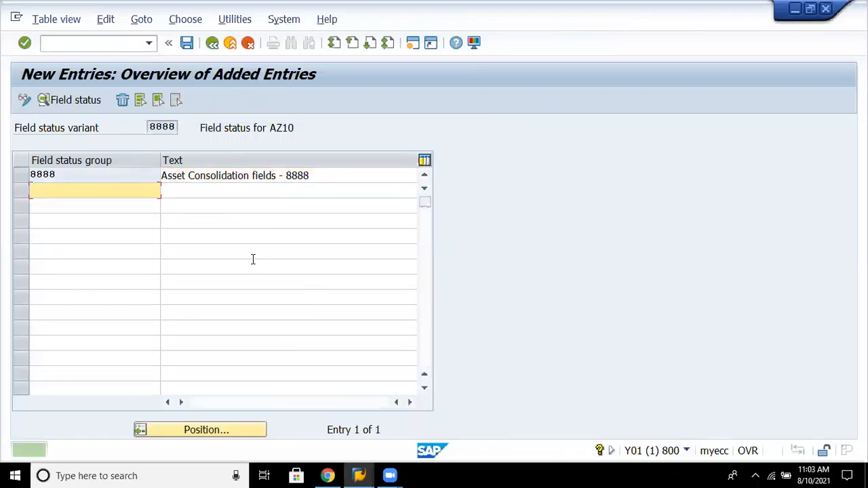
key(ctrl+s)
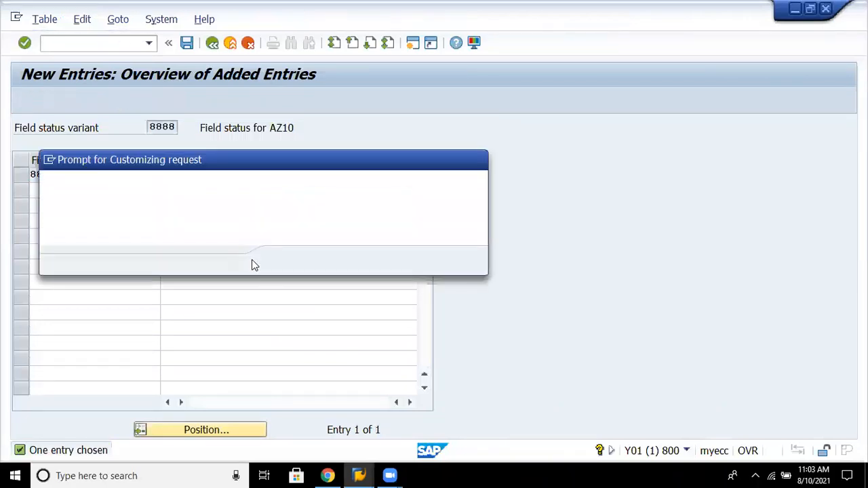
key(Return)
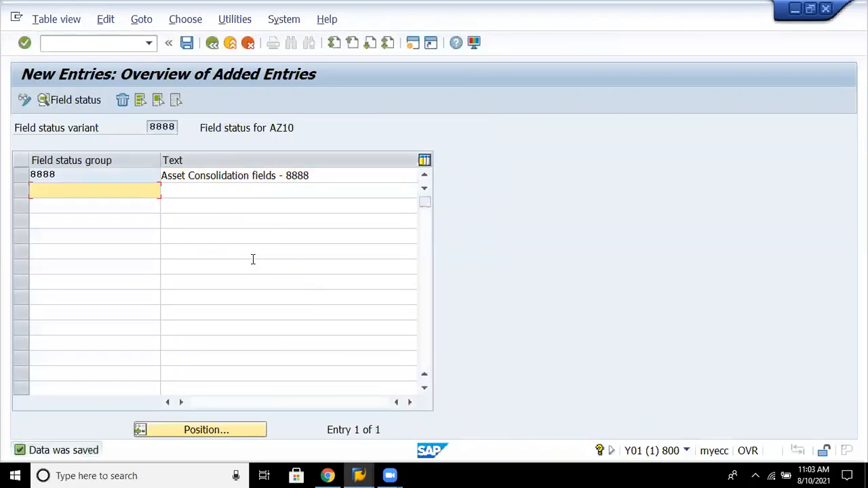
- Return from the field status groups to the accounting configuration overview and open the list of posting keys
click(212, 46)
click(211, 46)
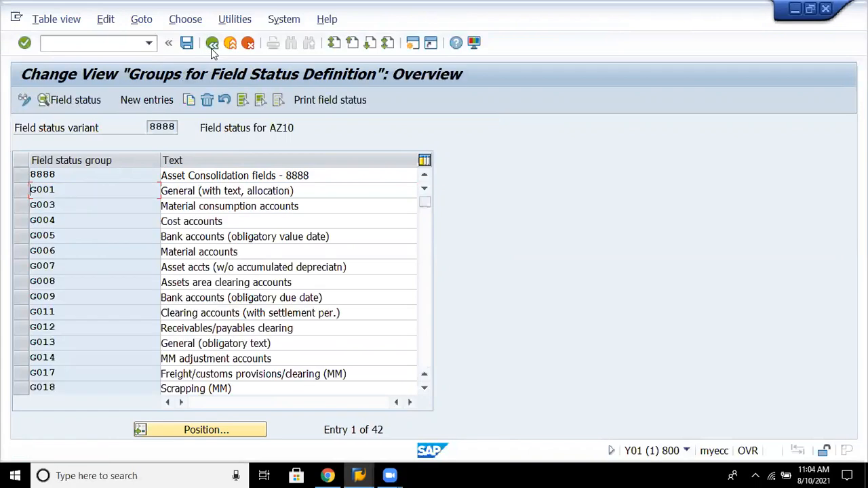
click(212, 45)
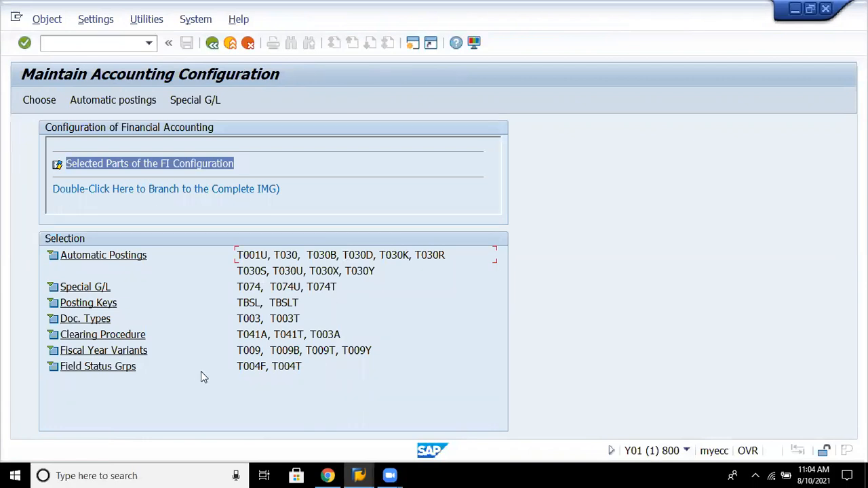
click(99, 304)
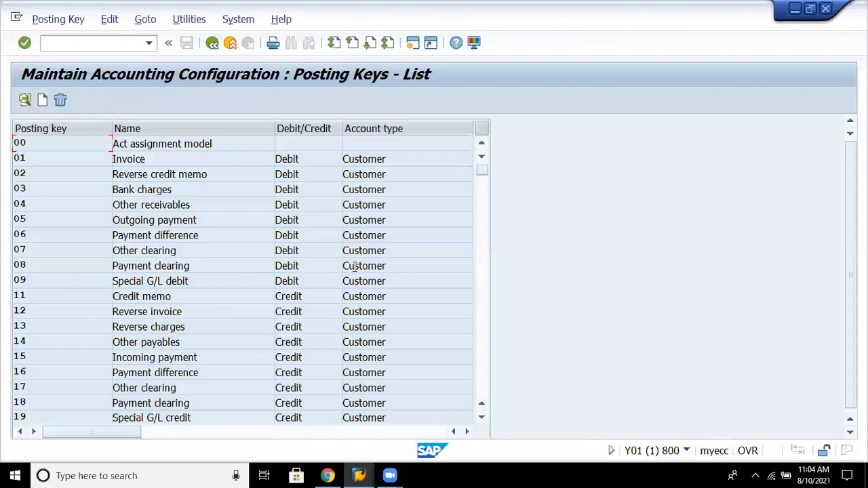
- Create posting key Z1 with the name "8888 posting"
click(482, 318)
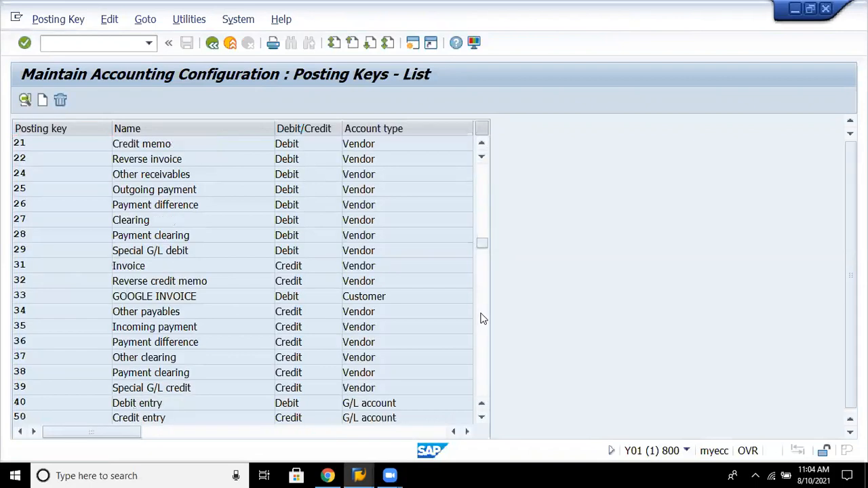
click(482, 319)
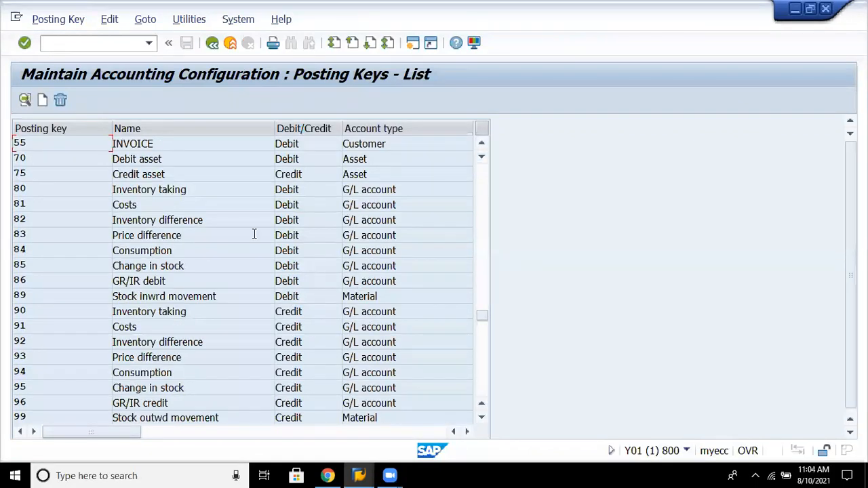
click(42, 100)
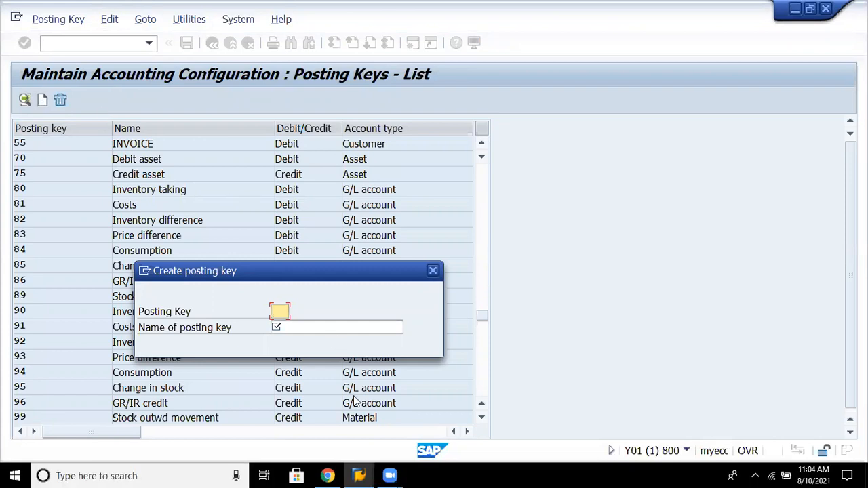
text(z)
key(Tab)
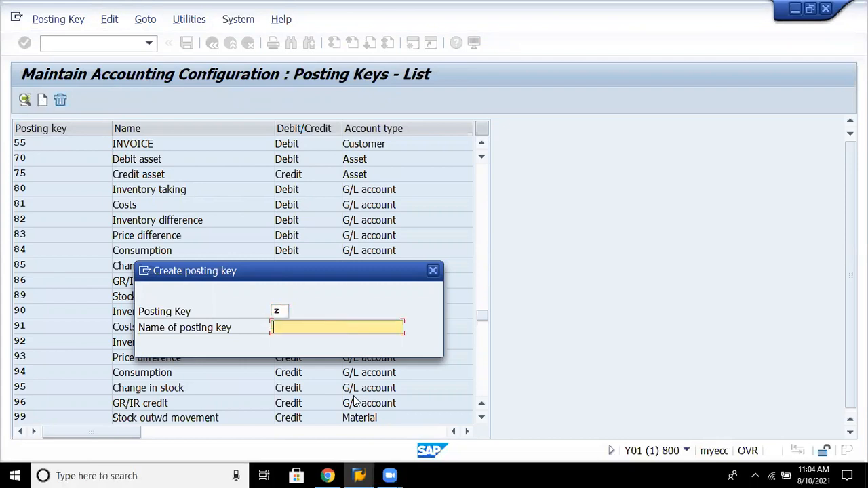
click(283, 310)
text(1)
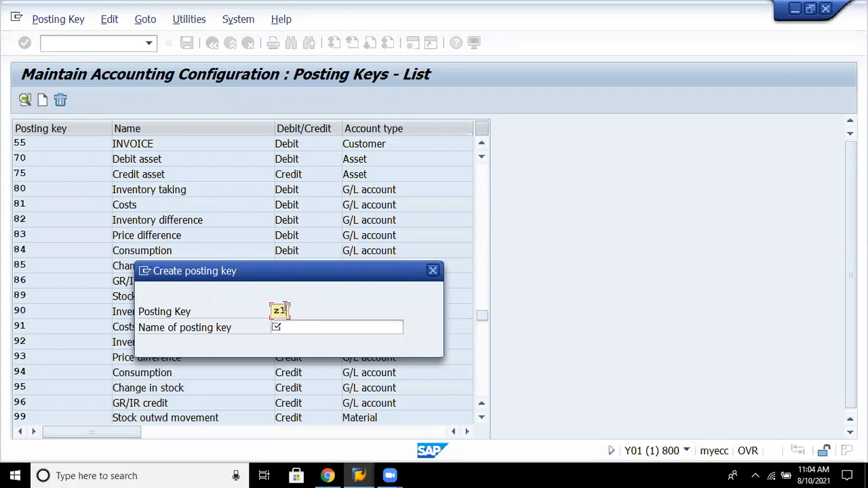
key(Tab)
text(pos)
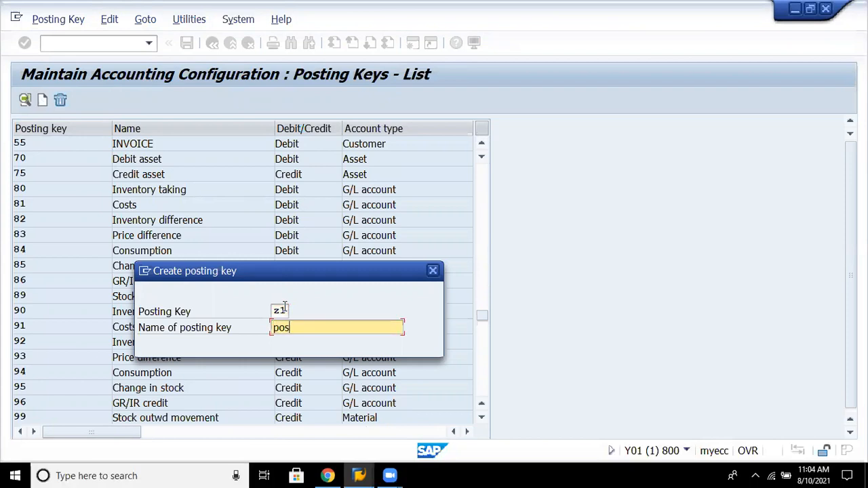
text(ting)
key(BackSpace)
key(BackSpace)
key(BackSpace)
key(BackSpace)
key(BackSpace)
key(BackSpace)
key(BackSpace)
text(8888 posting)
key(Return)
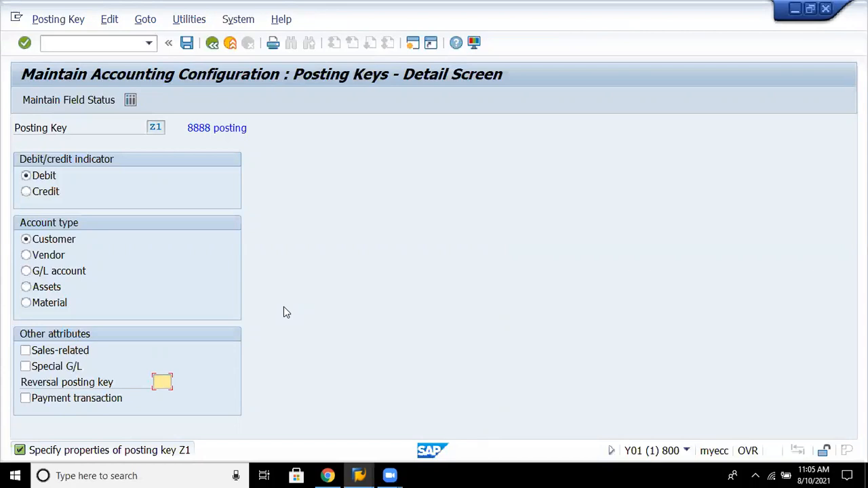
- Set the account type of posting key Z1 to Assets and save it to customizing request Y01K900748
click(131, 261)
click(45, 292)
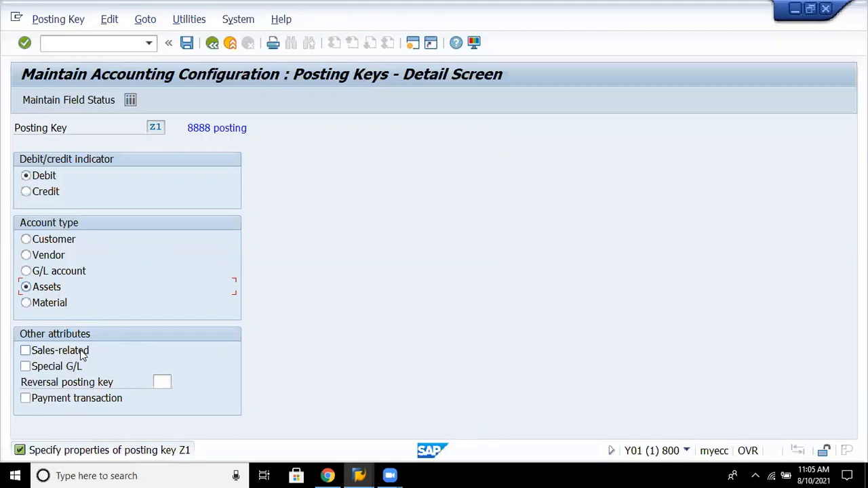
click(74, 371)
click(74, 372)
key(Return)
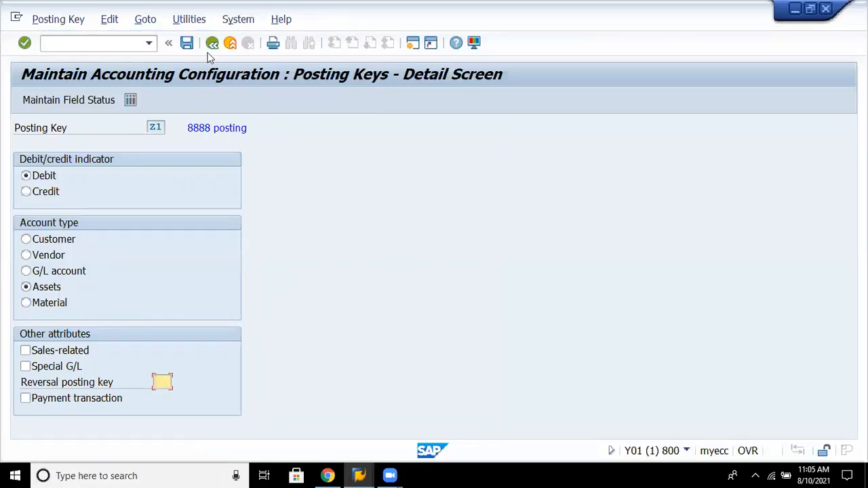
key(ctrl+s)
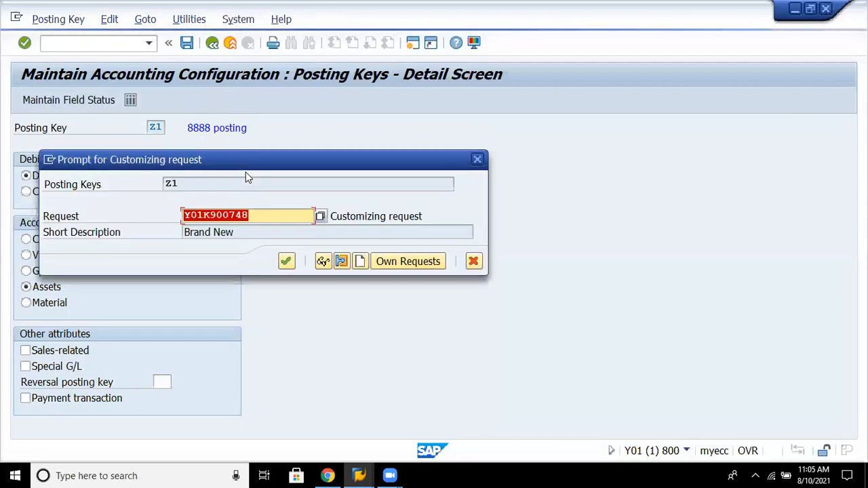
click(288, 269)
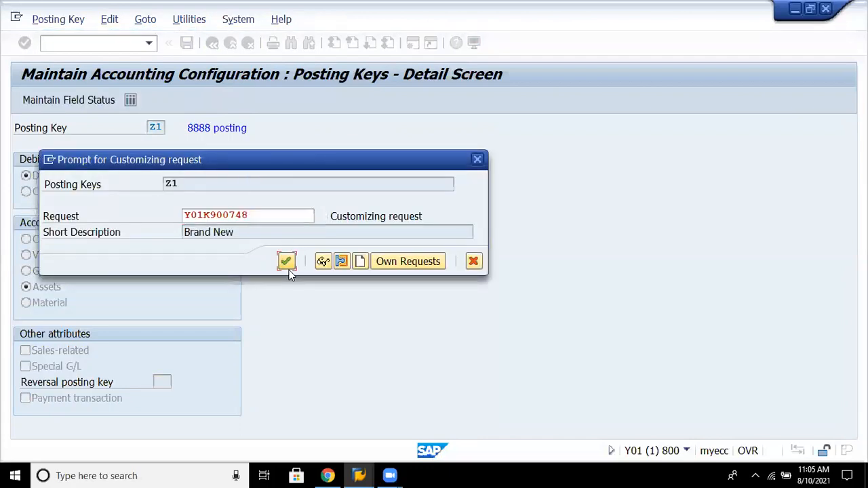
click(288, 263)
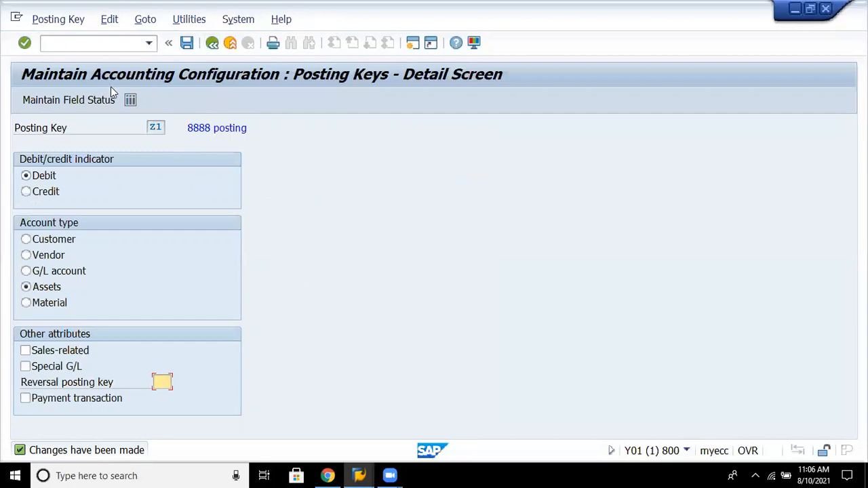
- Make Business Area a required entry in posting key Z1's additional account assignments field status and save to customizing request Y01K900748
click(92, 93)
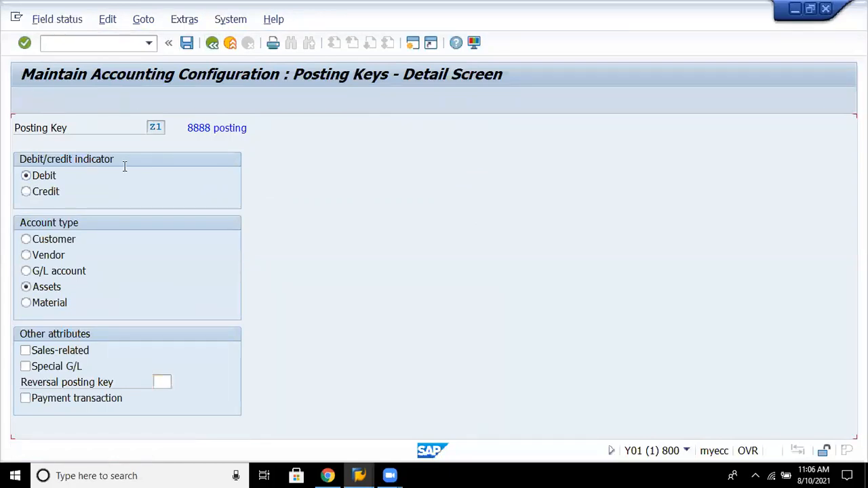
double_click(126, 206)
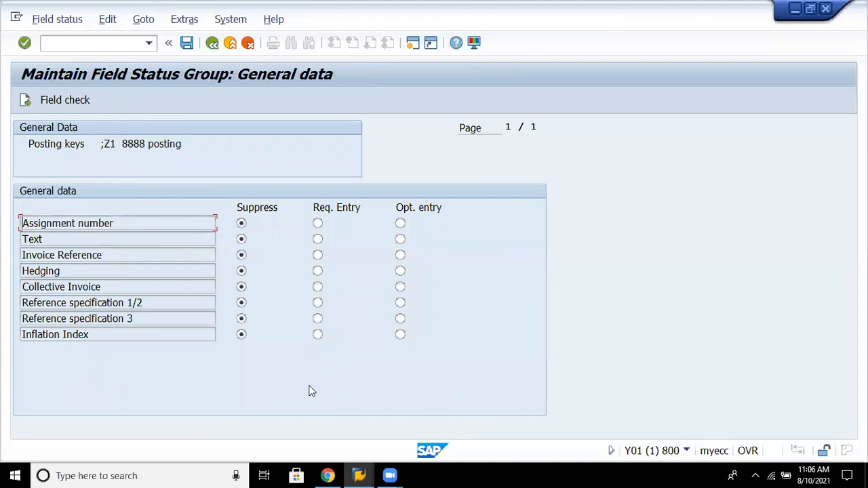
click(212, 43)
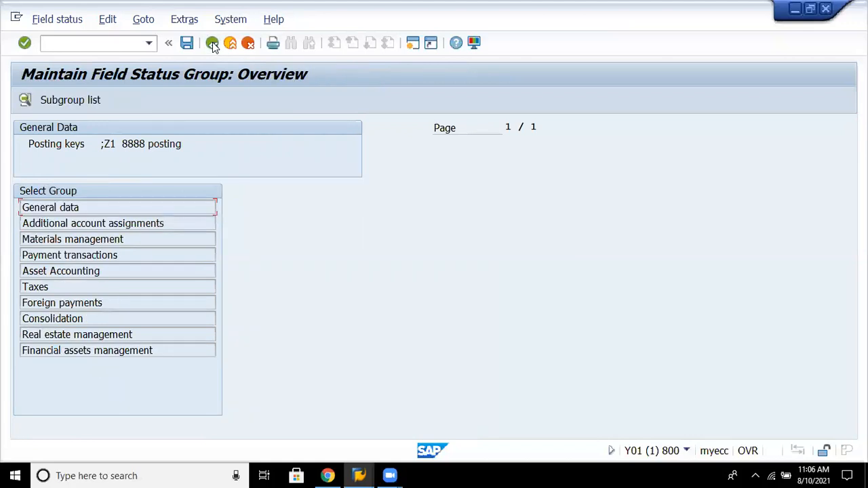
double_click(164, 222)
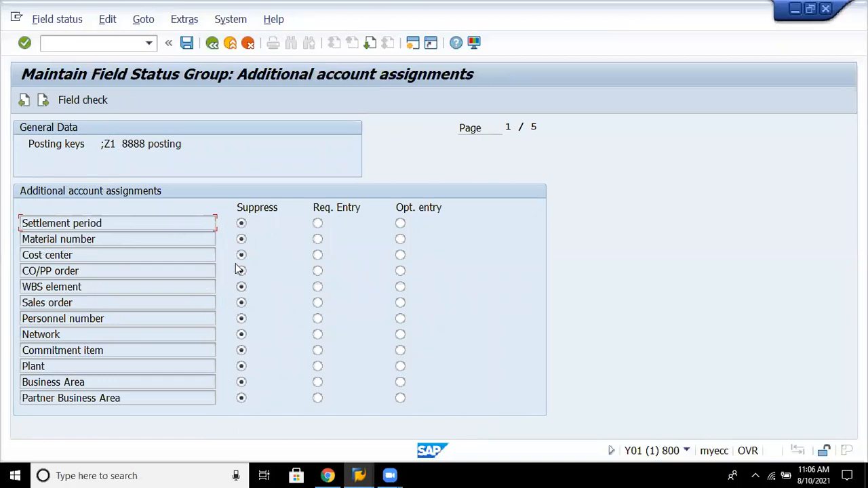
click(318, 382)
click(186, 43)
key(ctrl+s)
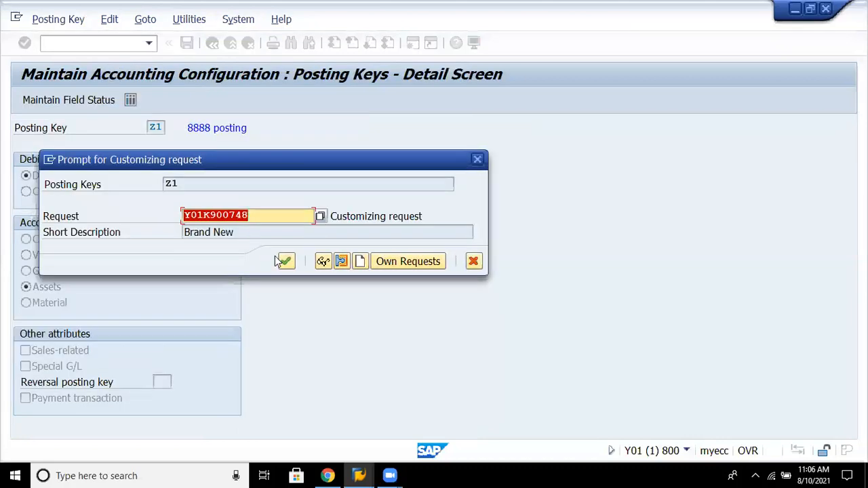
click(286, 261)
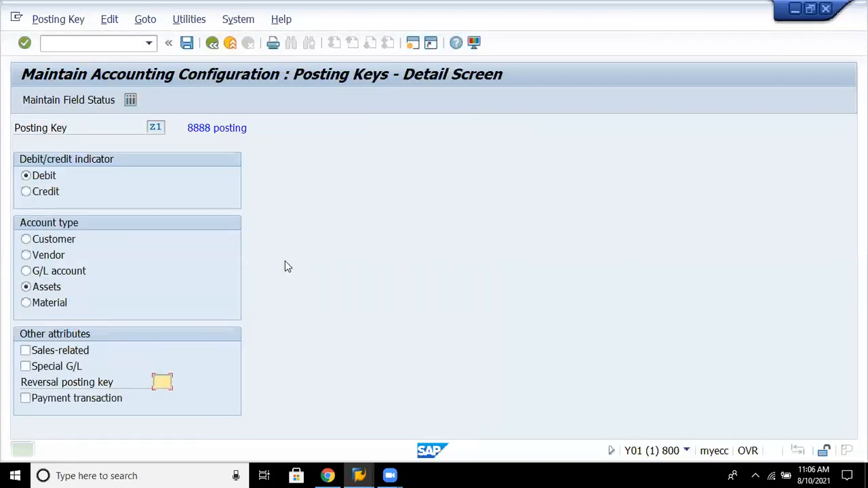
- Return to the posting keys list and create posting key Z2 with the name "Asset credit posting"
click(212, 43)
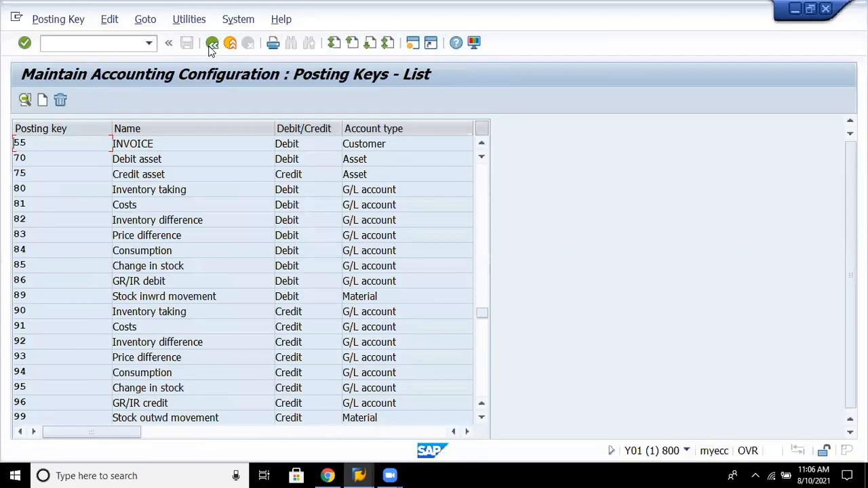
click(42, 100)
text(z2)
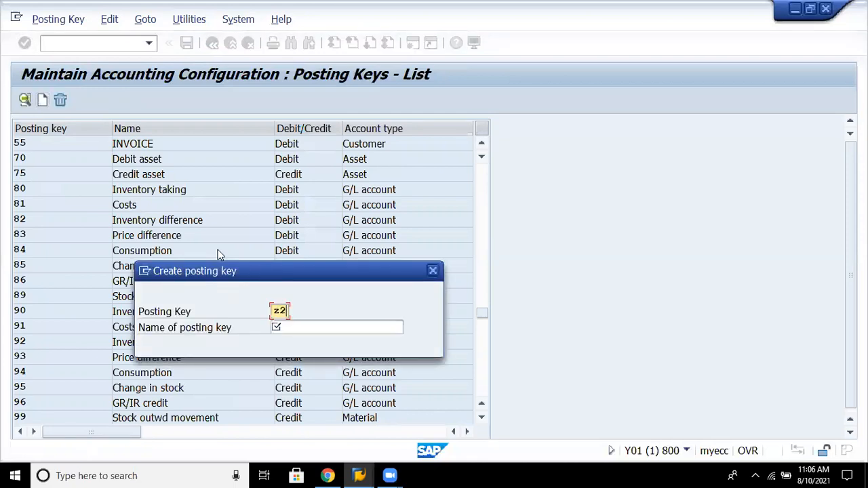
click(285, 327)
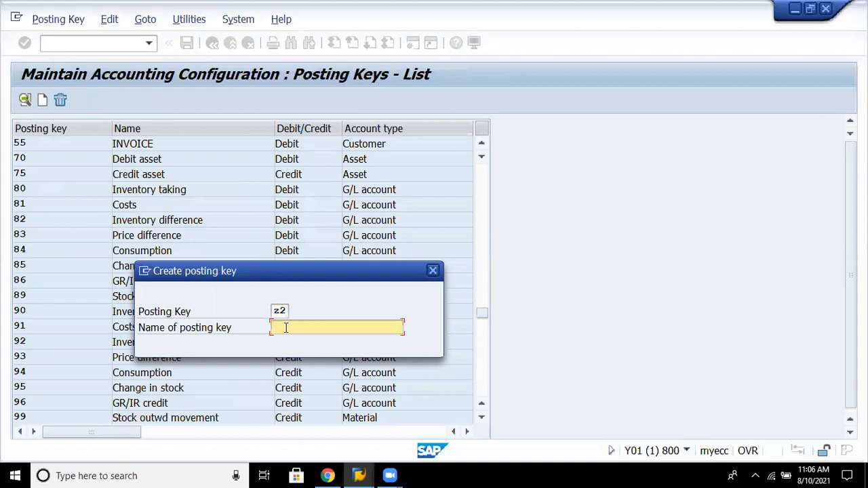
text(Asset credit posting)
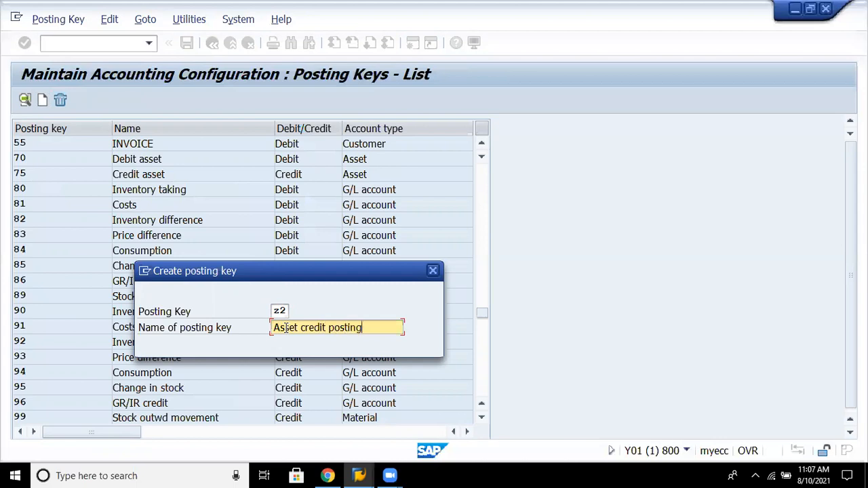
key(Return)
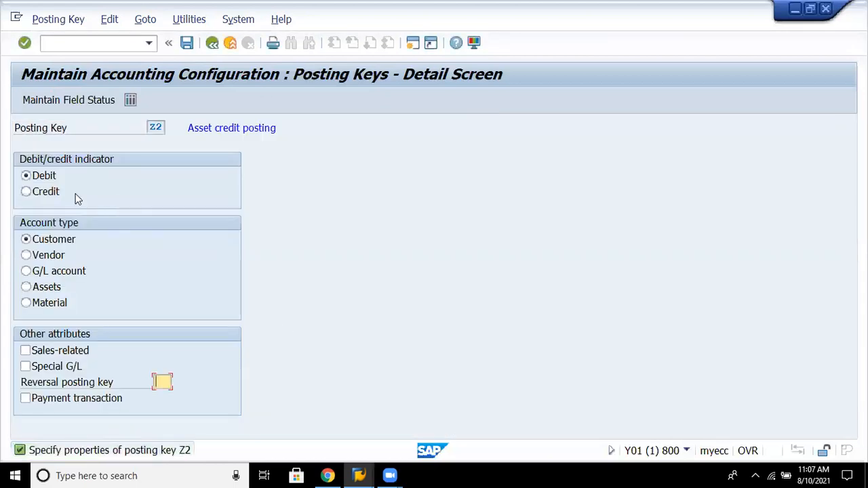
- Define posting key Z2 as a Credit key with account type Assets and save it to the customizing request
click(57, 198)
click(44, 287)
key(Return)
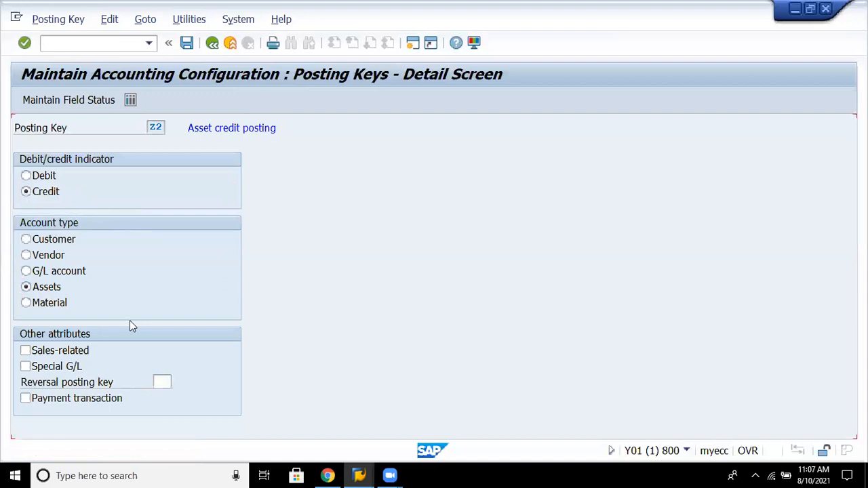
click(184, 44)
click(284, 263)
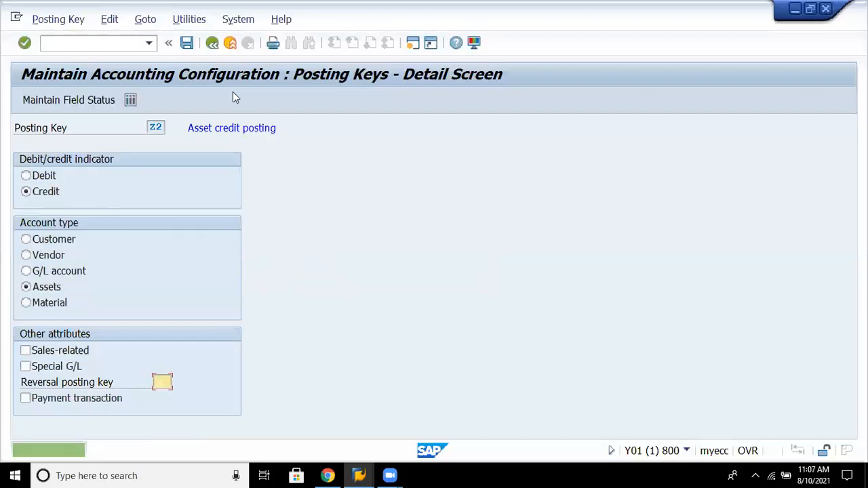
- Return to the end of the posting keys list and inspect the detail settings of posting key Z1
click(212, 43)
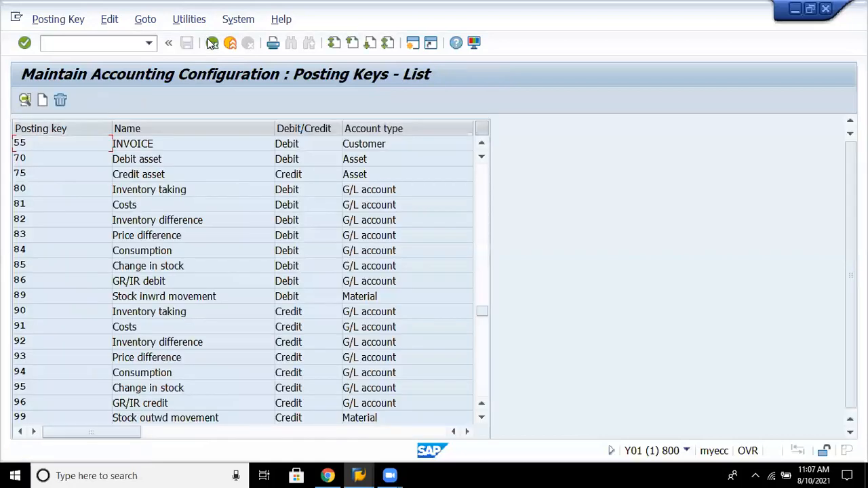
click(483, 388)
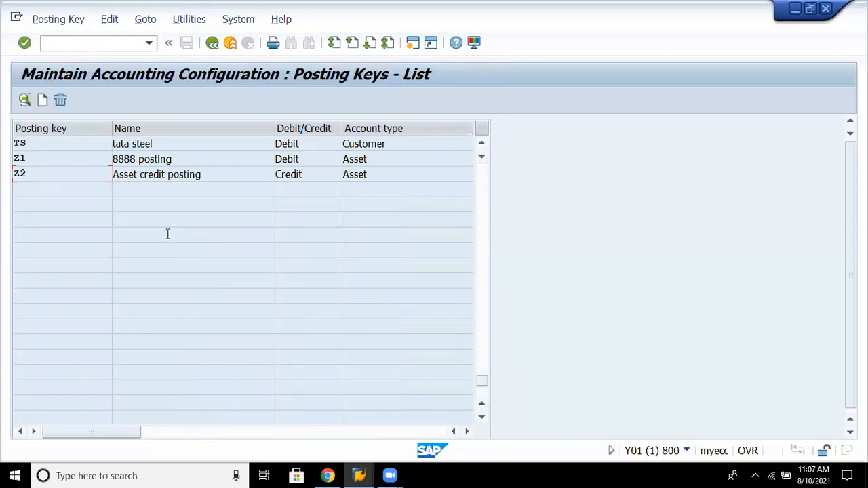
double_click(188, 164)
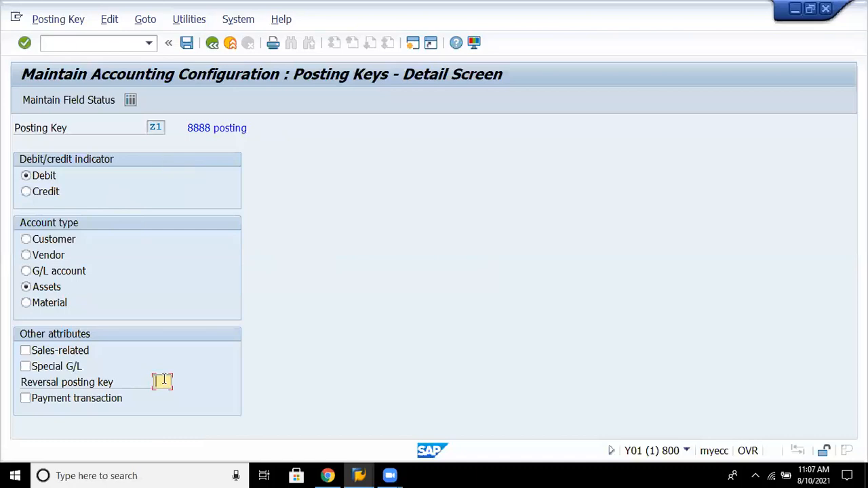
click(194, 128)
key(F3)
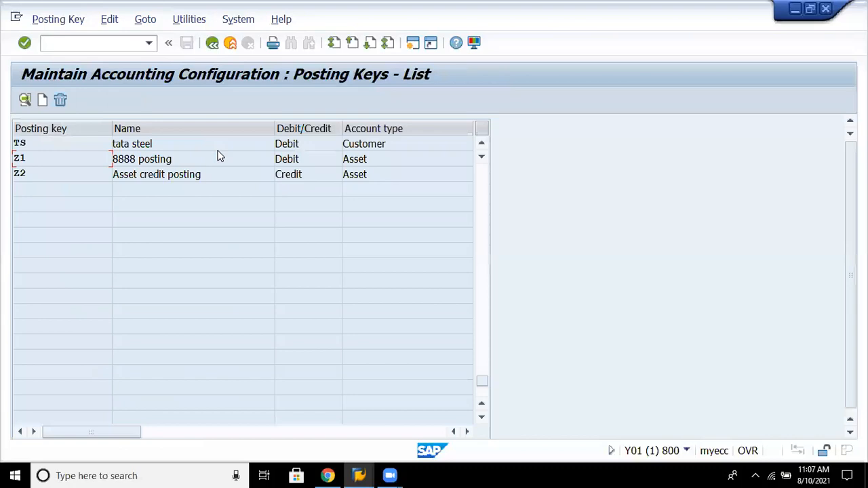
- Leave the accounting configuration, reopen the posting keys list and check the custom keys at its end
click(211, 44)
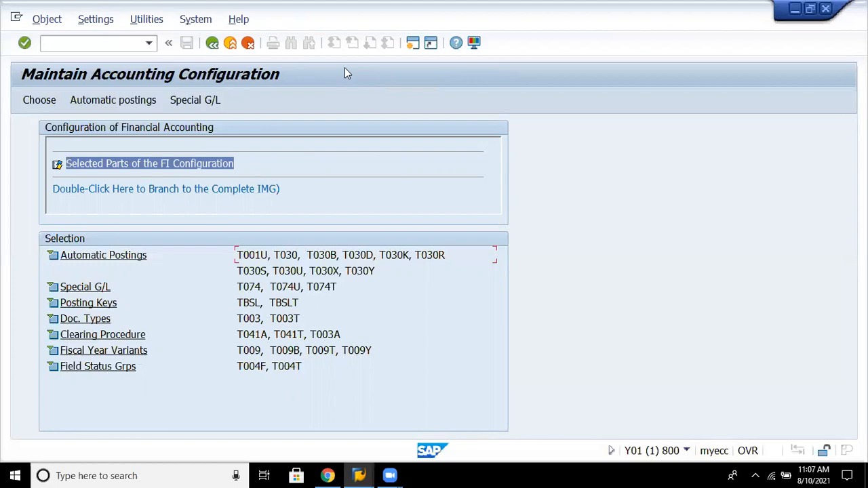
click(212, 42)
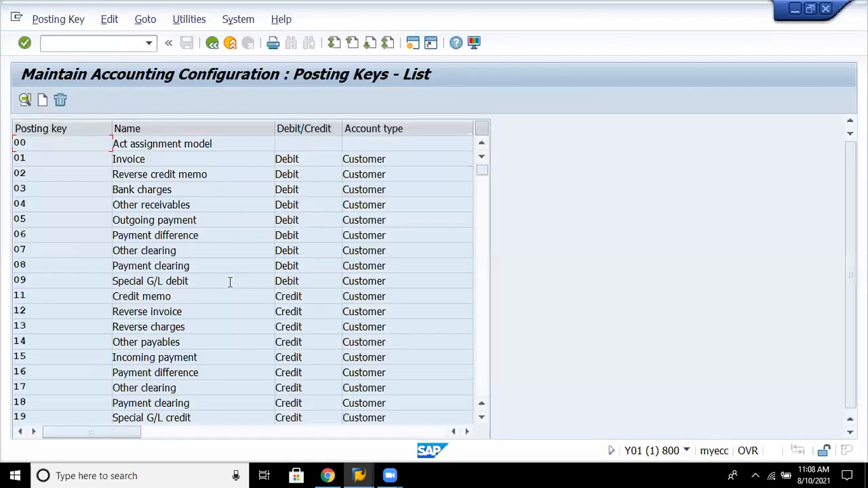
click(484, 388)
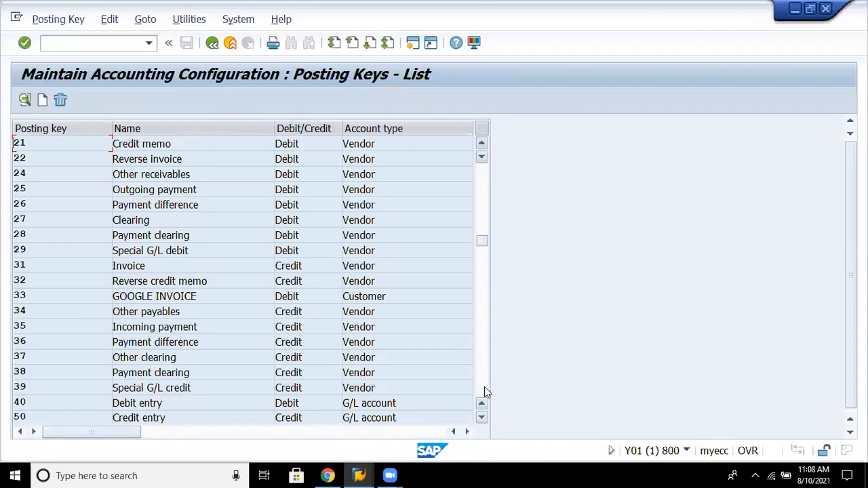
click(484, 389)
click(484, 390)
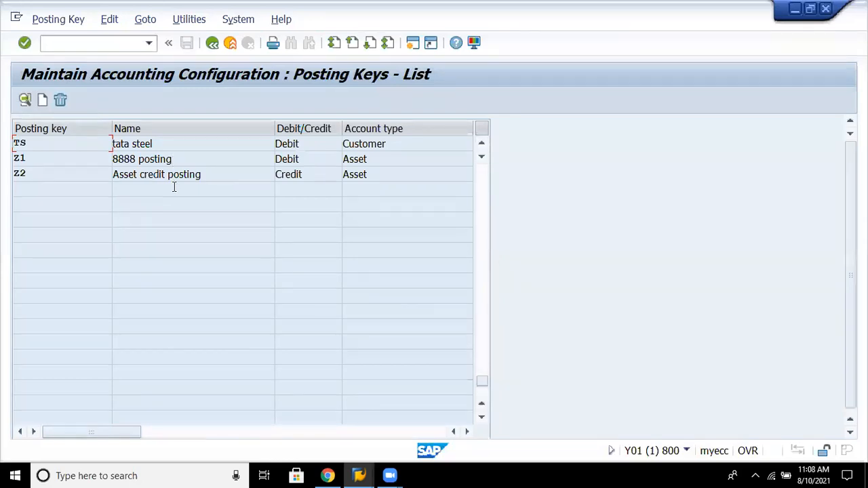
- Return to the implementation guide and collapse Profit Center: Preparations for Consolidation, Company Consolidation and the whole Consolidation Preparation (New) branch
click(212, 43)
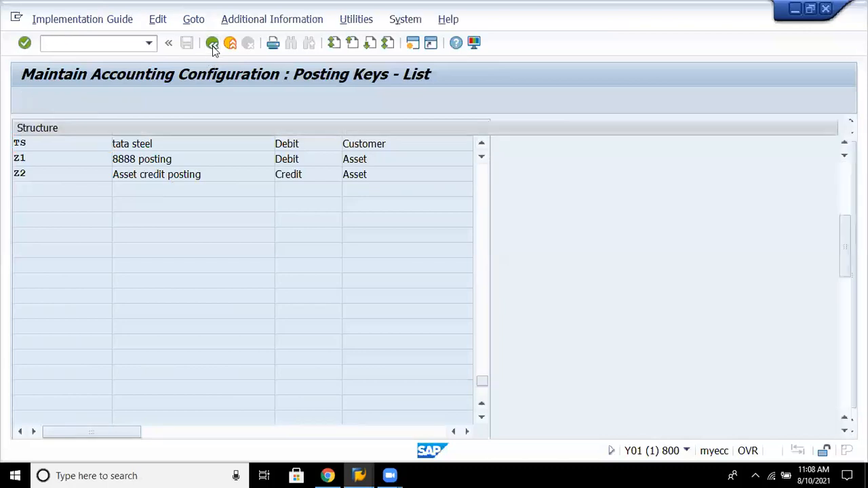
key(Up)
key(Up)
key(Up)
key(Up)
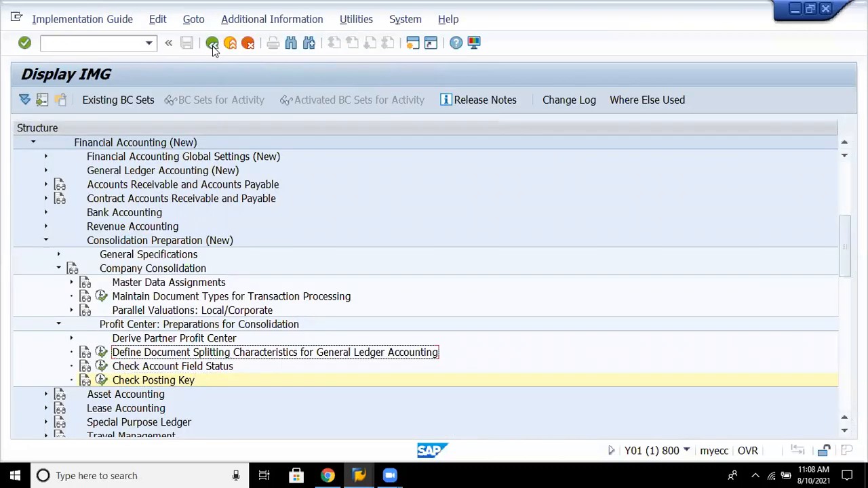
key(Left)
key(Up)
key(Up)
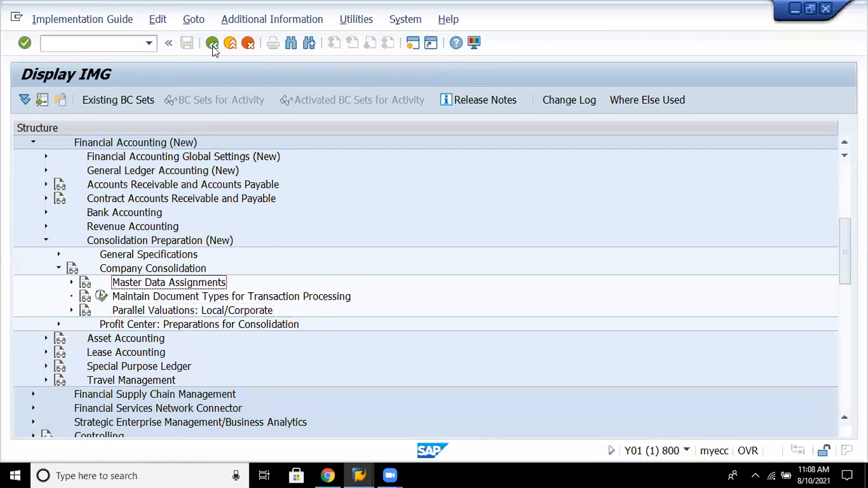
key(Up)
key(Left)
key(Up)
key(Up)
key(Left)
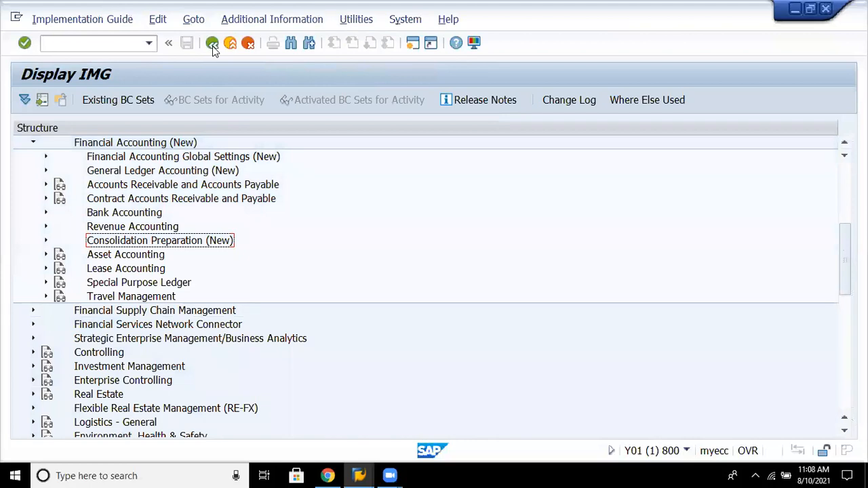
- Expand Special Purpose Ledger in the implementation guide and read its documentation, then close it
key(Down)
key(Down)
key(Down)
key(Right)
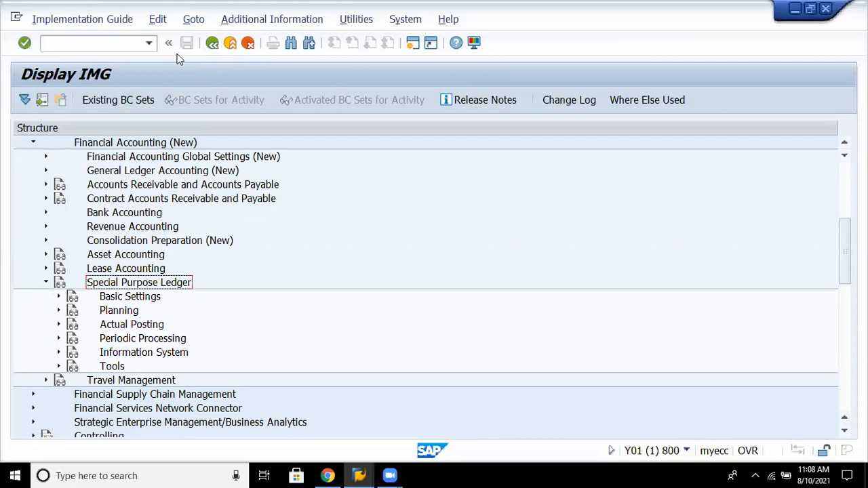
click(60, 285)
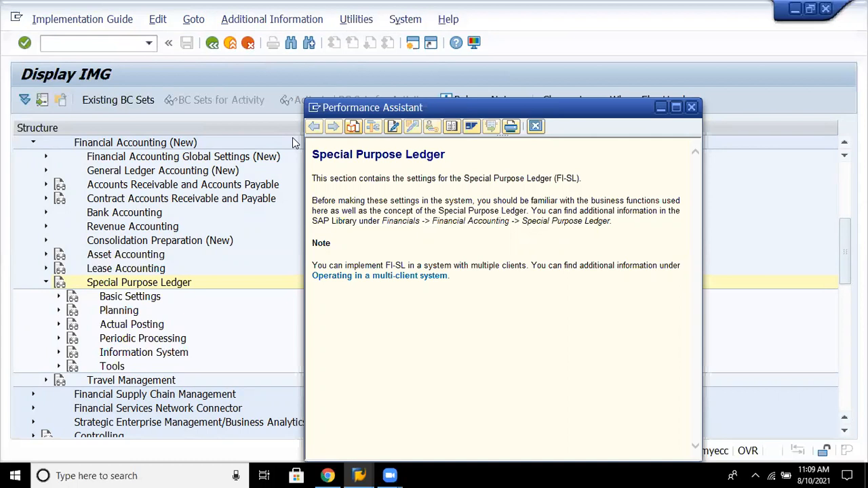
click(535, 127)
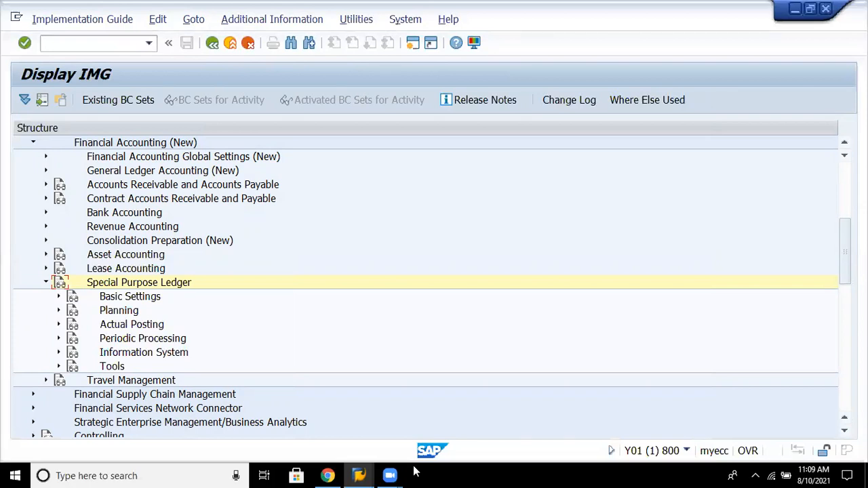
- Look through the Basic Settings and Planning nodes of Special Purpose Ledger and collapse the branch again
click(143, 299)
double_click(143, 299)
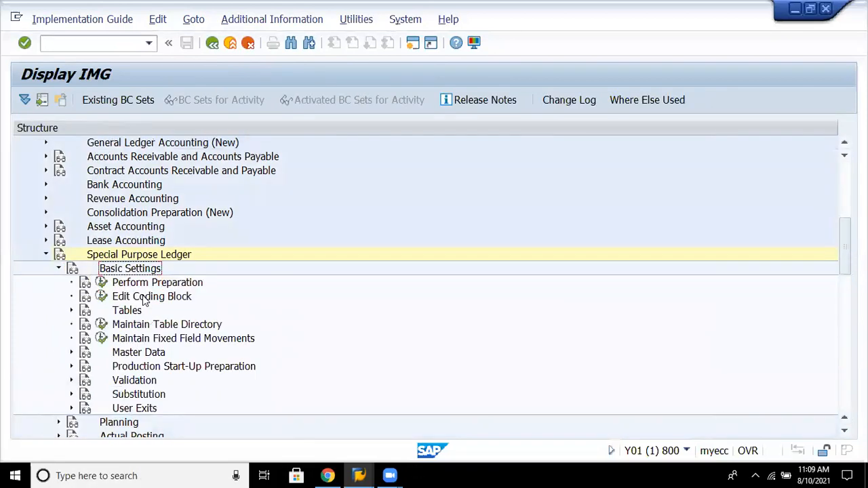
key(Left)
key(Down)
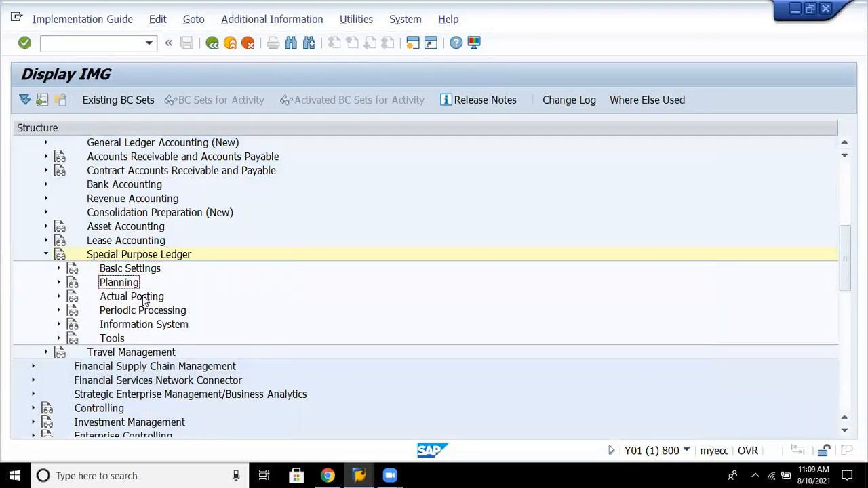
key(Right)
key(Left)
key(Up)
key(Up)
key(Left)
- Move the selection up from Special Purpose Ledger through the Financial Accounting (New) nodes past Consolidation Preparation (New)
key(Up)
key(Up)
key(Up)
key(Up)
key(Up)
key(Up)
key(Up)
key(Up)
key(Up)
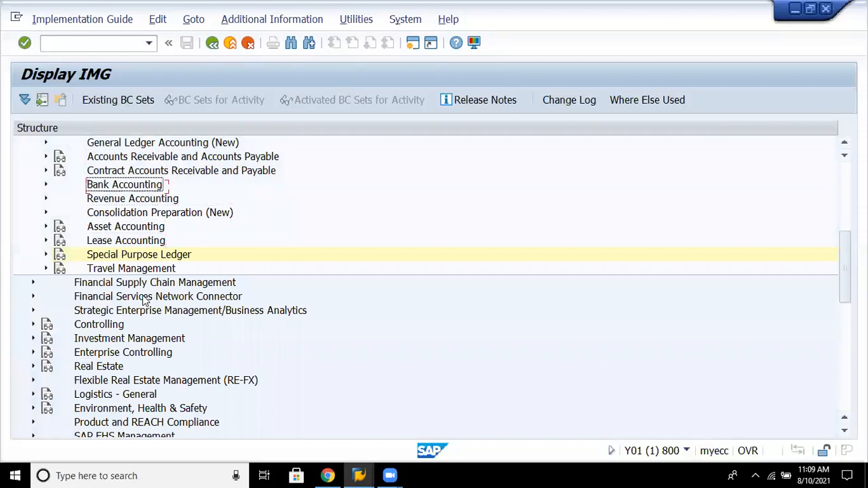